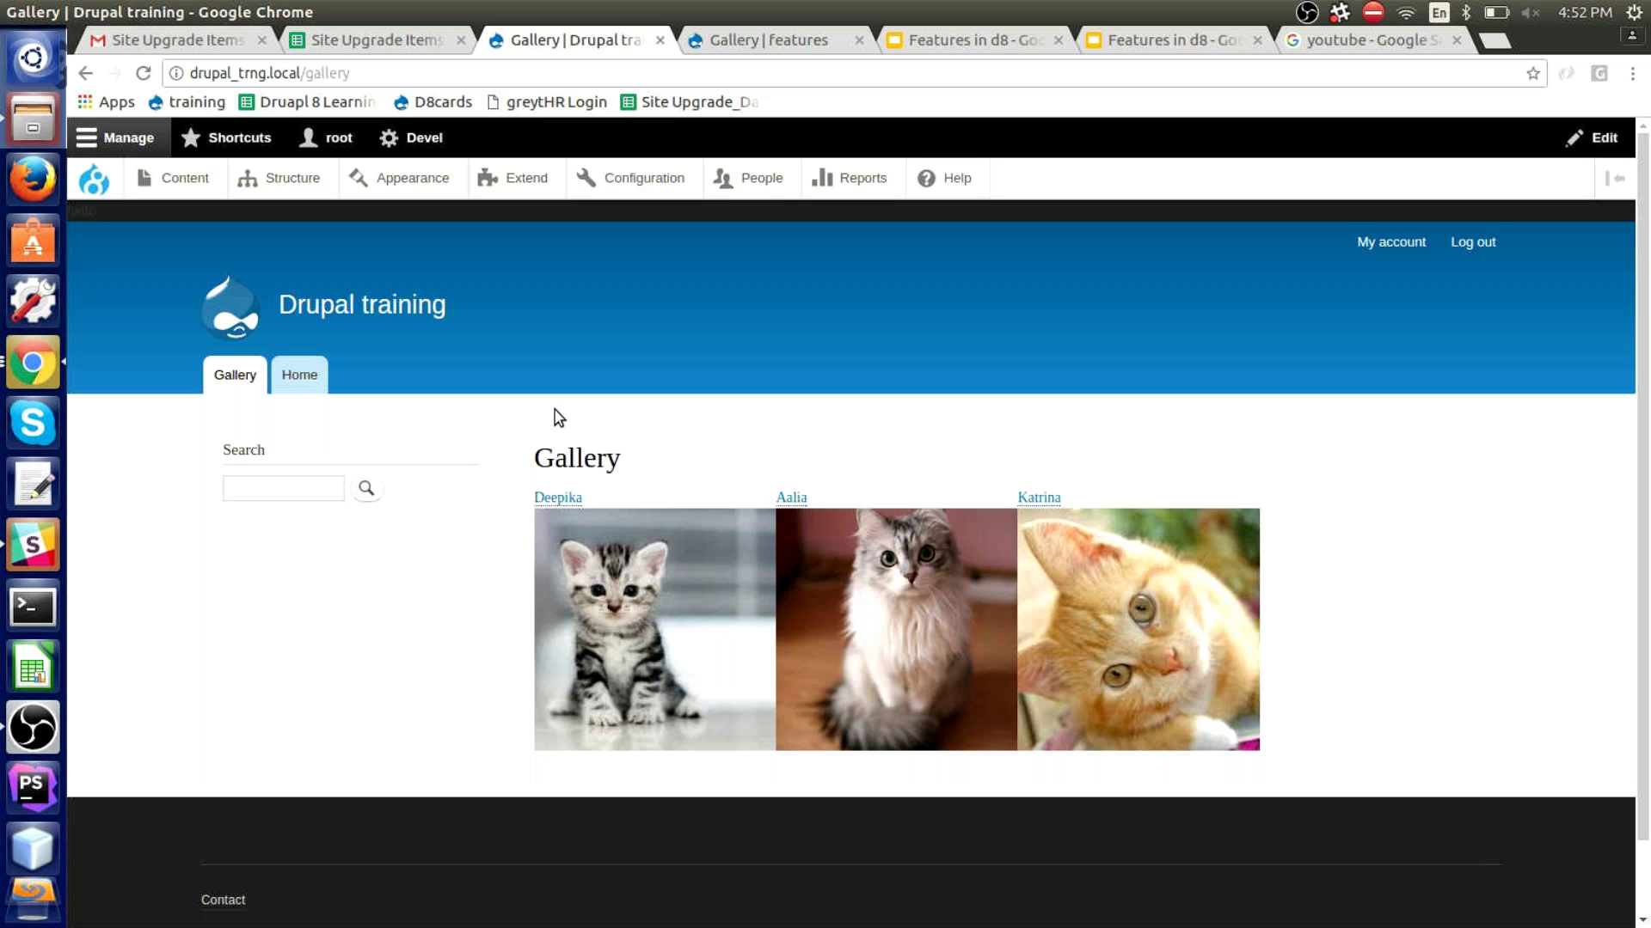
# Open the admin toolbar's Configuration dropdown while viewing the three-kitten Gallery page
pyautogui.moveTo(608, 189)
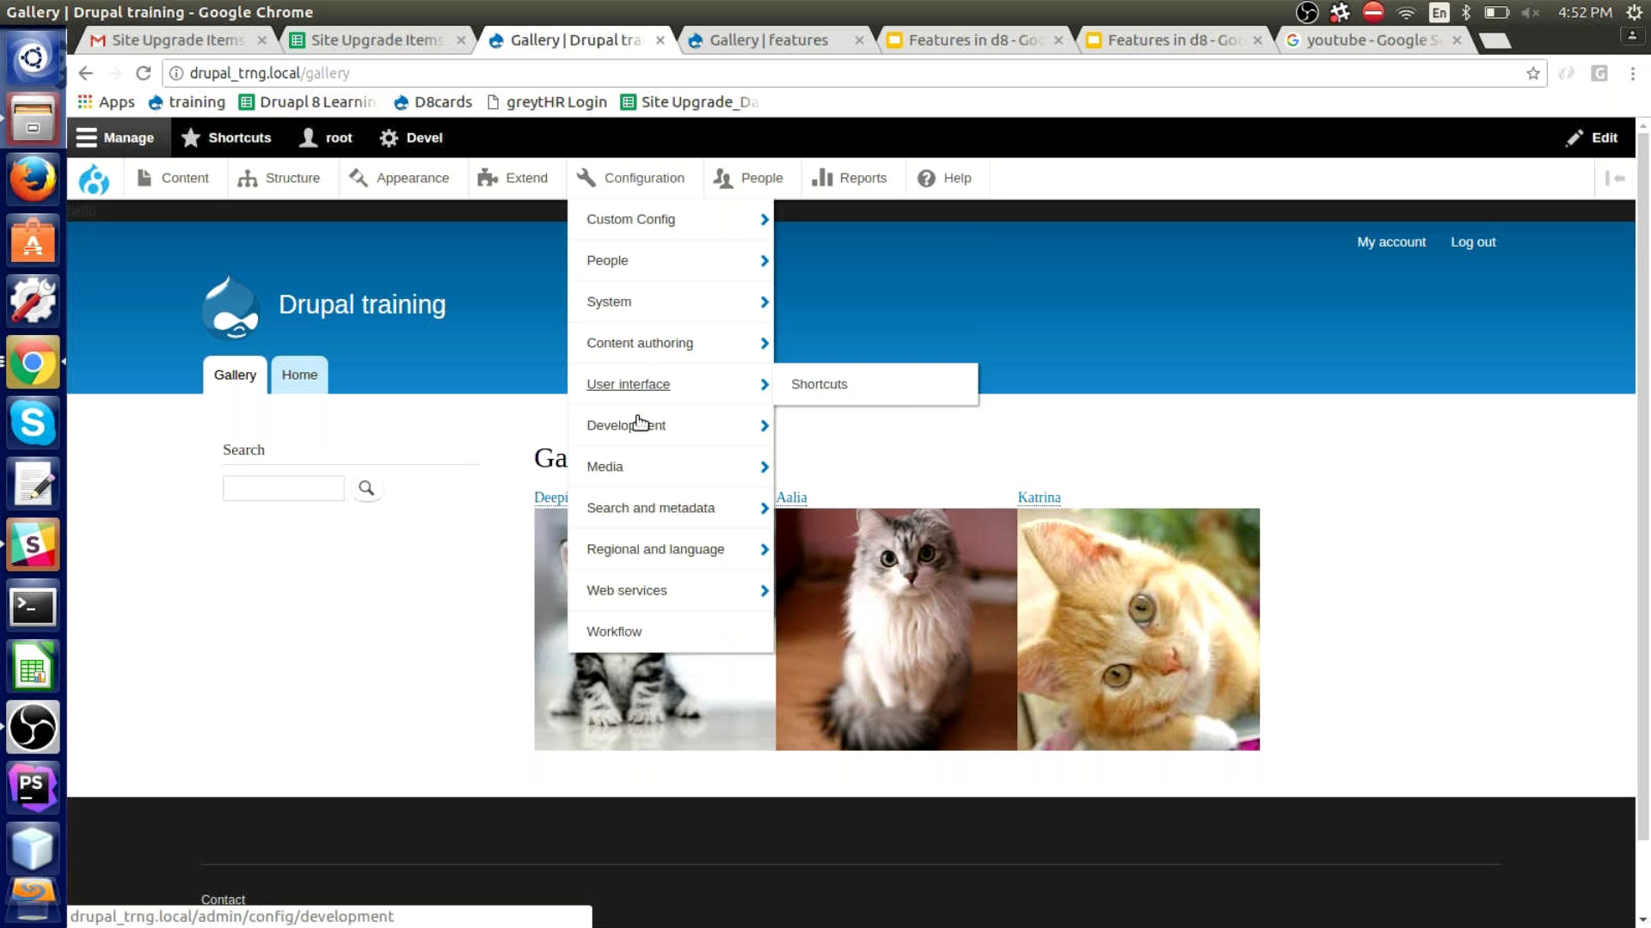
# Go to Configuration > Development > Features and open the check bundle's configuration settings
pyautogui.moveTo(637, 431)
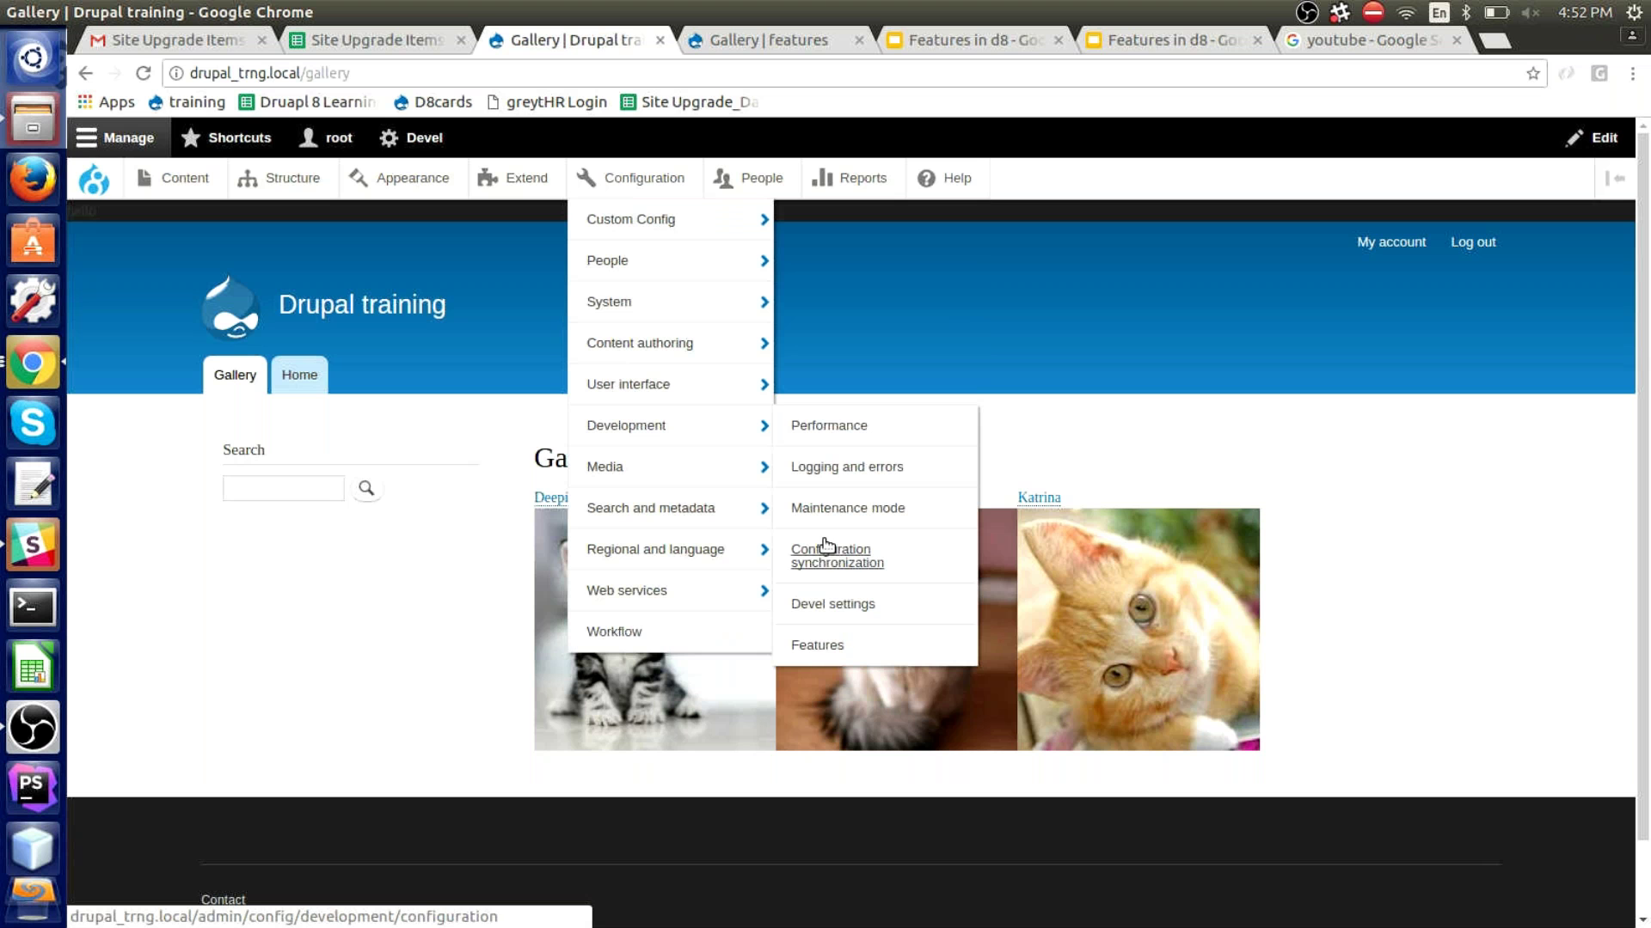
pyautogui.click(819, 647)
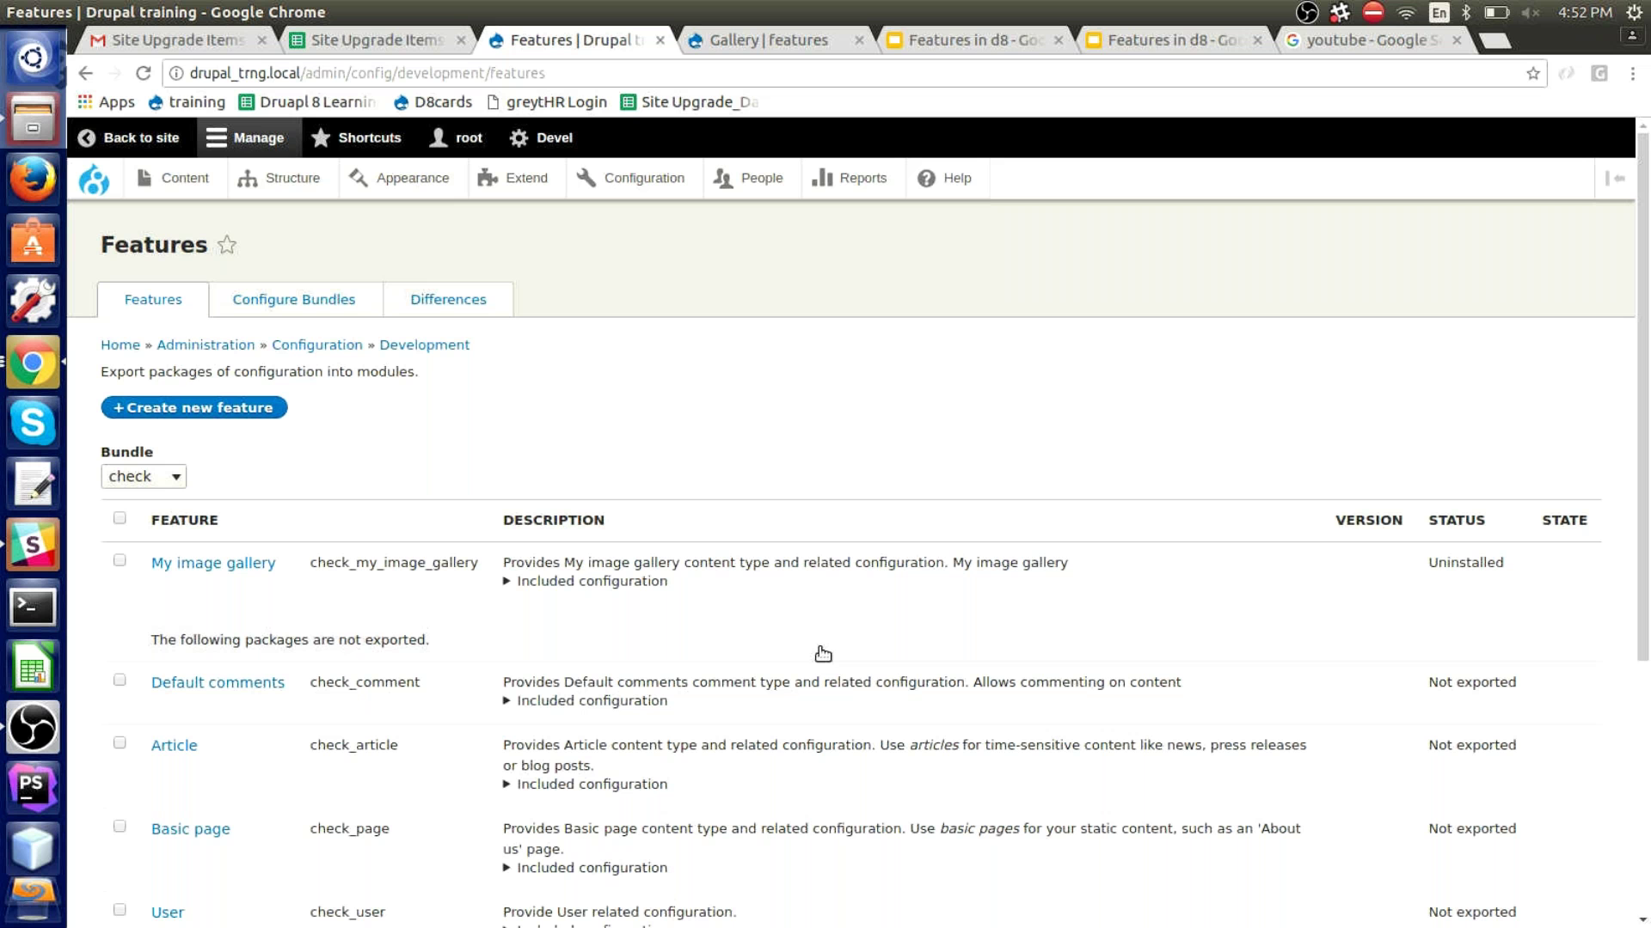
pyautogui.click(331, 304)
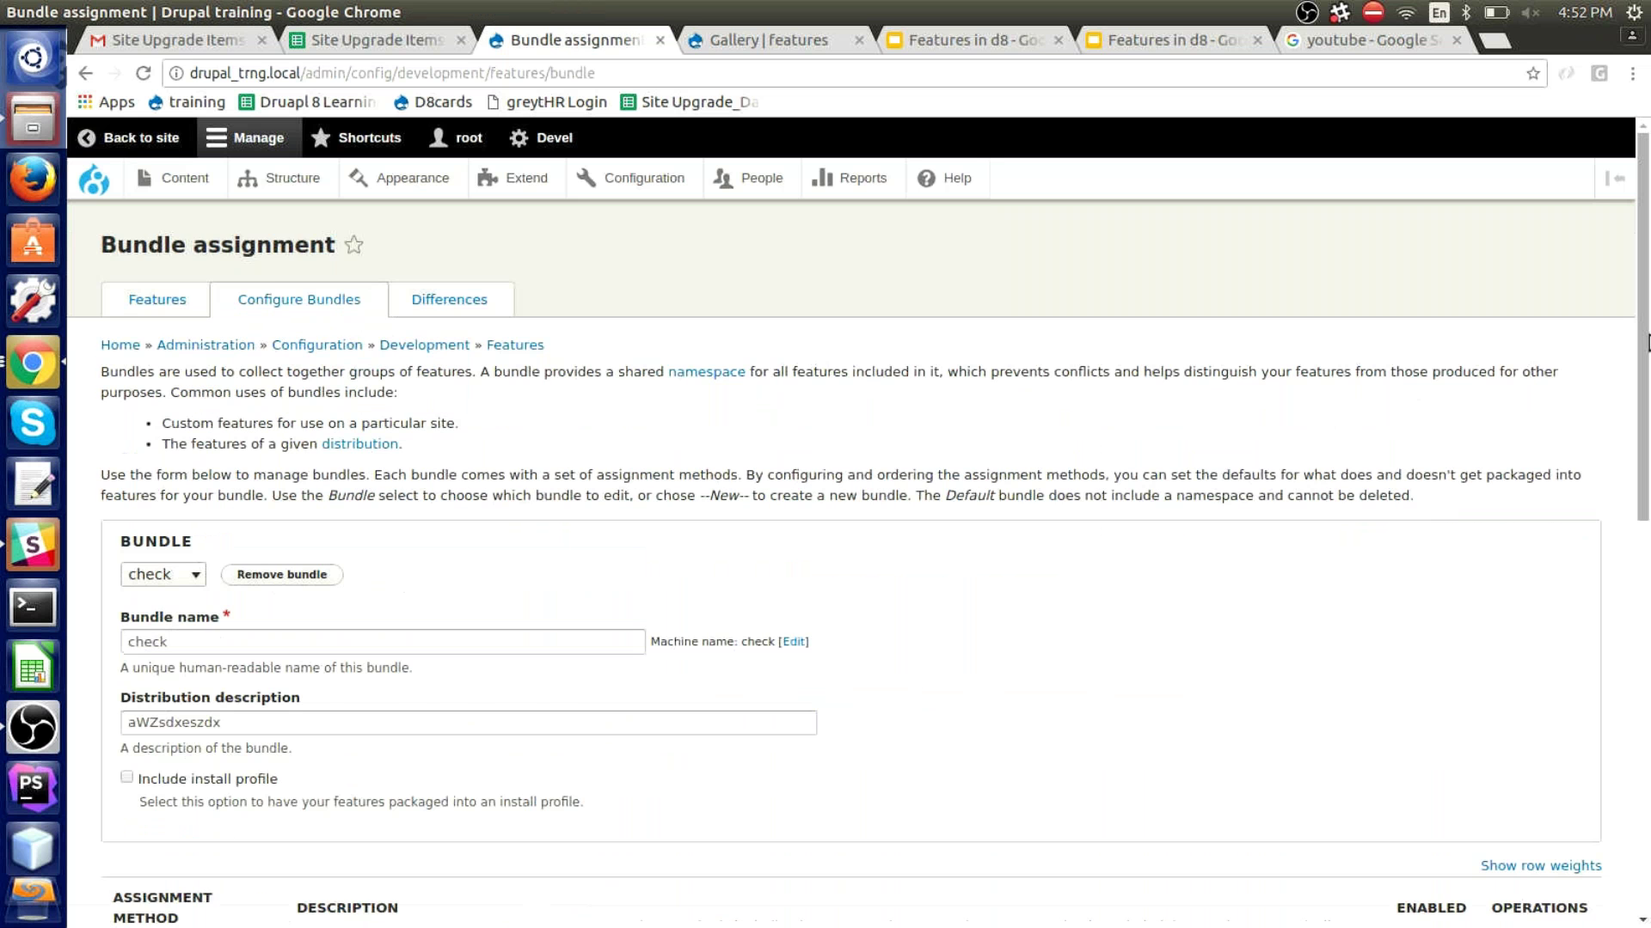
# Review the check bundle's Exclude settings, then return to its assignment methods and weights
pyautogui.moveTo(1647, 343); pyautogui.dragTo(1645, 688)
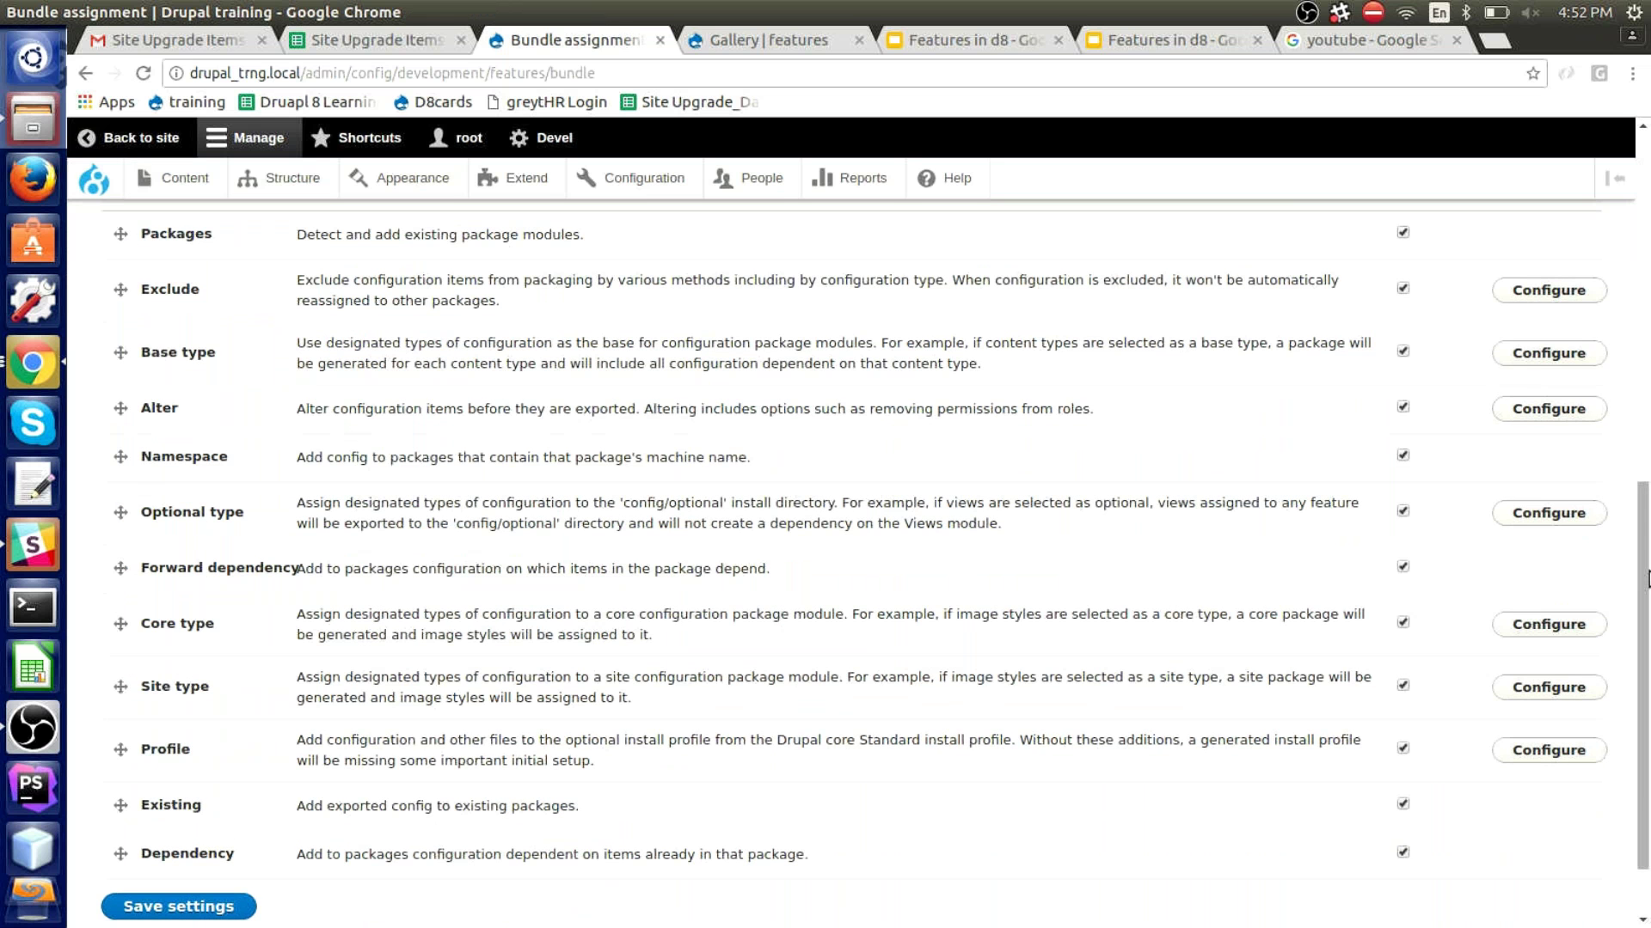
pyautogui.scroll(1, 1648, 580)
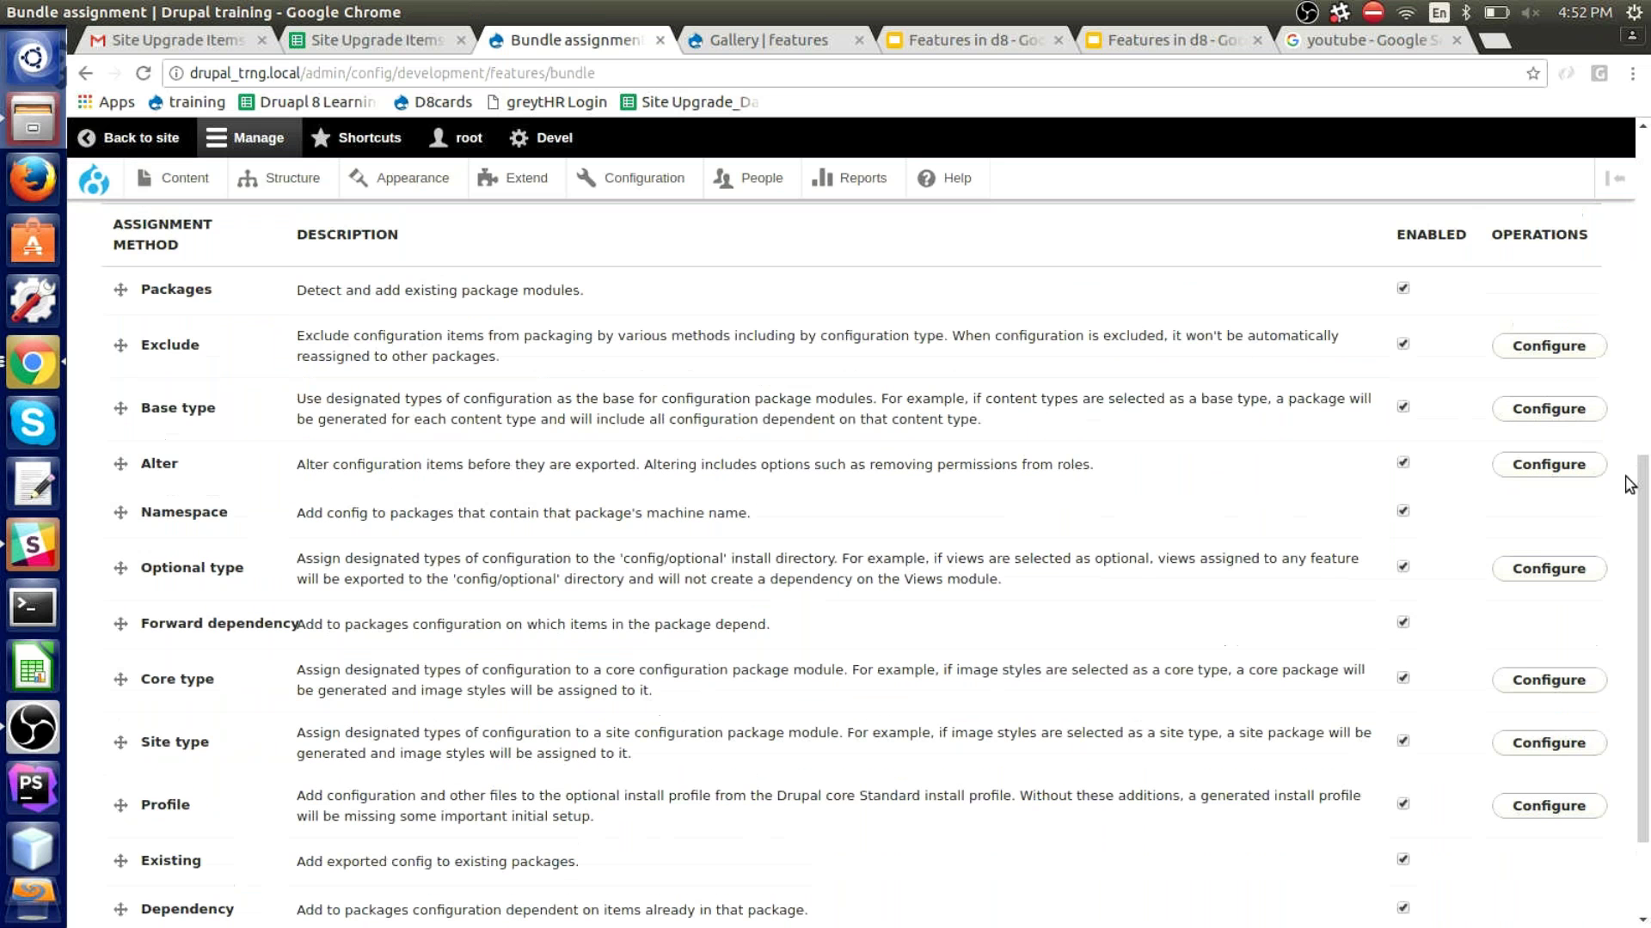
pyautogui.click(1559, 346)
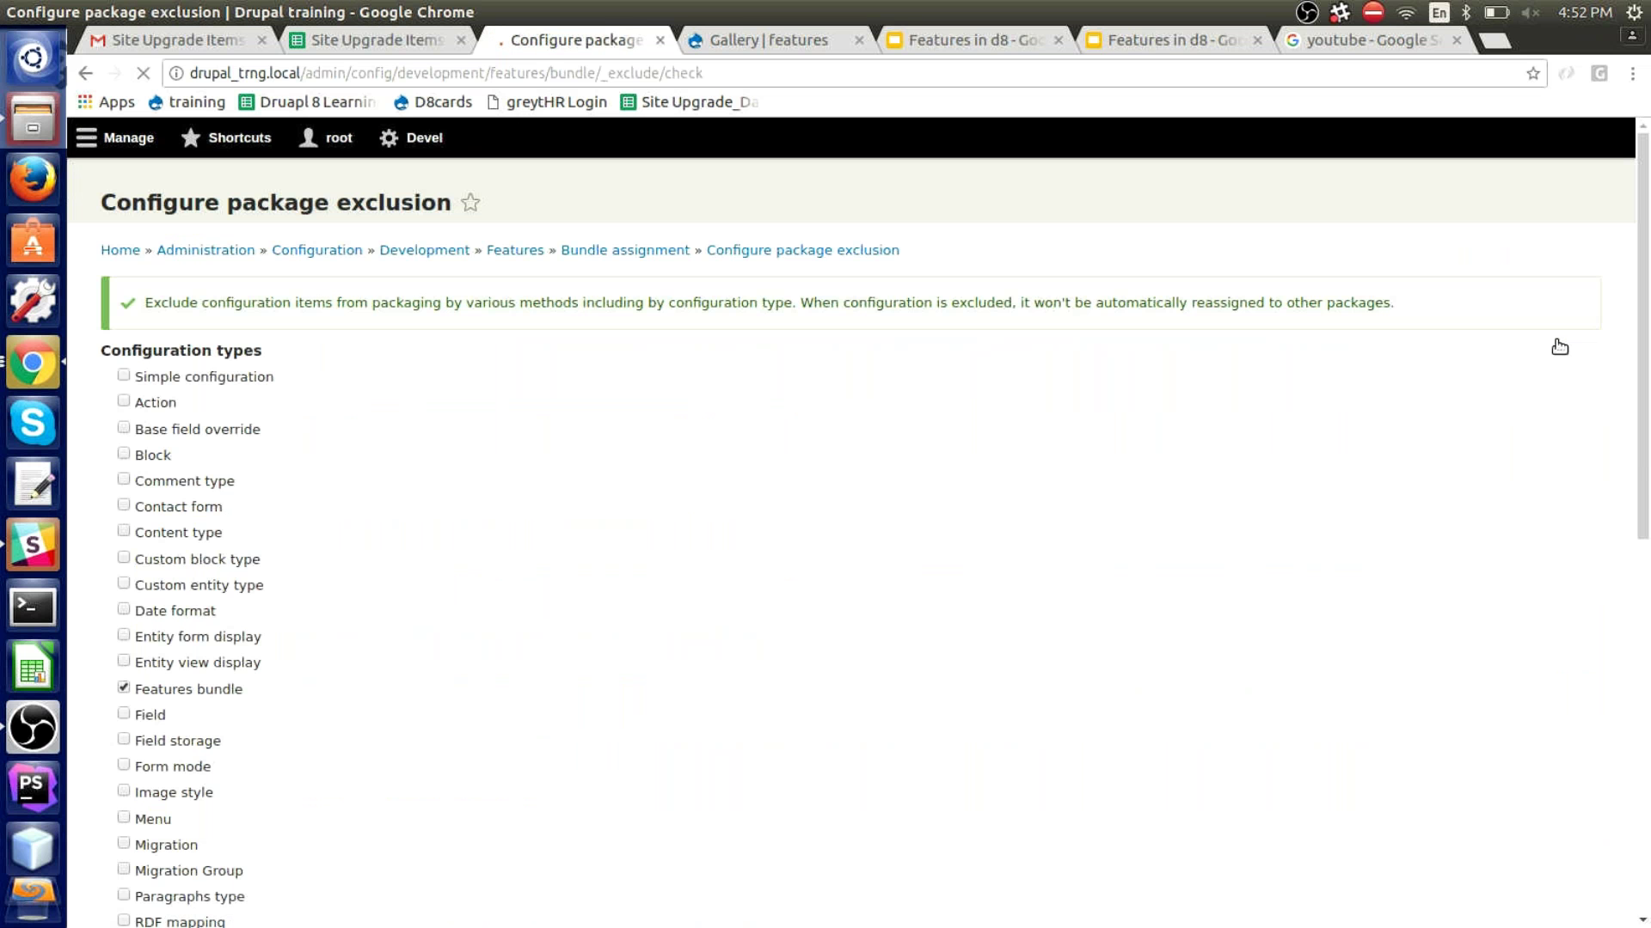
pyautogui.moveTo(1642, 344); pyautogui.dragTo(1642, 402)
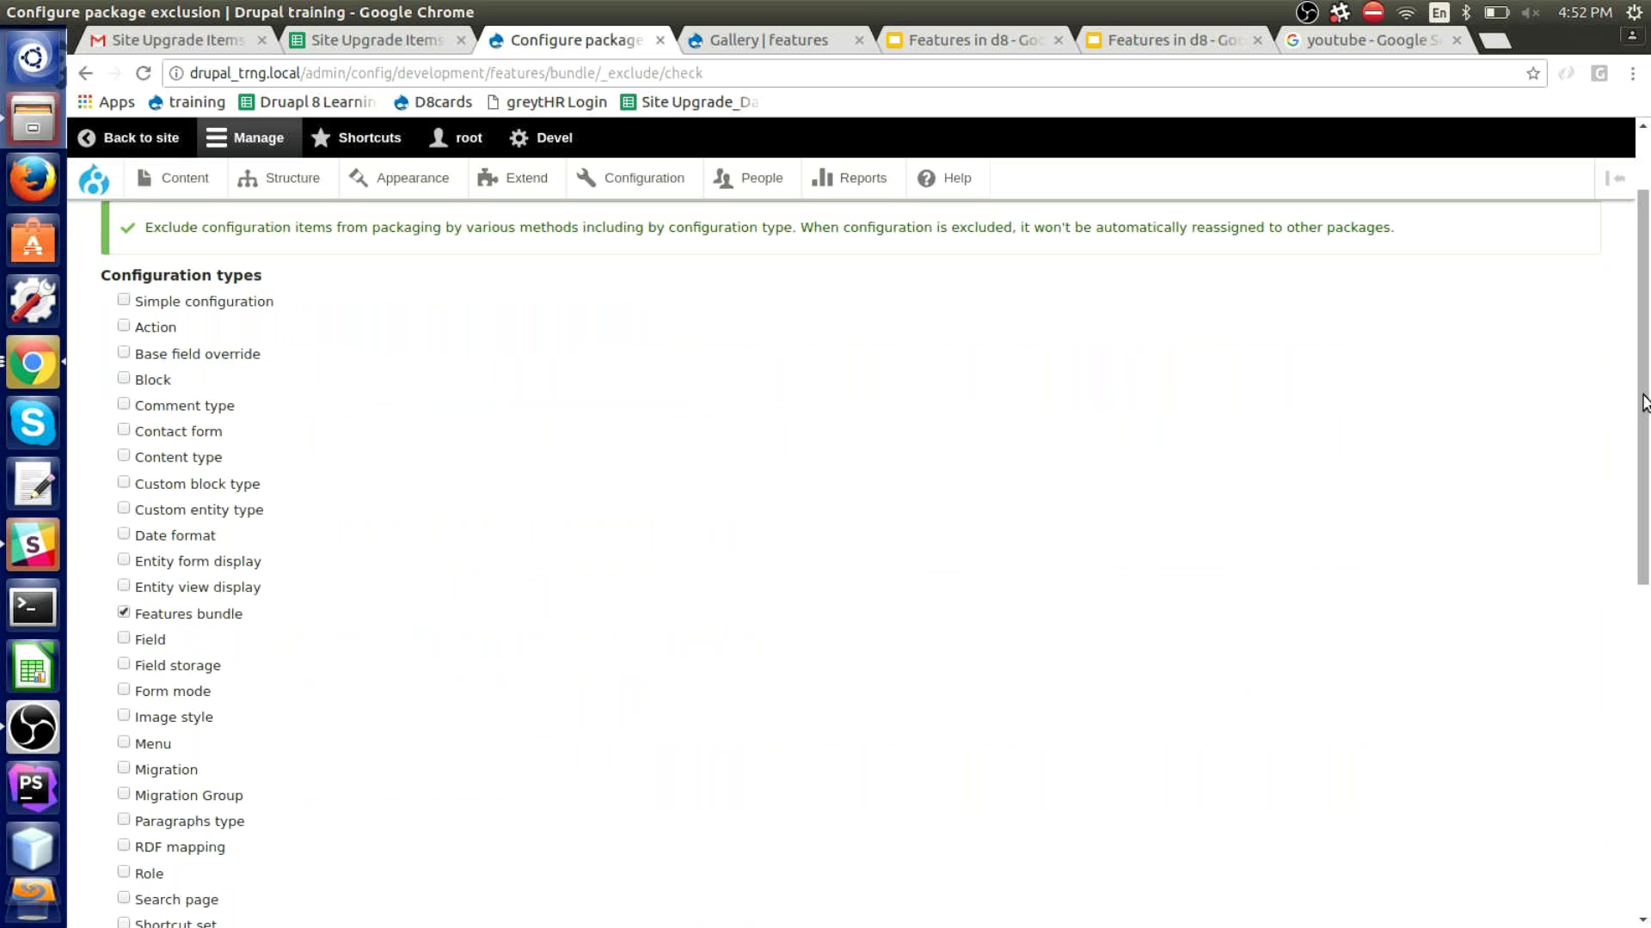
pyautogui.scroll(3, 1644, 402)
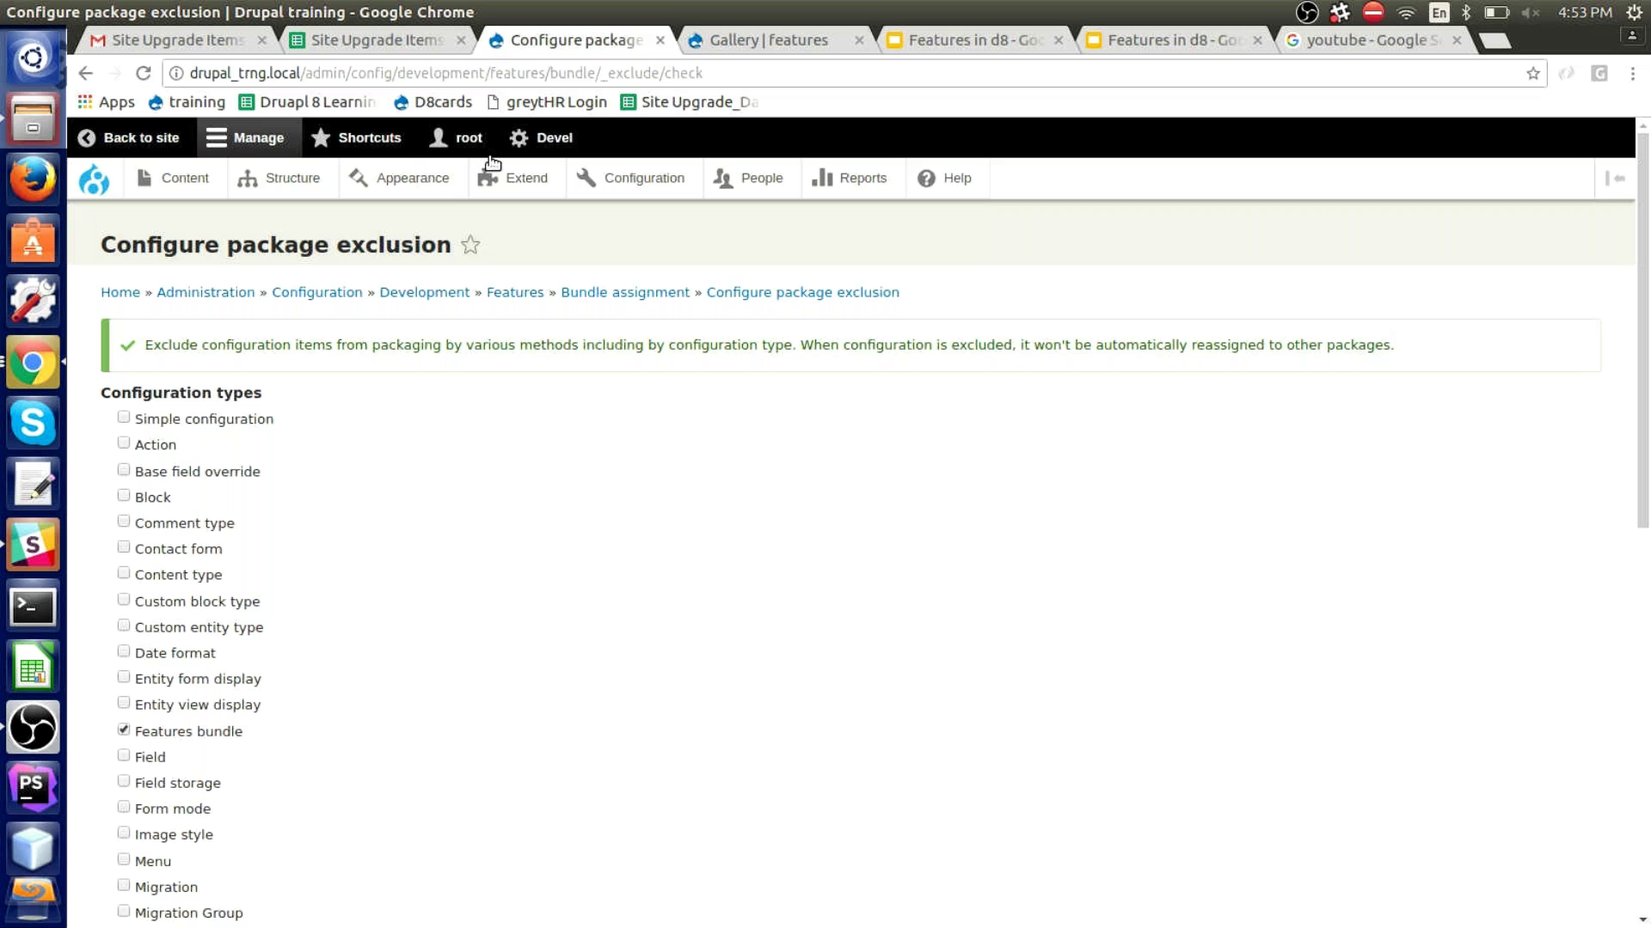
pyautogui.click(86, 75)
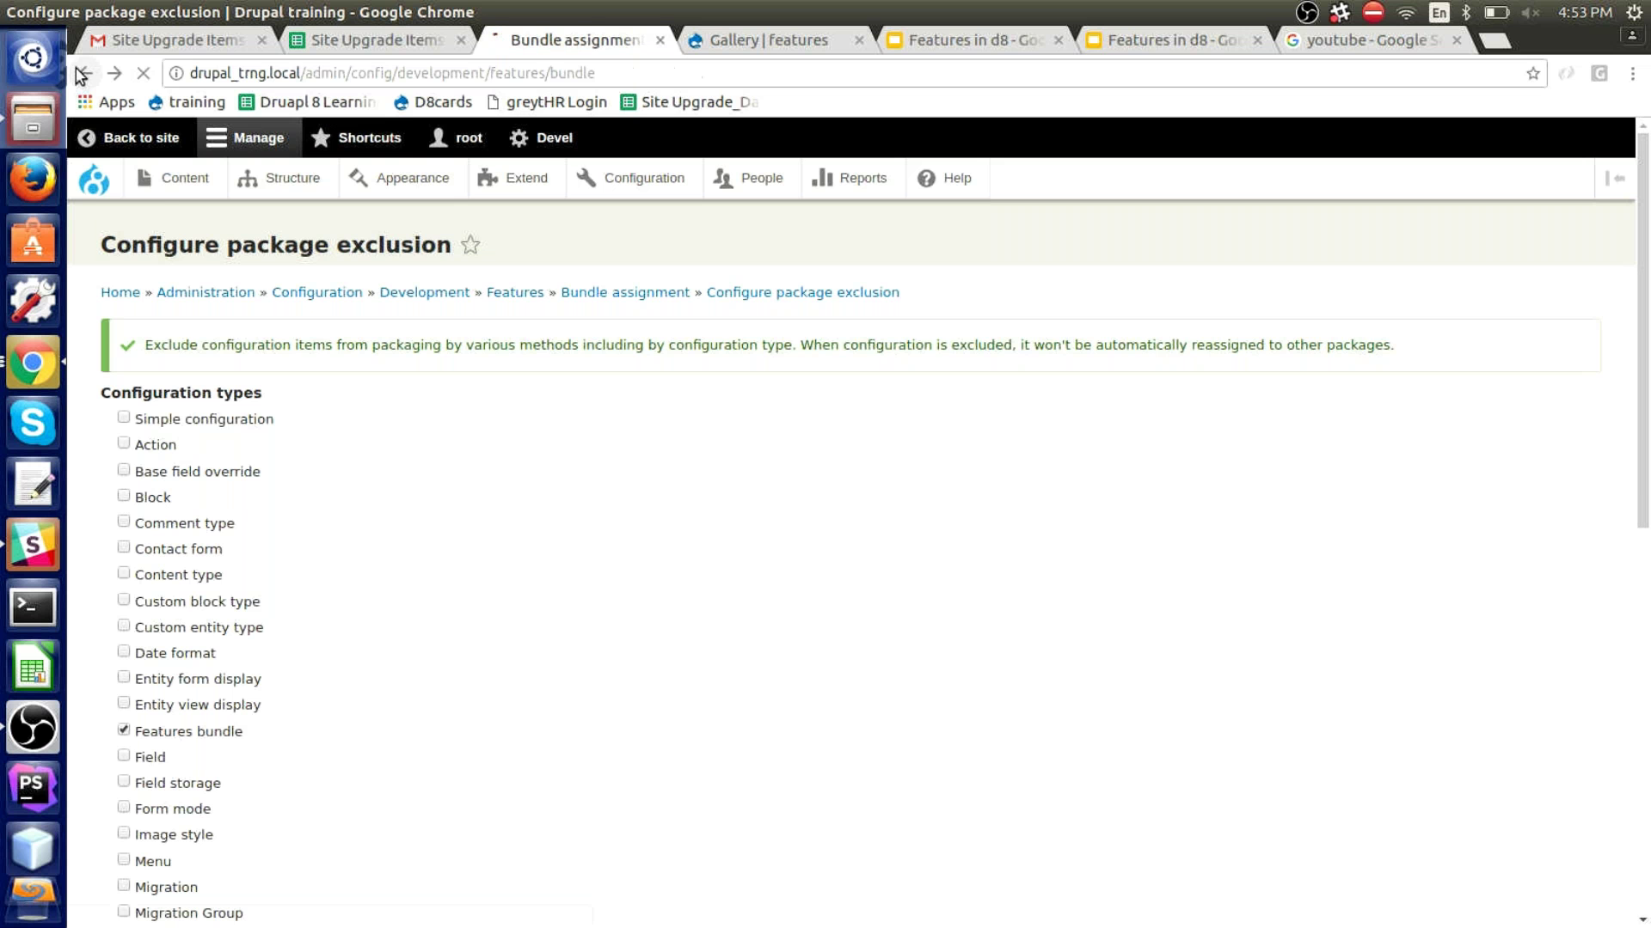
pyautogui.scroll(-3, 1478, 344)
# Return to the check bundle's Features list and scroll through the features
pyautogui.click(1645, 368)
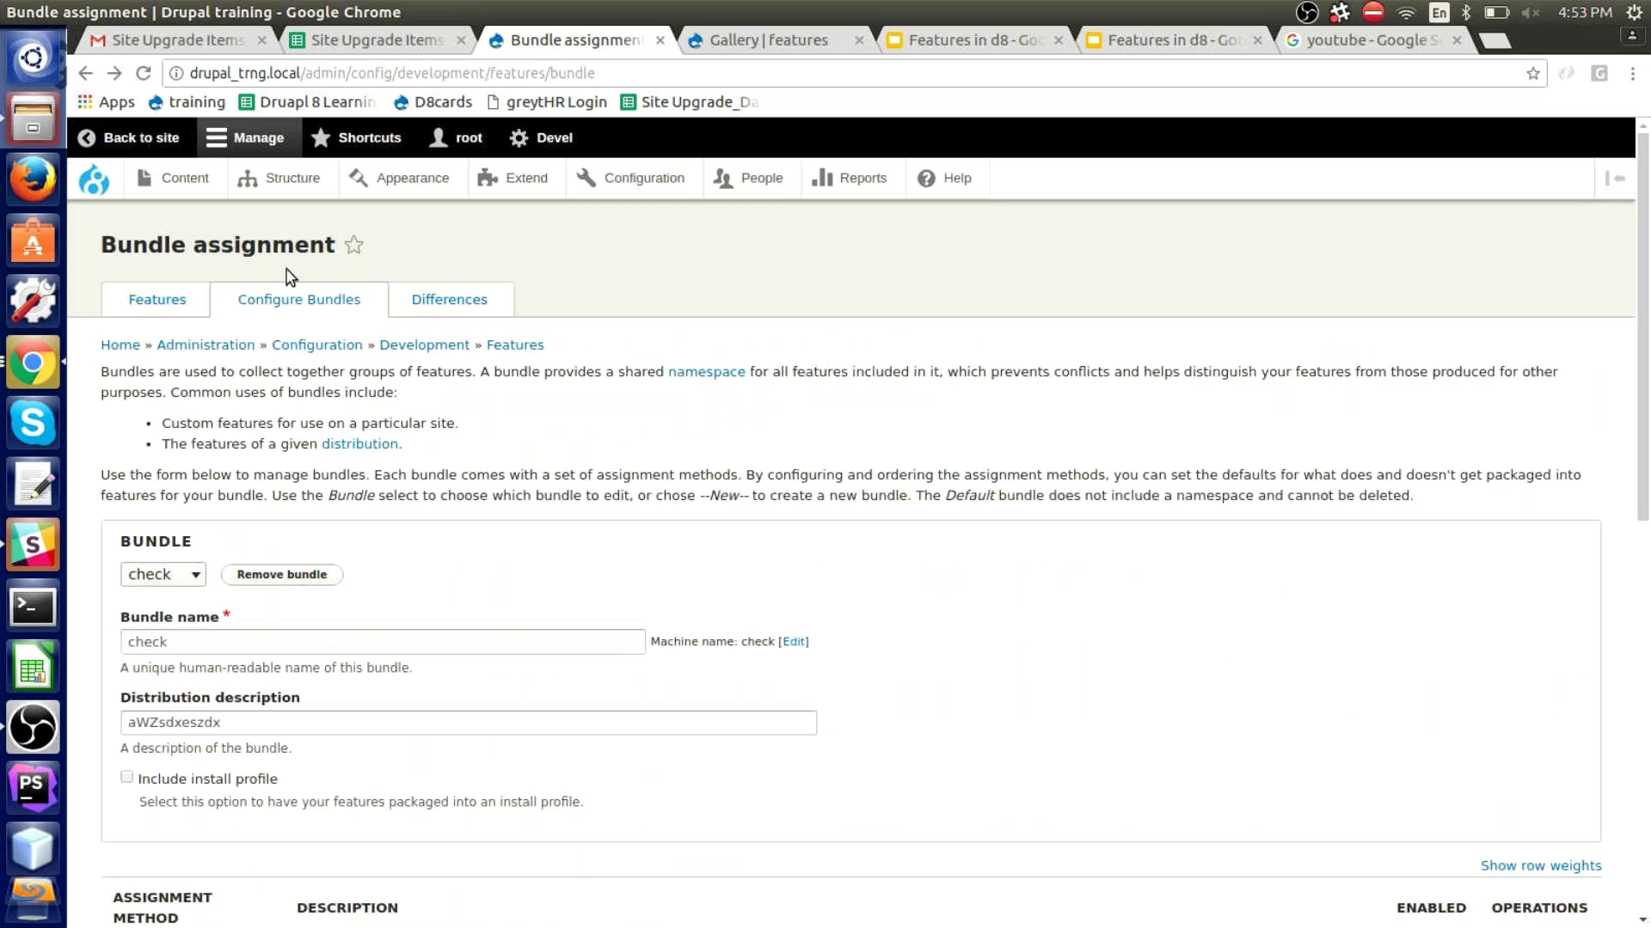
pyautogui.click(188, 299)
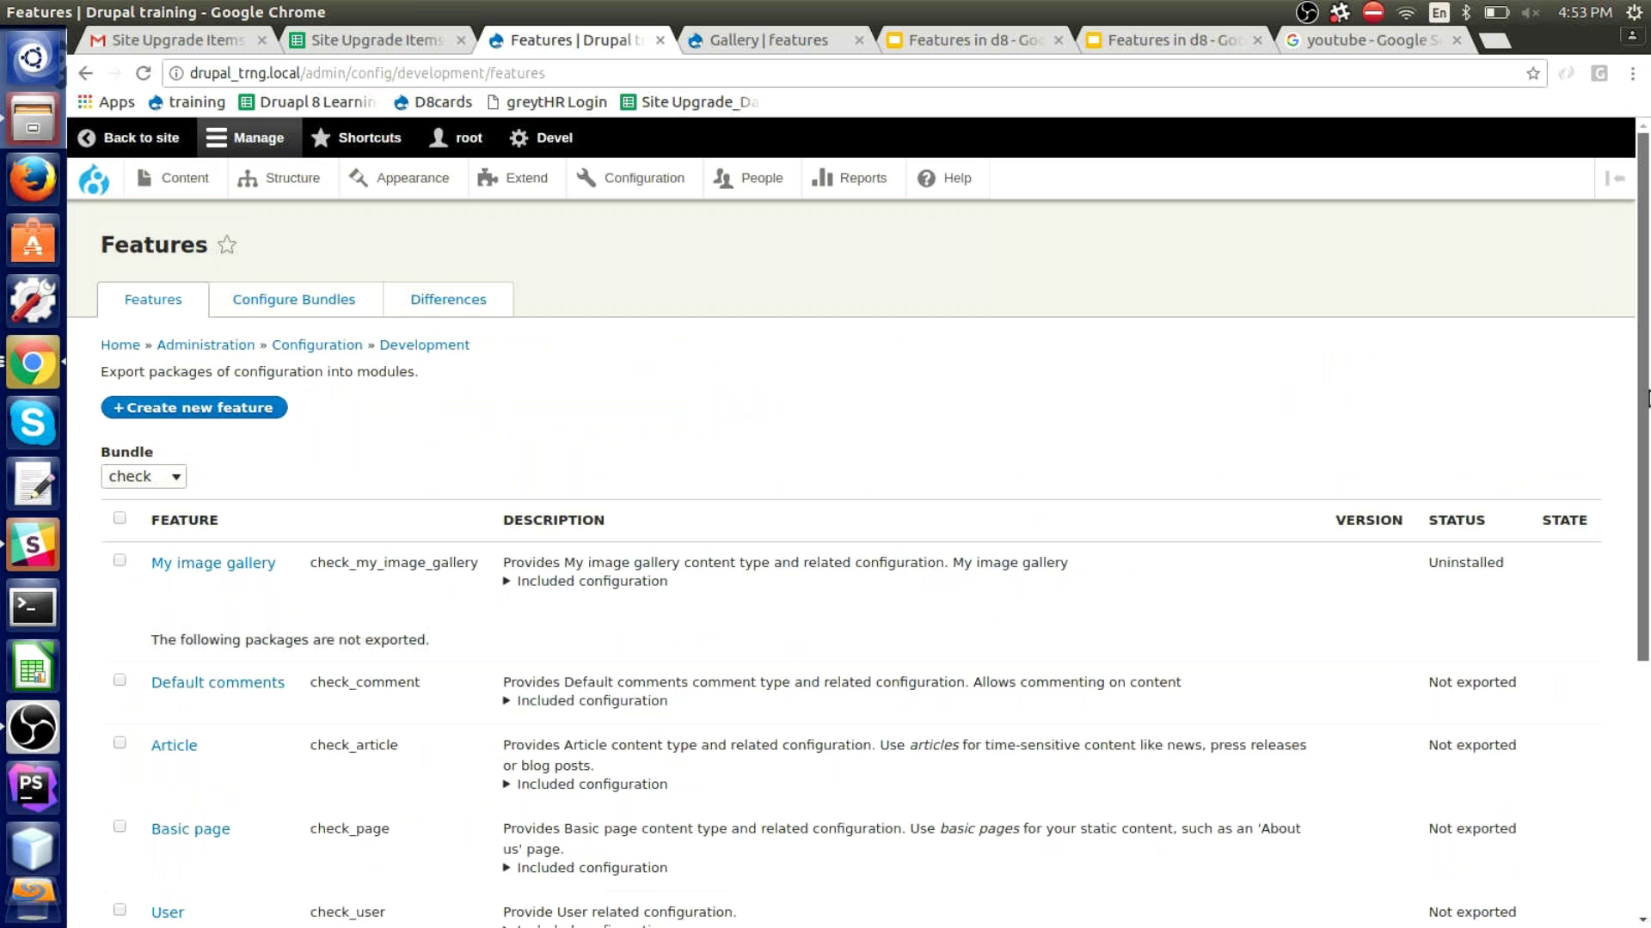
pyautogui.moveTo(1646, 398); pyautogui.dragTo(1645, 490)
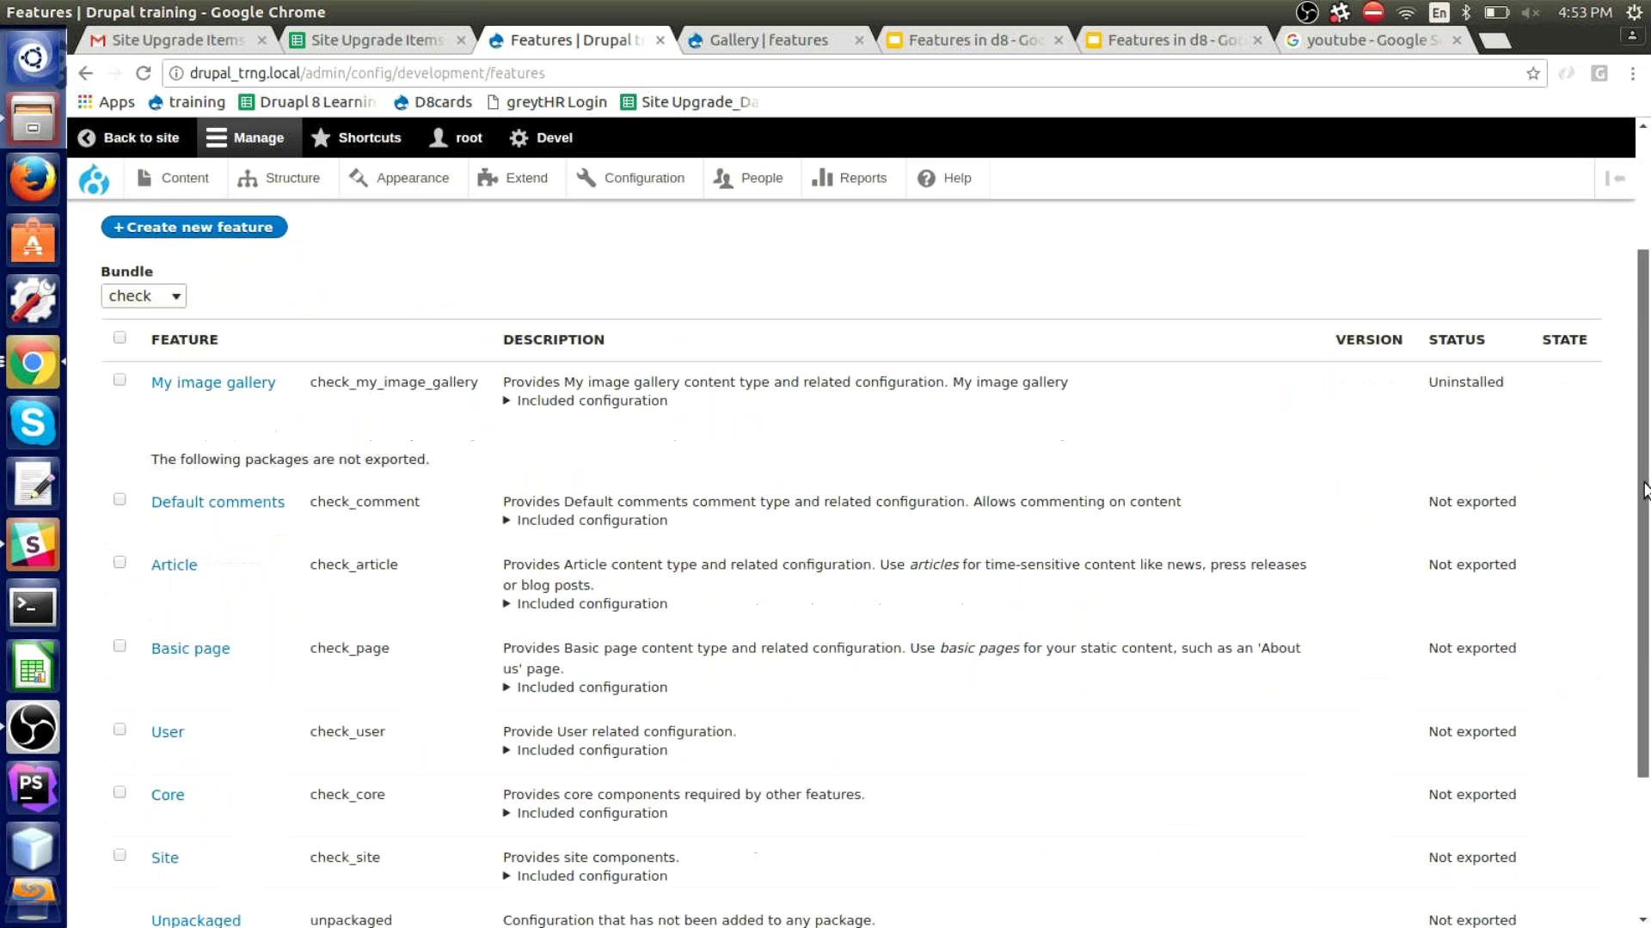
pyautogui.scroll(1, 1645, 503)
pyautogui.scroll(-2, 1645, 524)
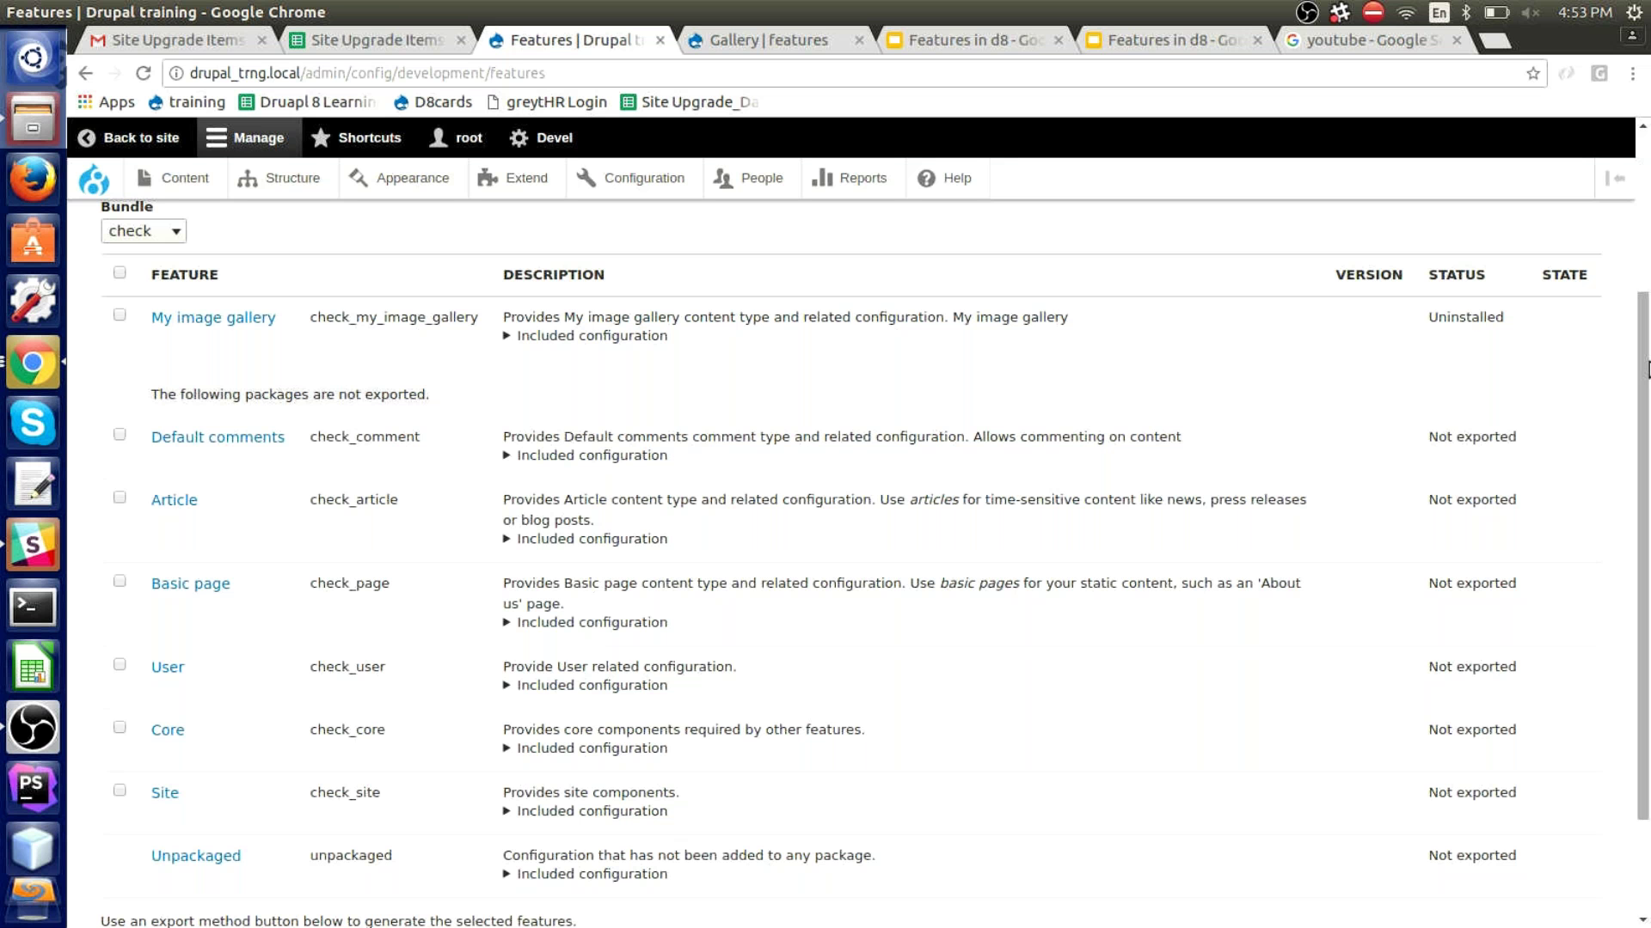
pyautogui.scroll(3, 1647, 361)
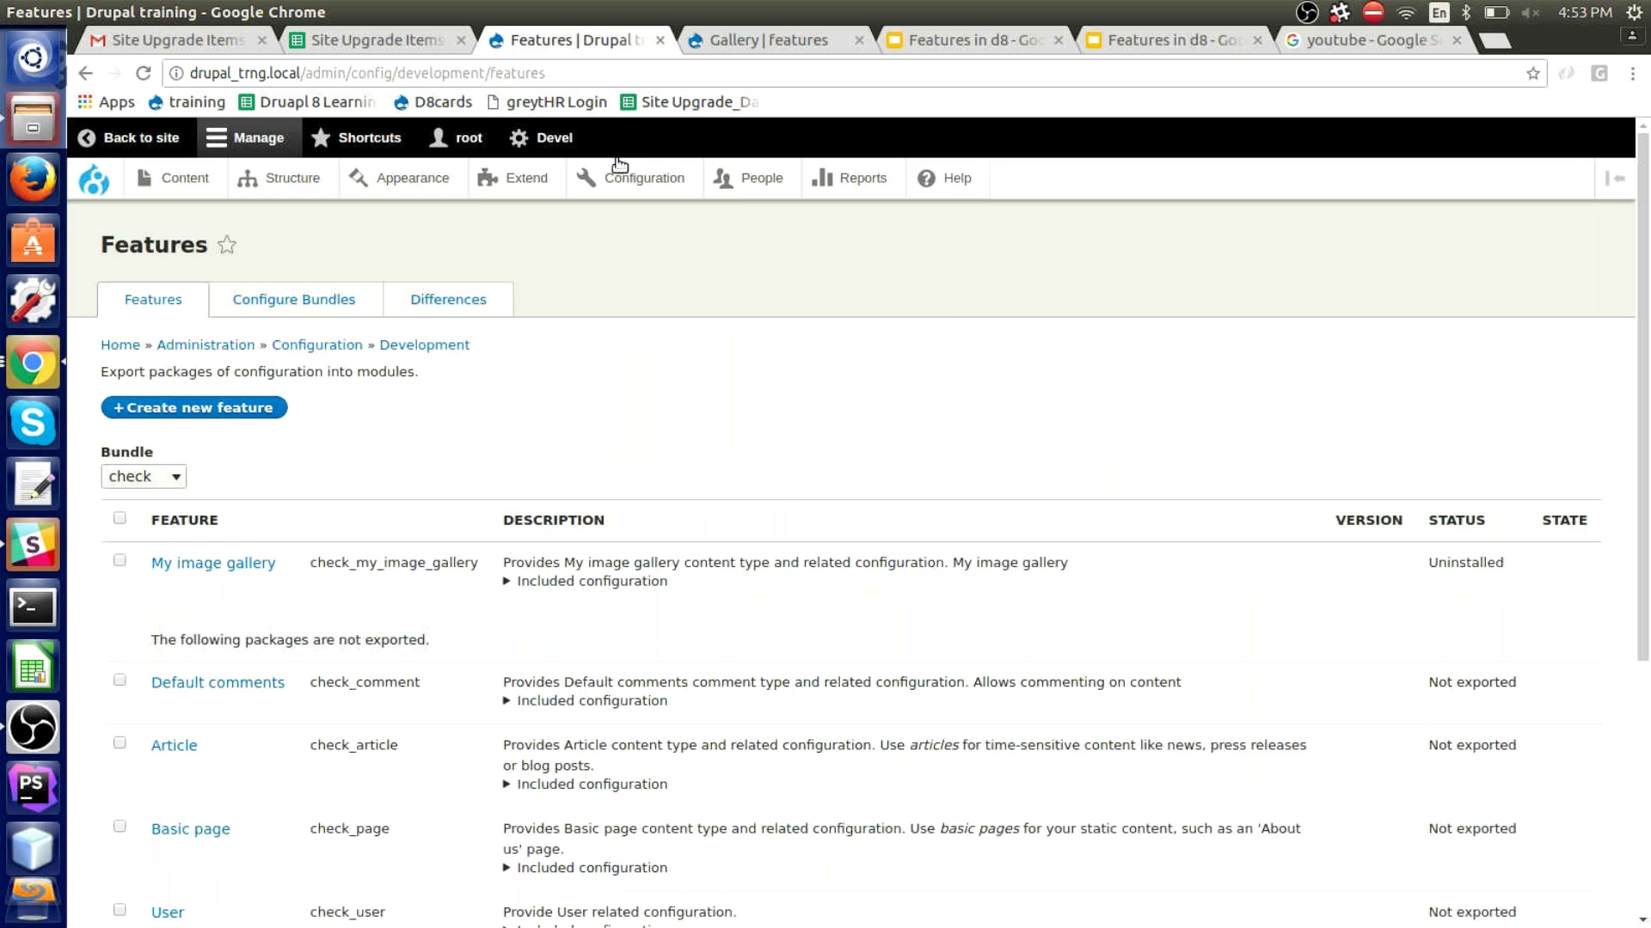
# Open the Extend module list in a new background tab from the admin toolbar
pyautogui.moveTo(569, 172)
pyautogui.rightClick(554, 176)
pyautogui.press('Escape')
pyautogui.middleClick(558, 191)
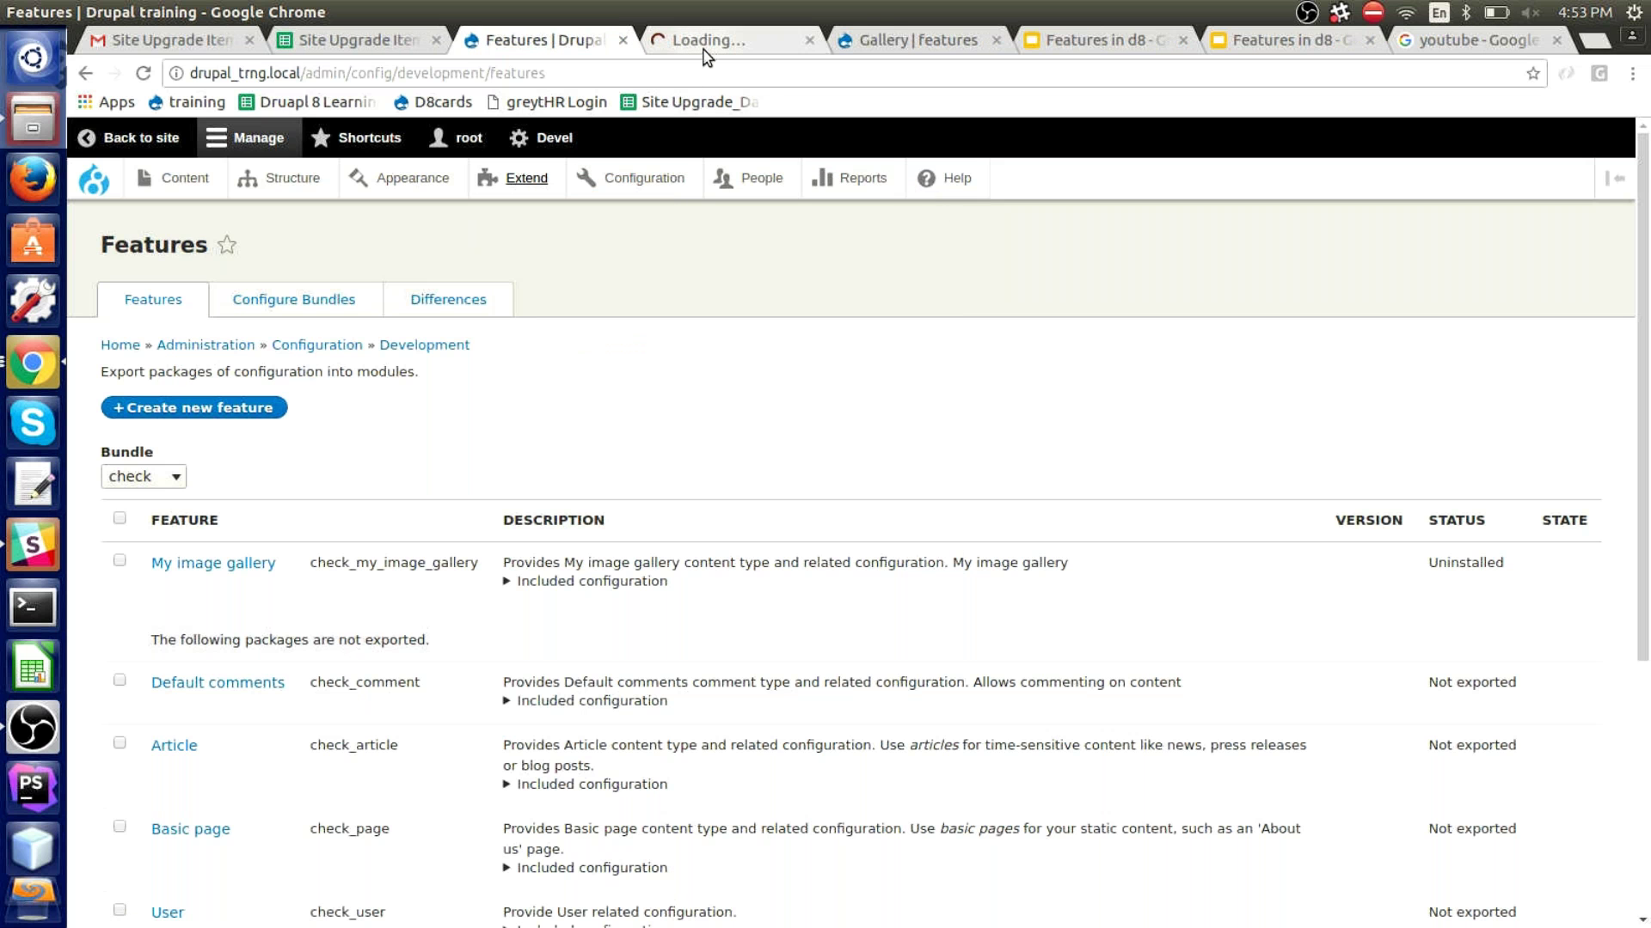
# Filter Extend by 'my imag' and install the My image gallery module under OTHER
pyautogui.click(706, 56)
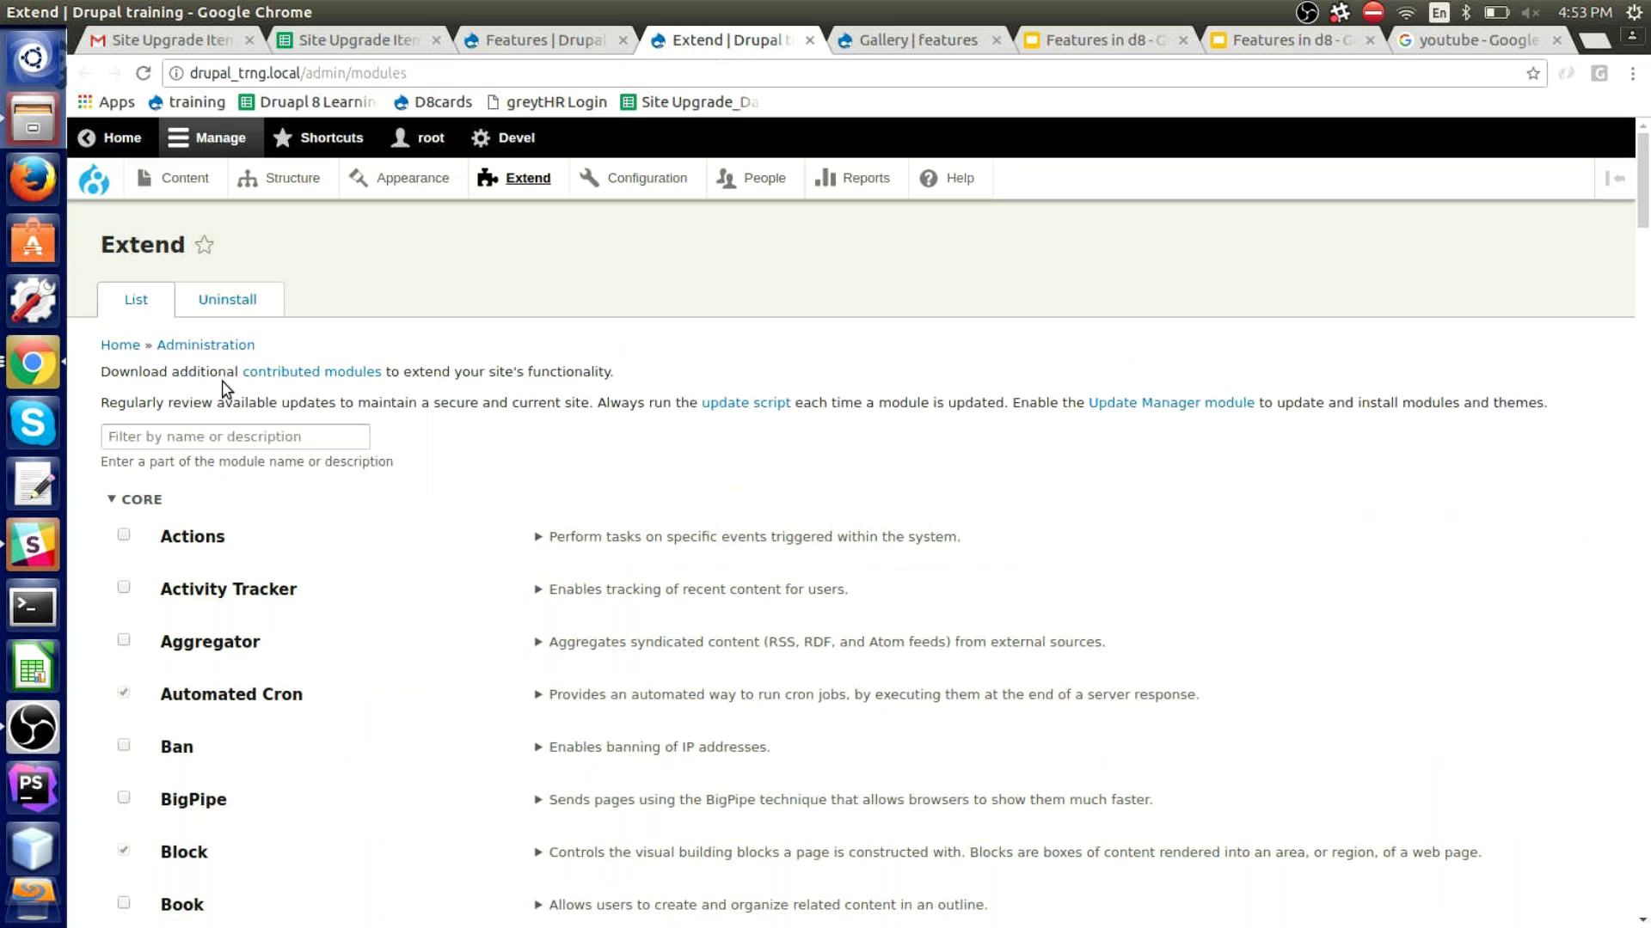
pyautogui.click(173, 438)
pyautogui.write('my imag')
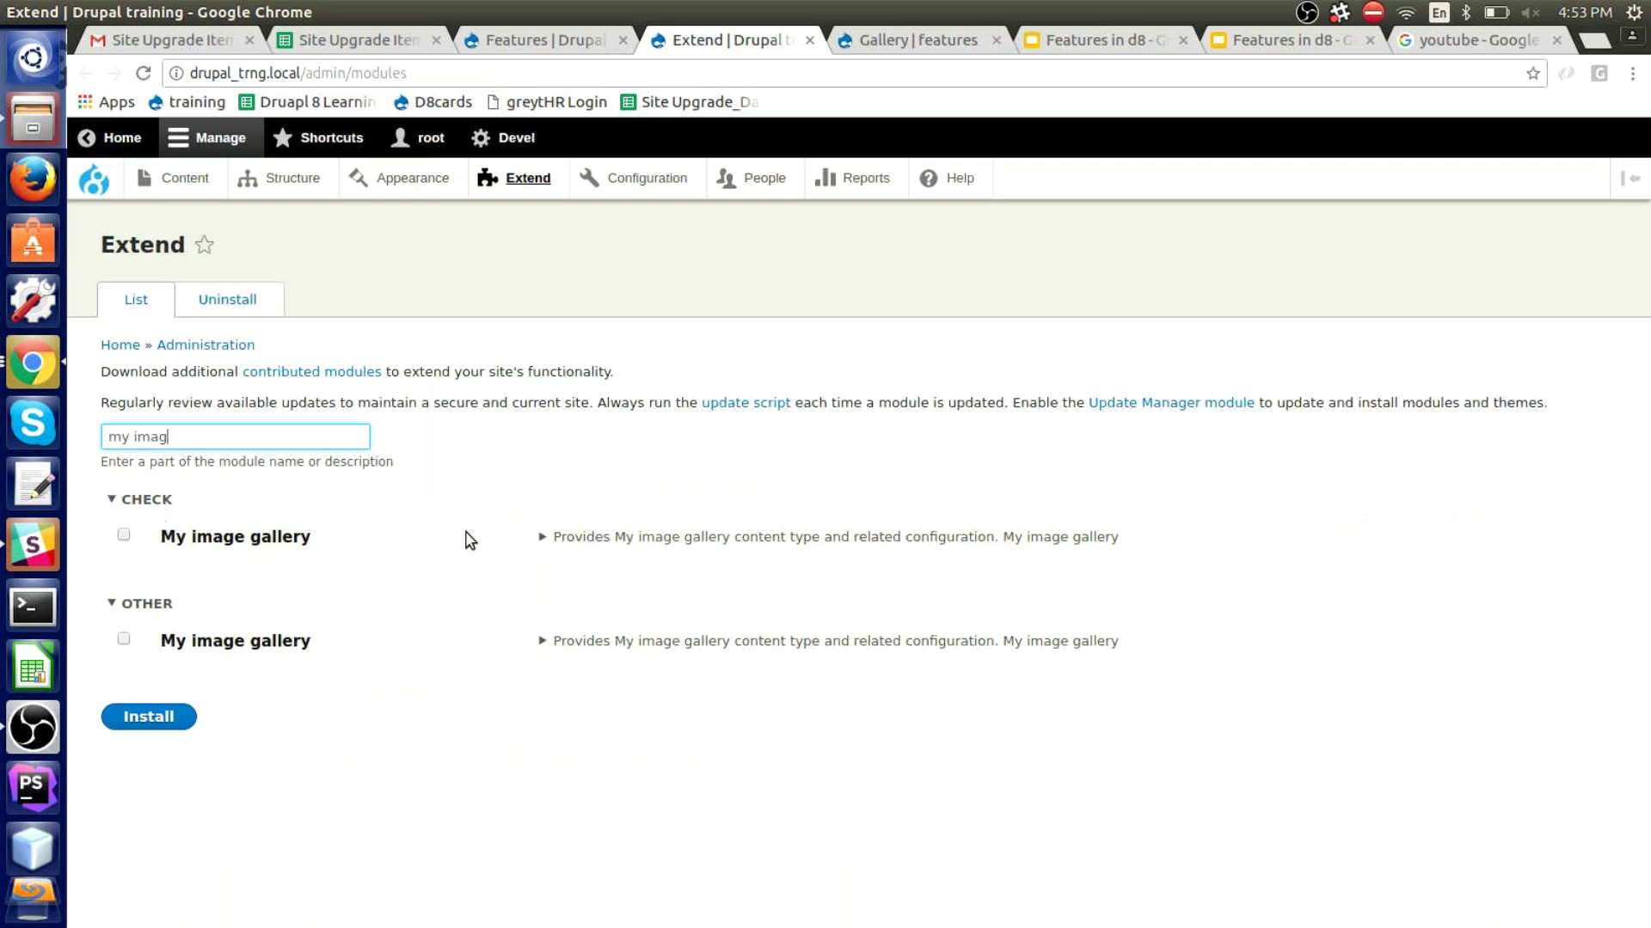
pyautogui.click(212, 643)
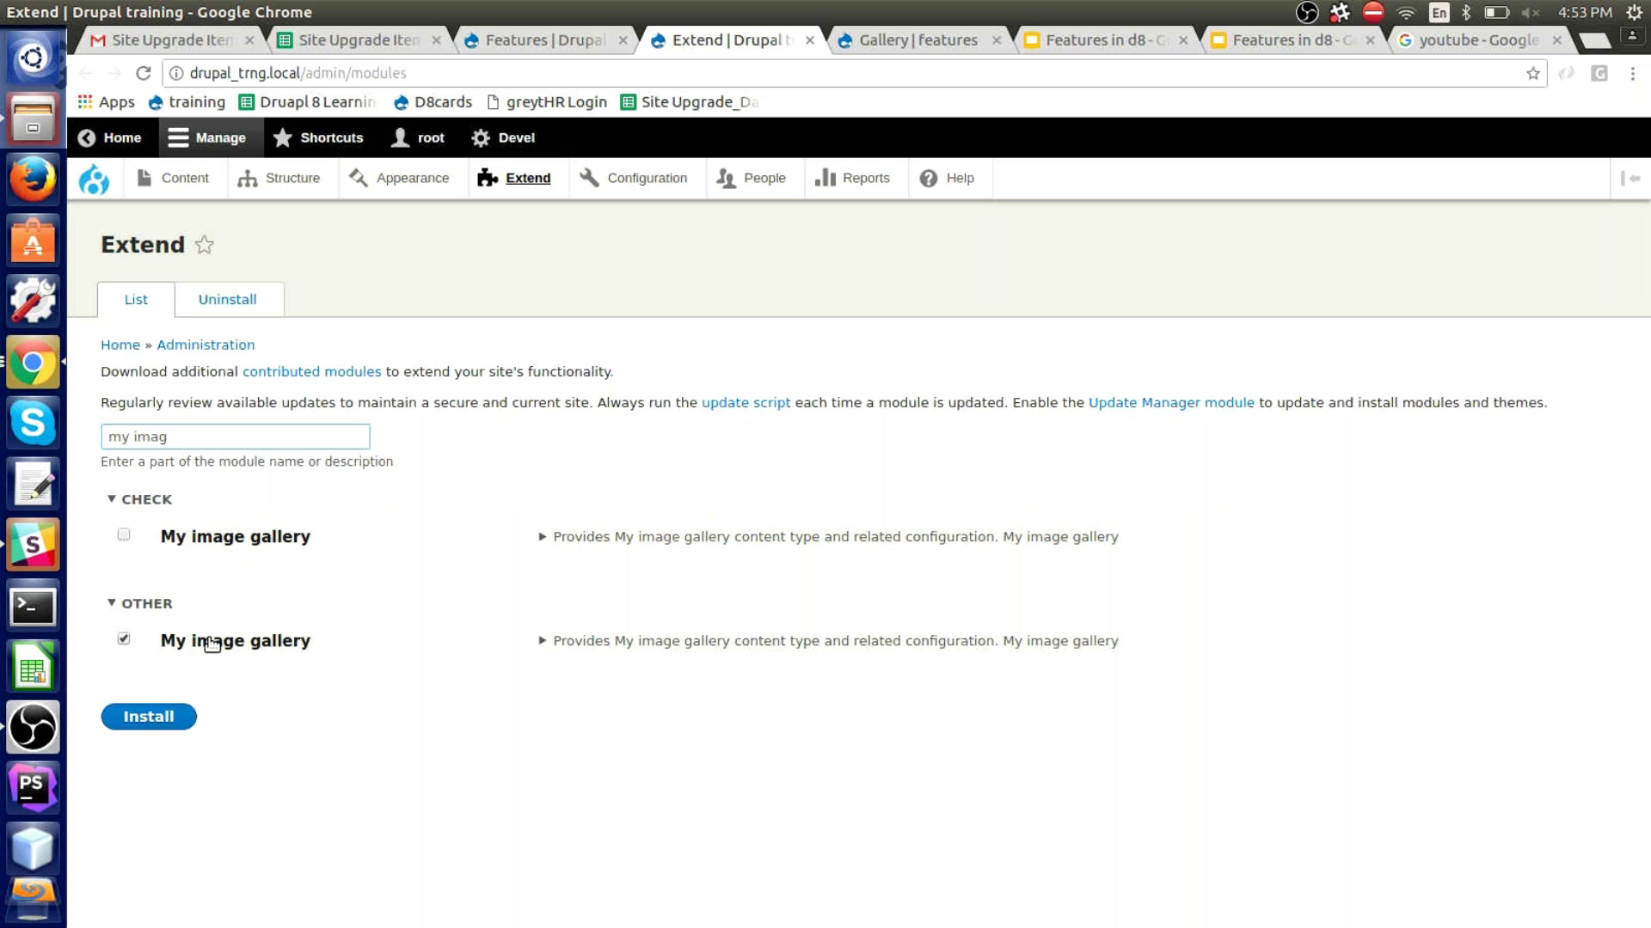
pyautogui.click(149, 720)
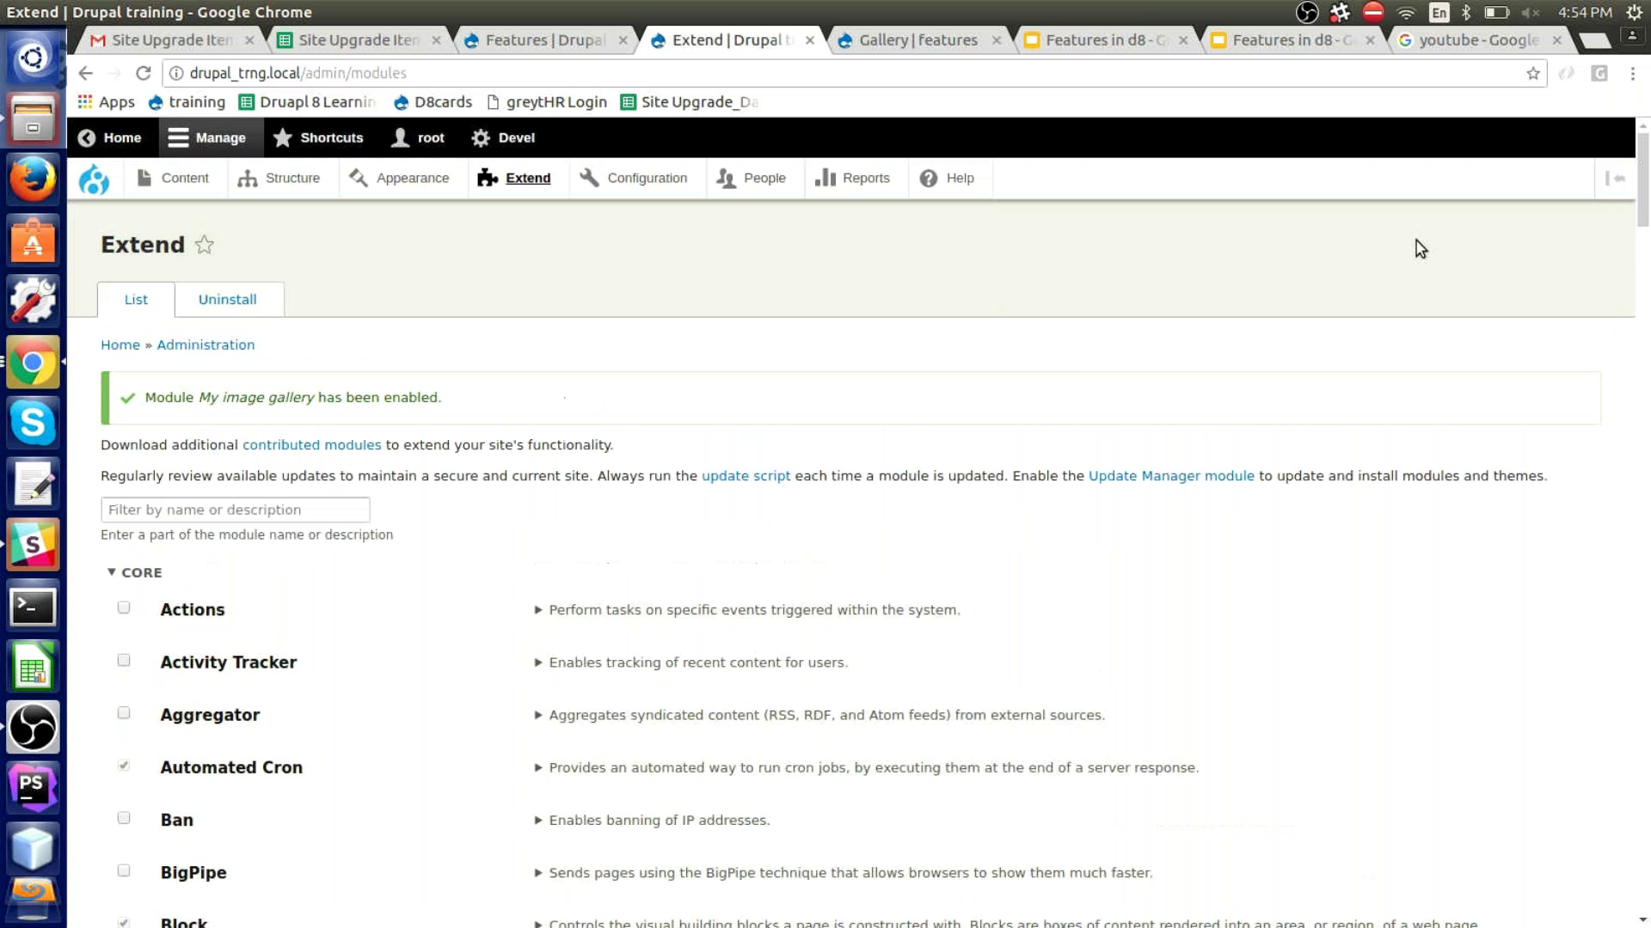
# Go to the Features administration page via Configuration > Development
pyautogui.moveTo(357, 179)
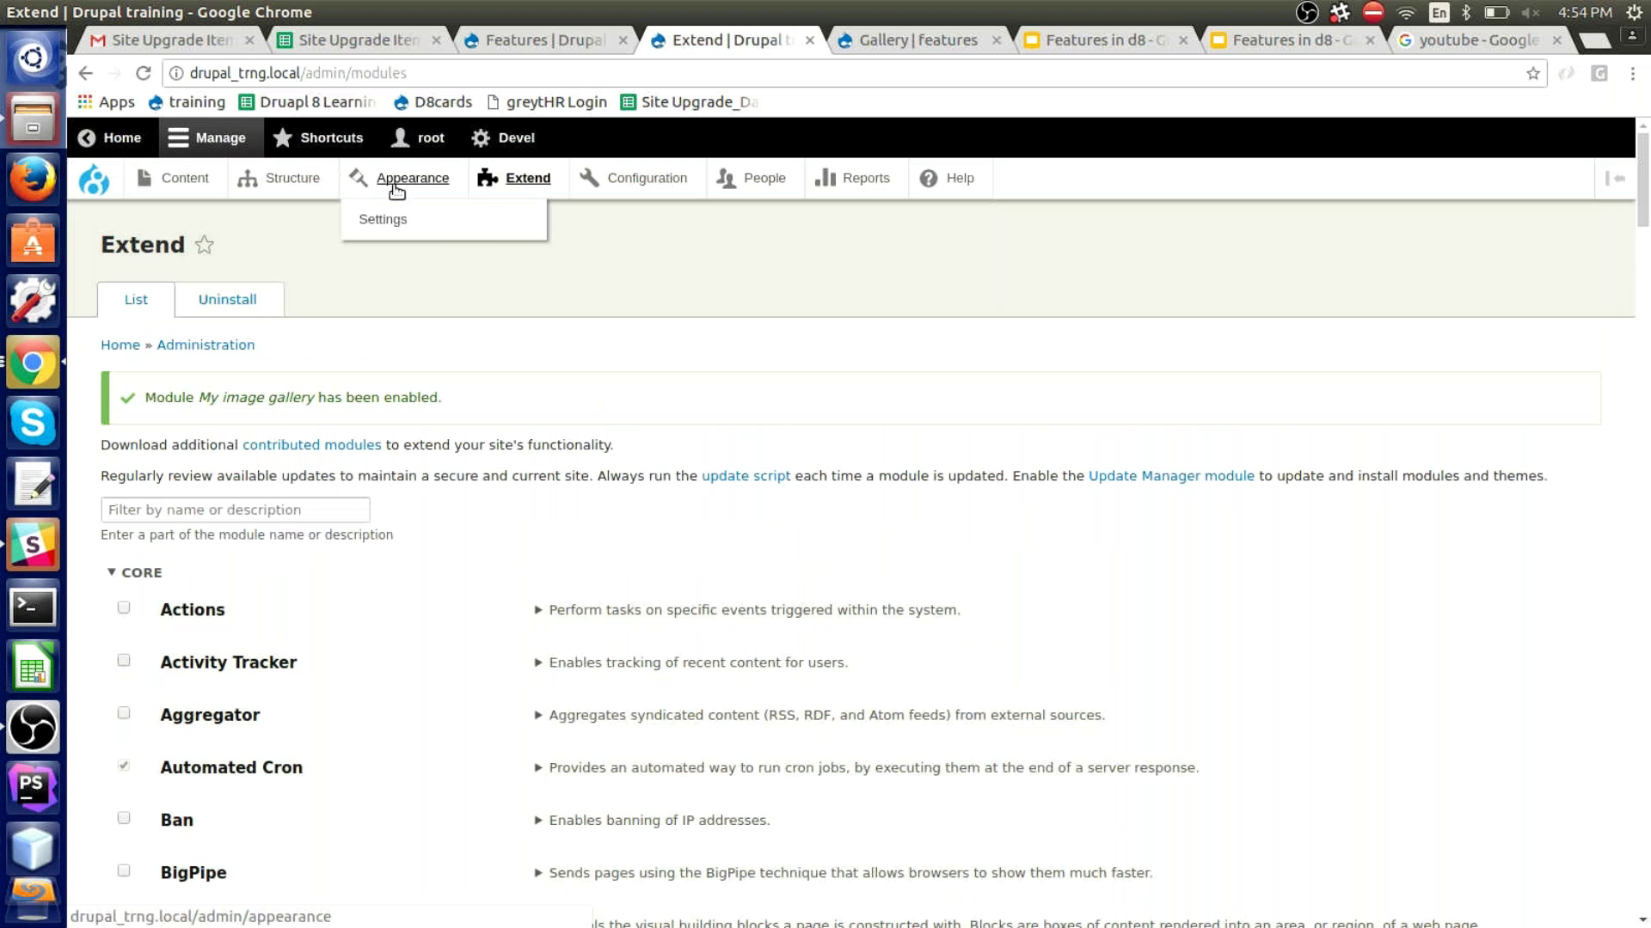
pyautogui.moveTo(631, 181)
pyautogui.moveTo(707, 443)
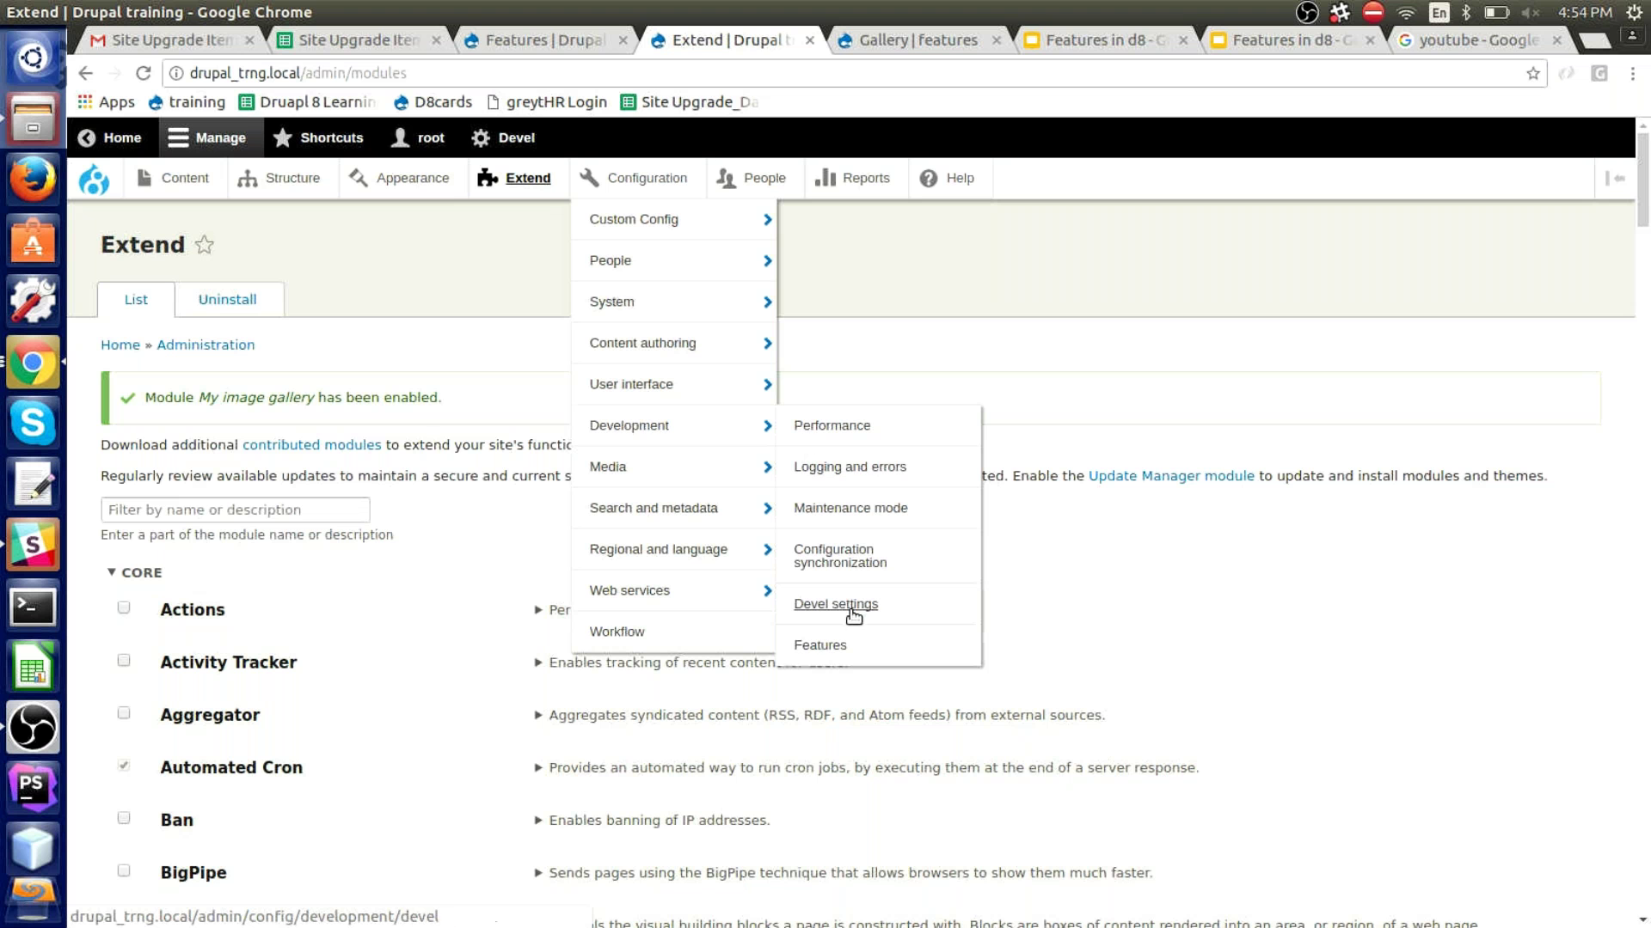
pyautogui.click(821, 646)
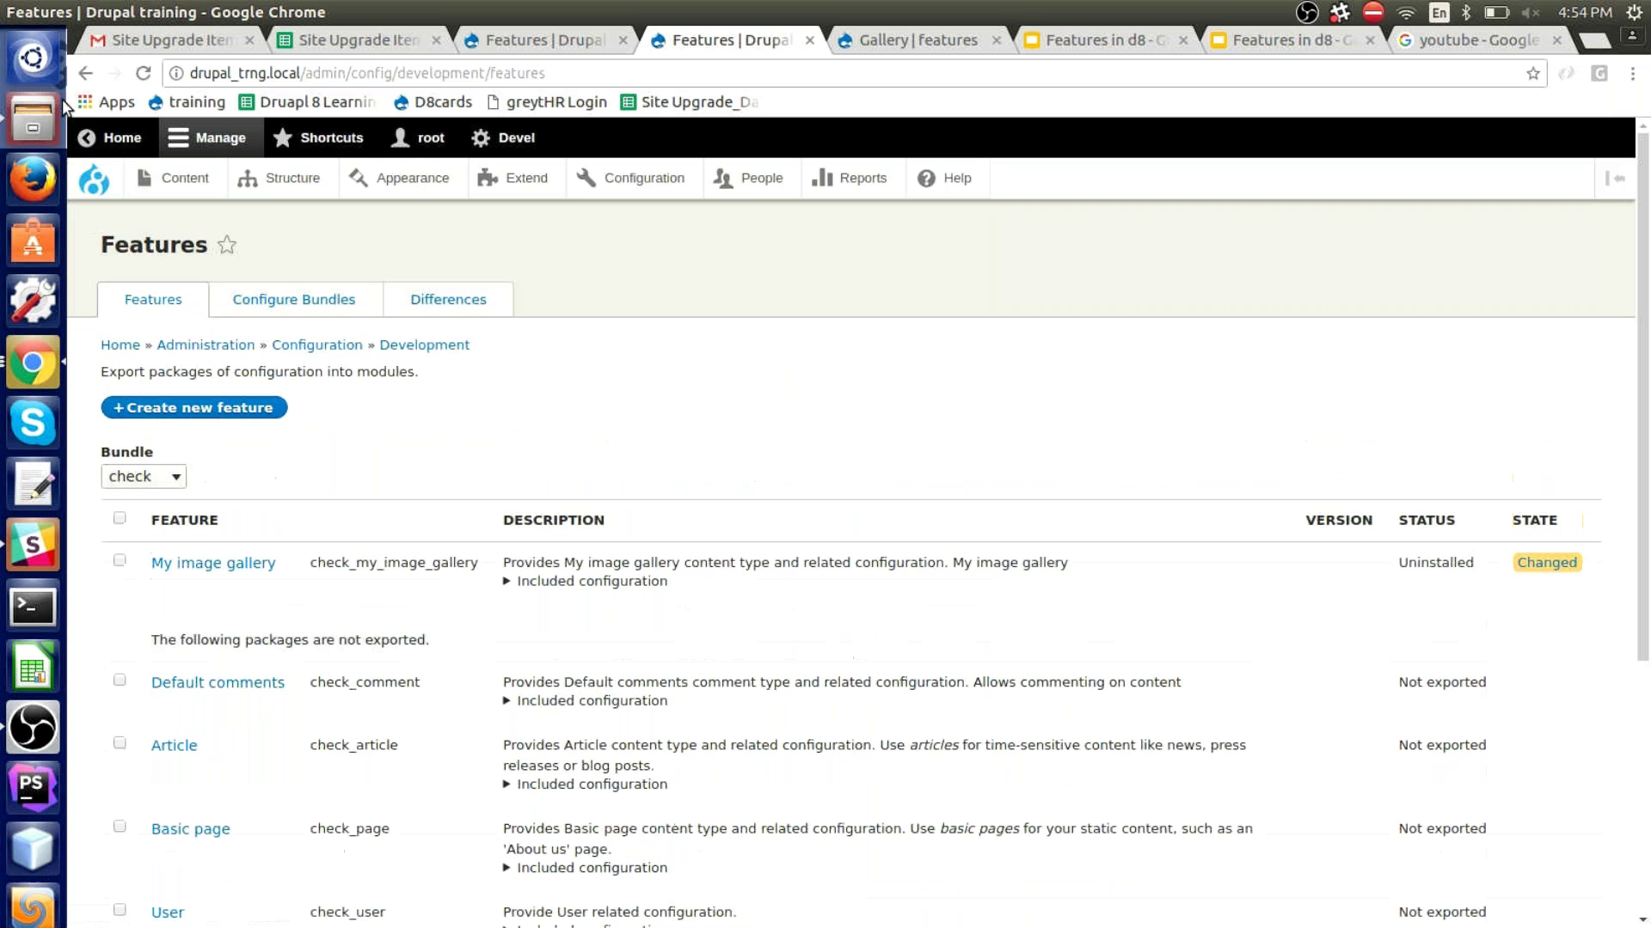
# Open the site Home page in a new tab, view it, then return to the Features list
pyautogui.rightClick(90, 182)
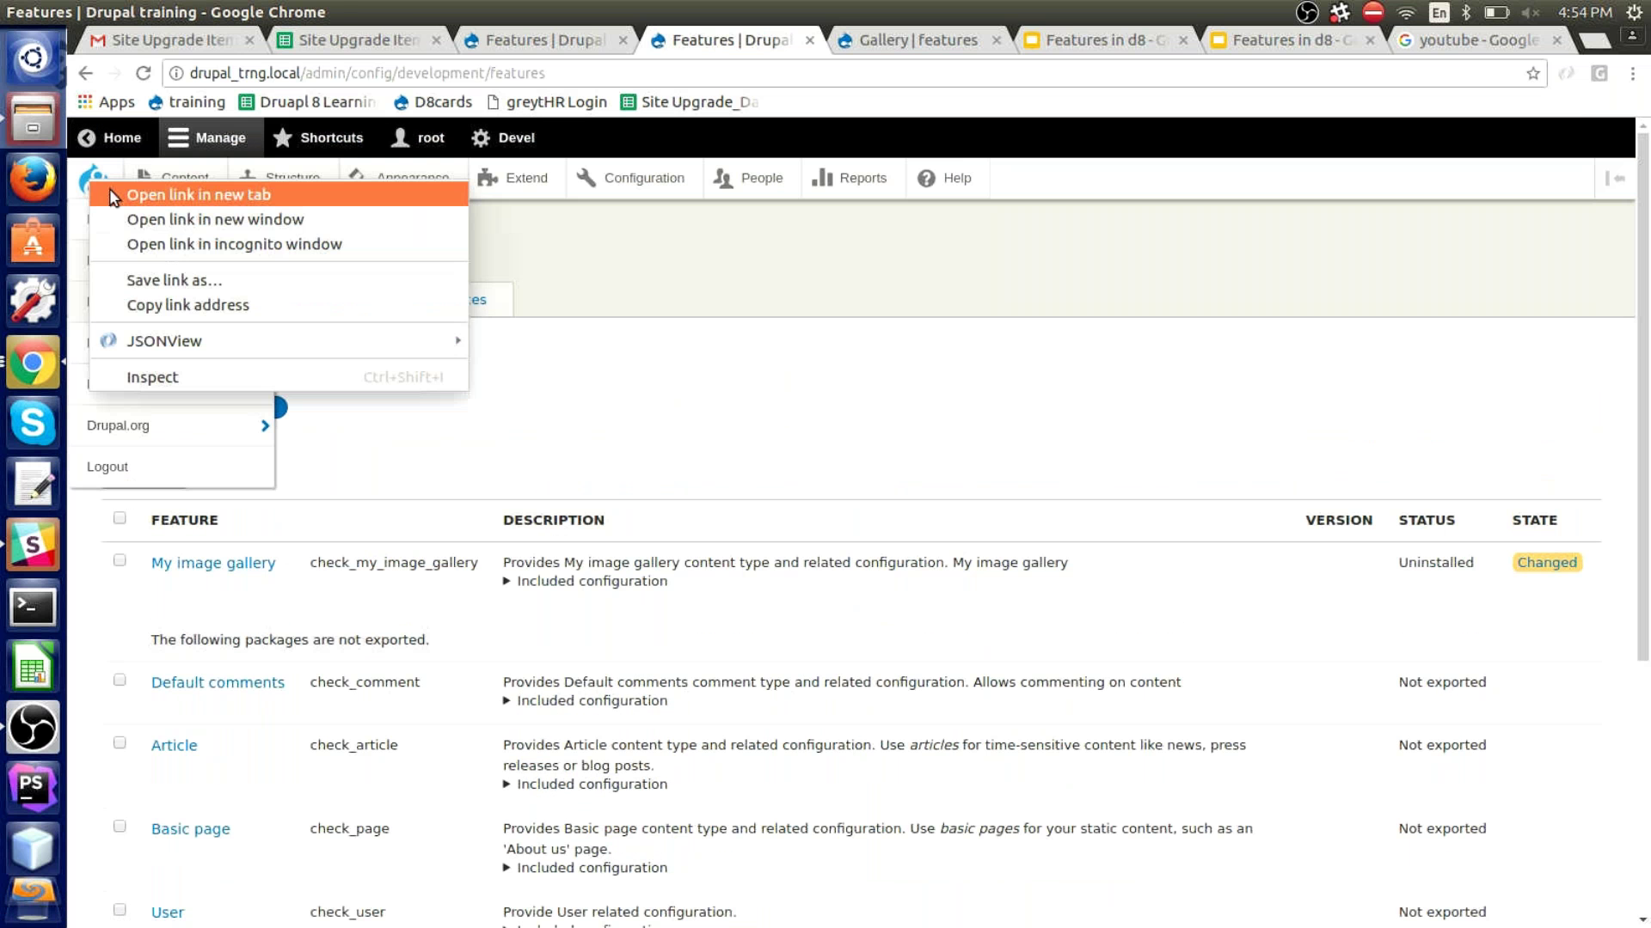
pyautogui.click(110, 193)
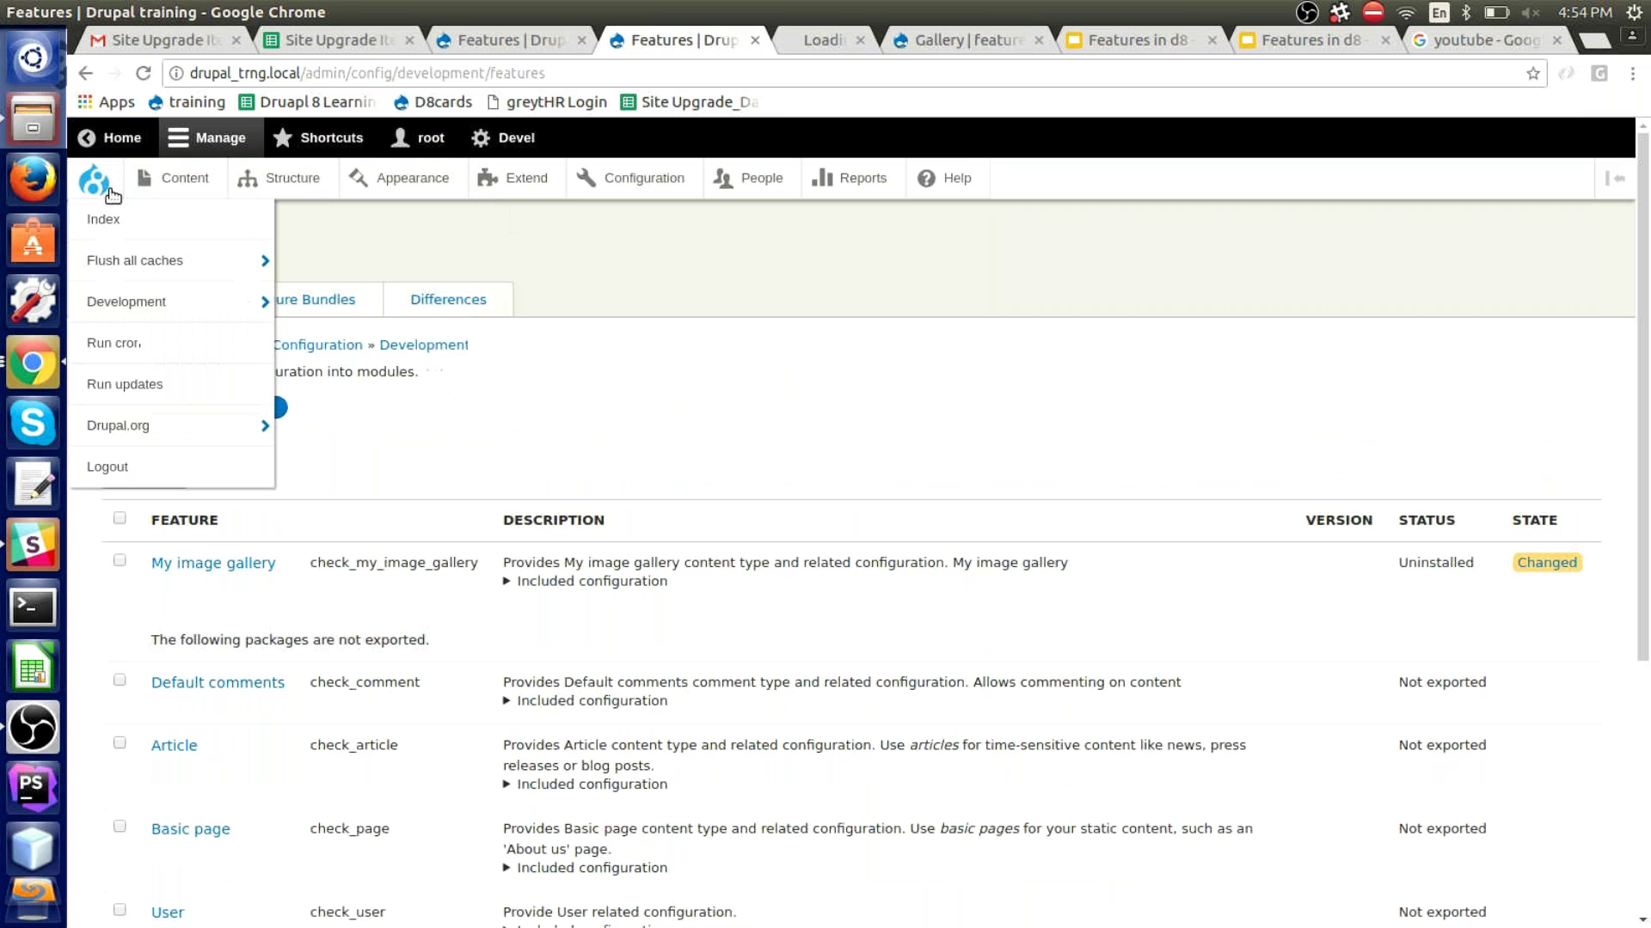
pyautogui.click(774, 50)
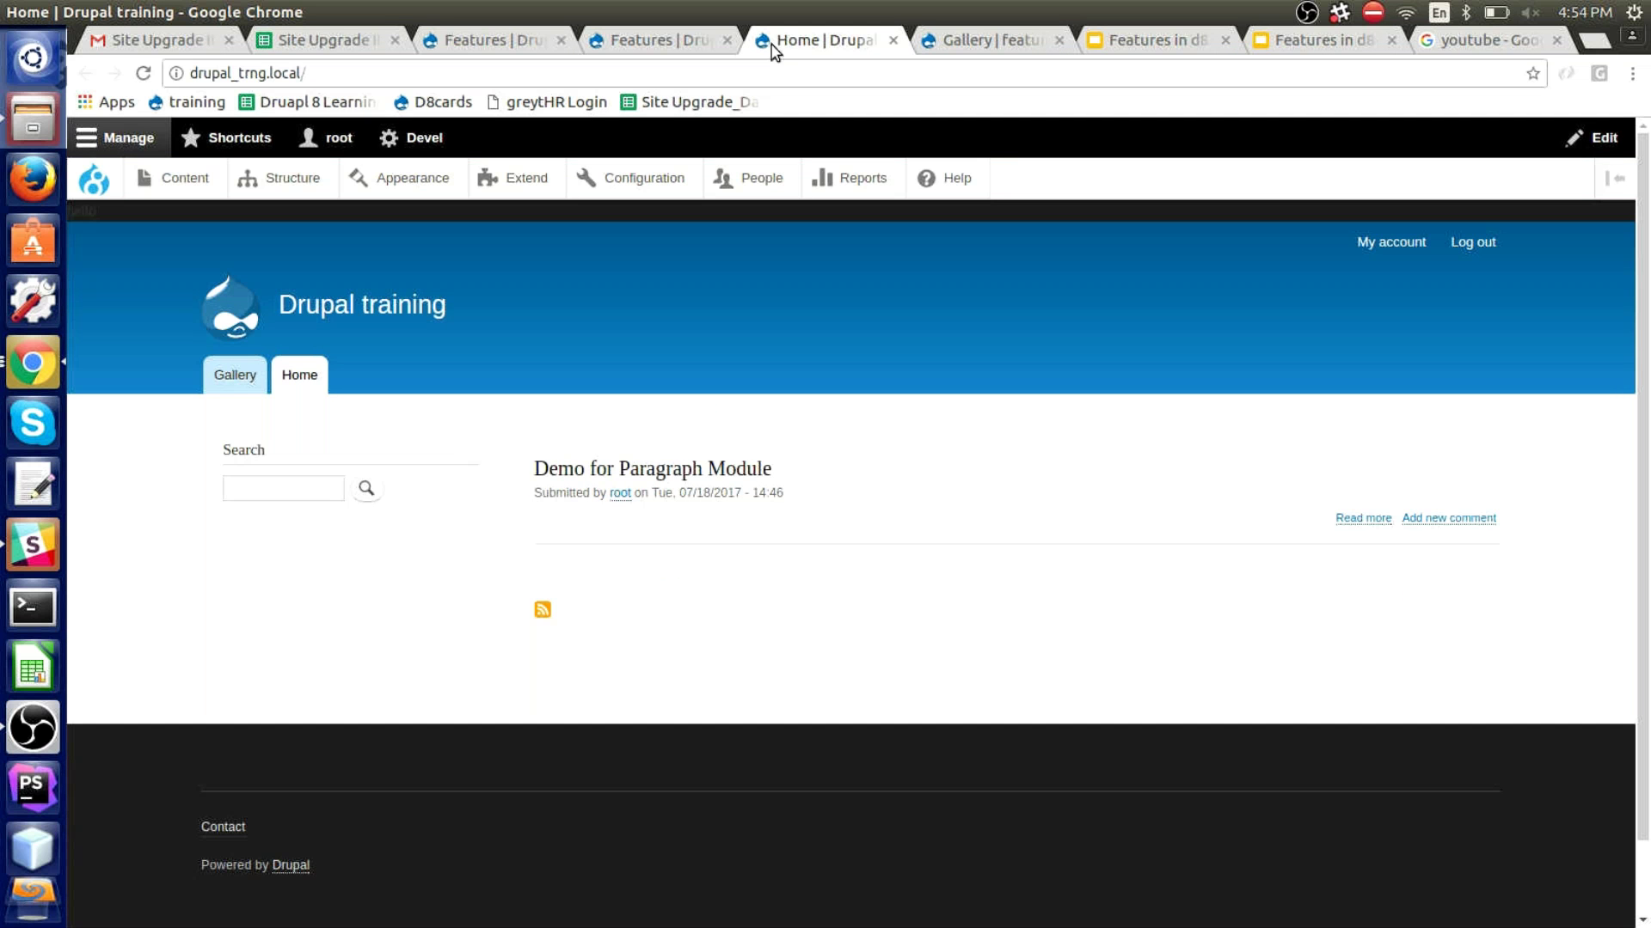
pyautogui.click(642, 52)
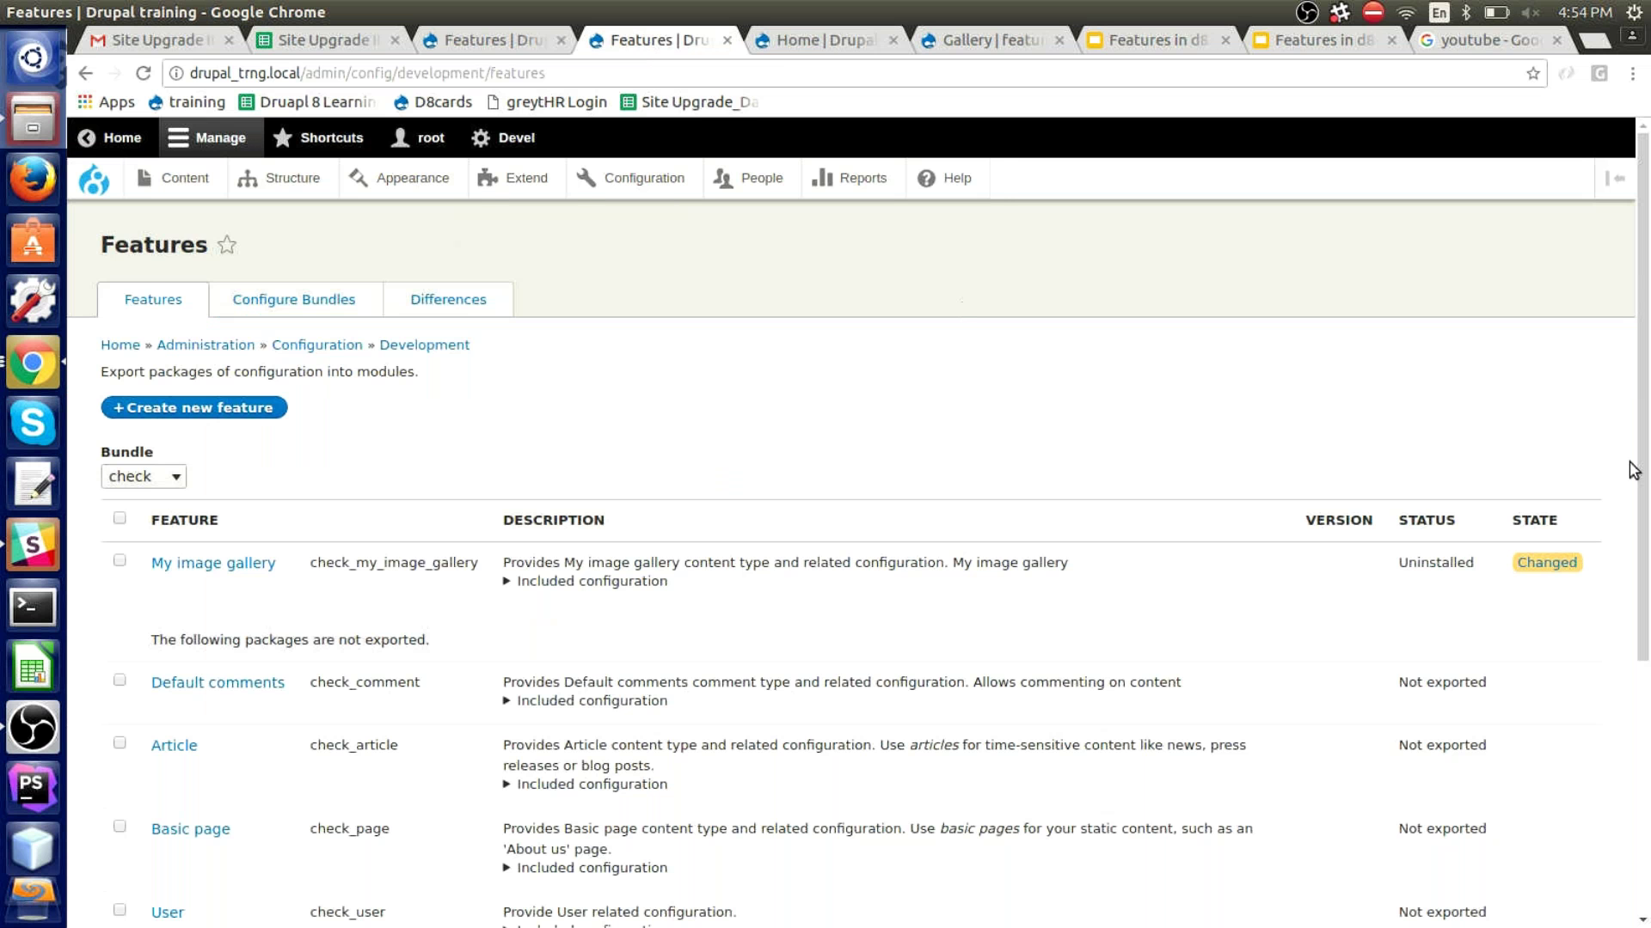
pyautogui.scroll(-2, 1634, 471)
pyautogui.scroll(-2, 1647, 544)
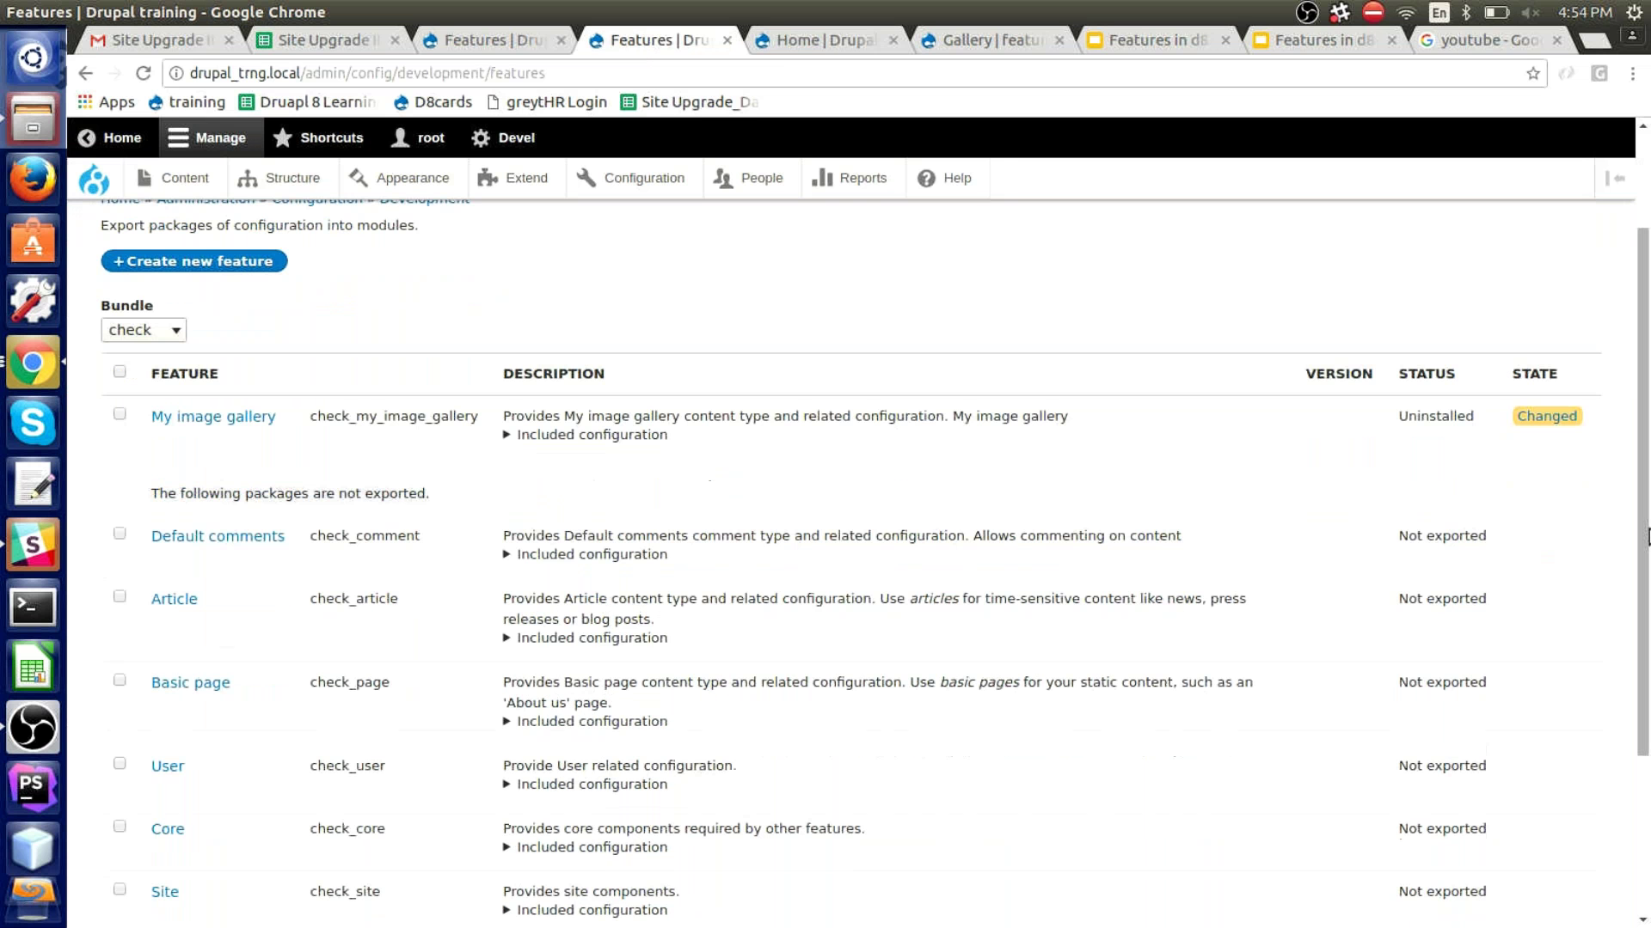
# Cycle through the browser tabs to reach the features-example.local Gallery page
pyautogui.click(483, 37)
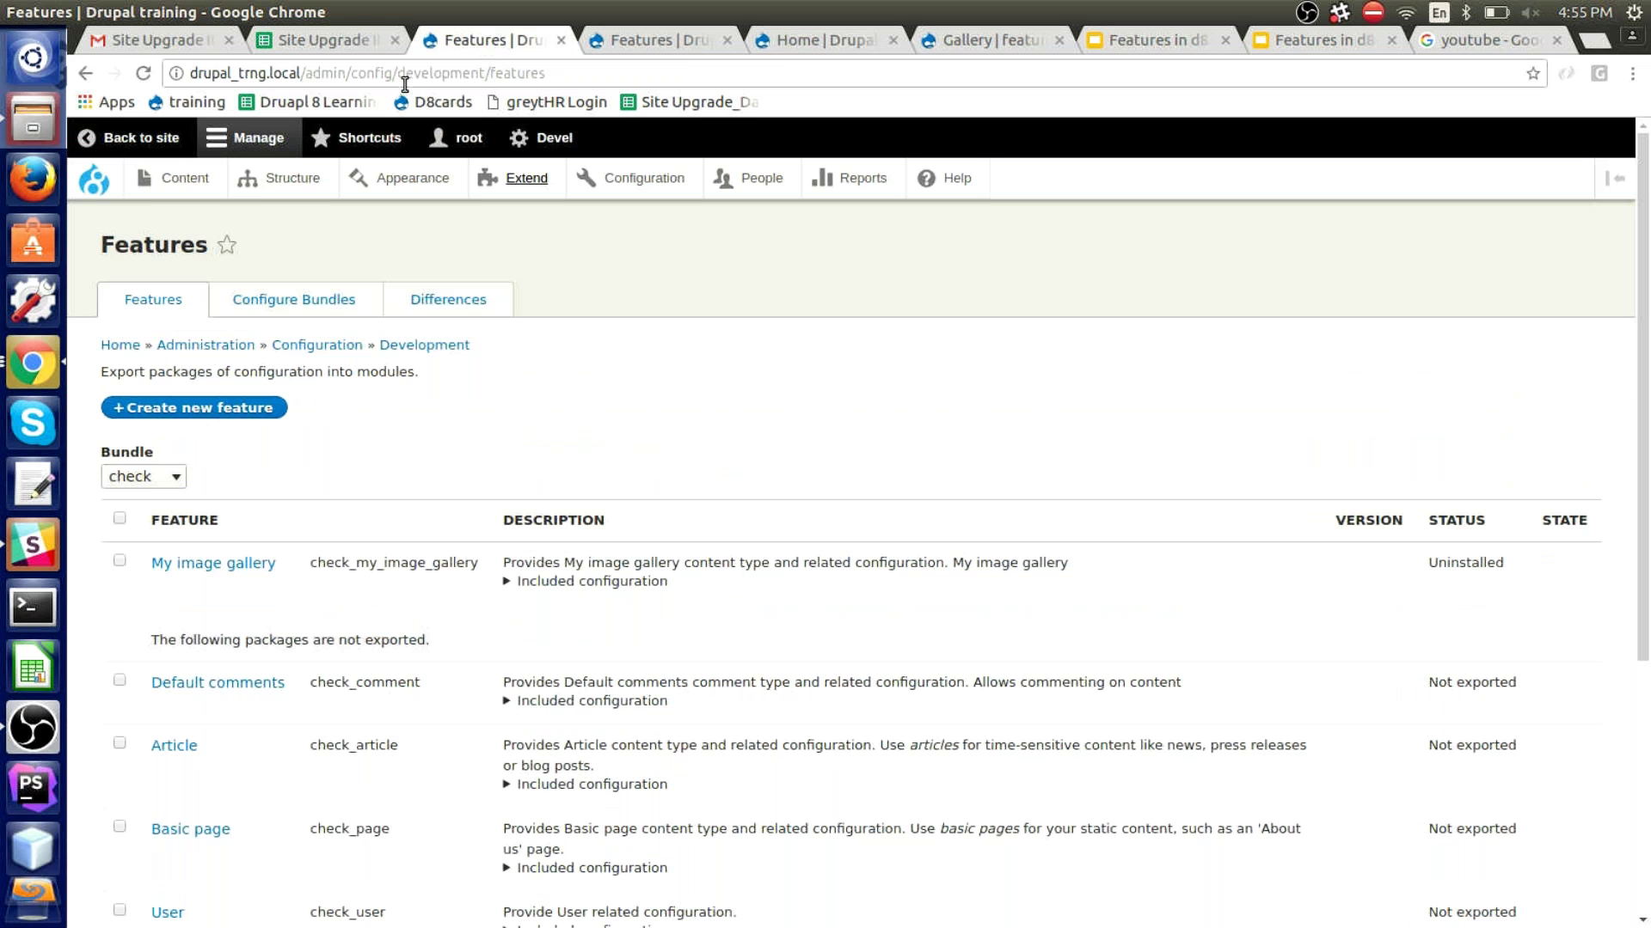
pyautogui.moveTo(94, 181)
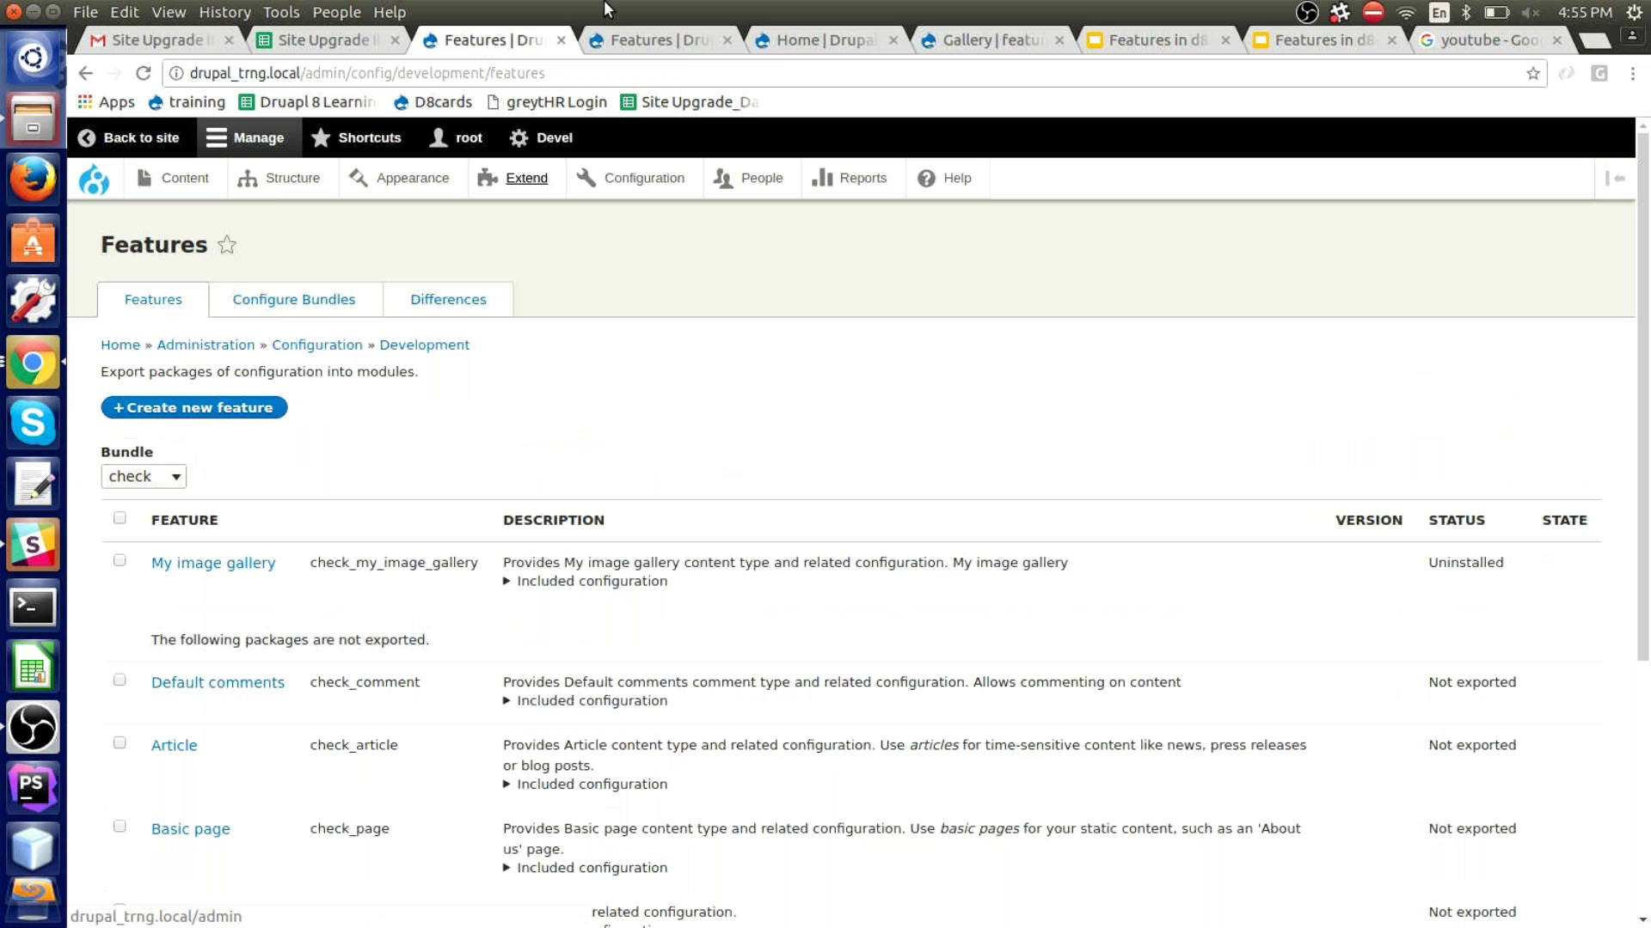
pyautogui.click(658, 41)
pyautogui.click(803, 40)
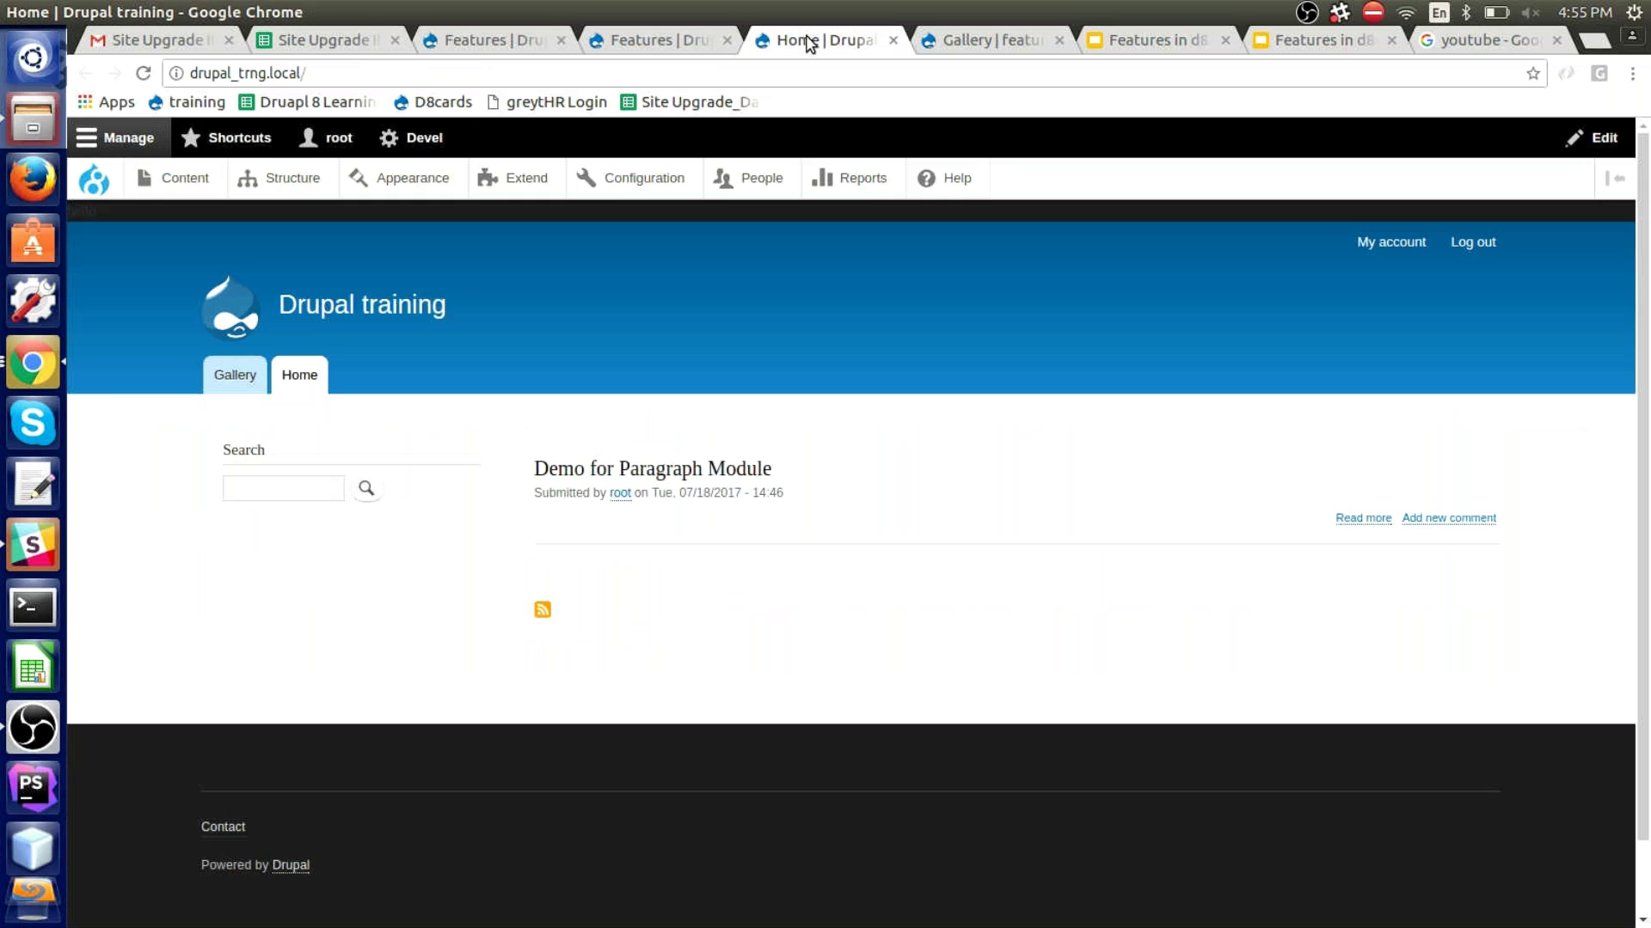
pyautogui.click(956, 41)
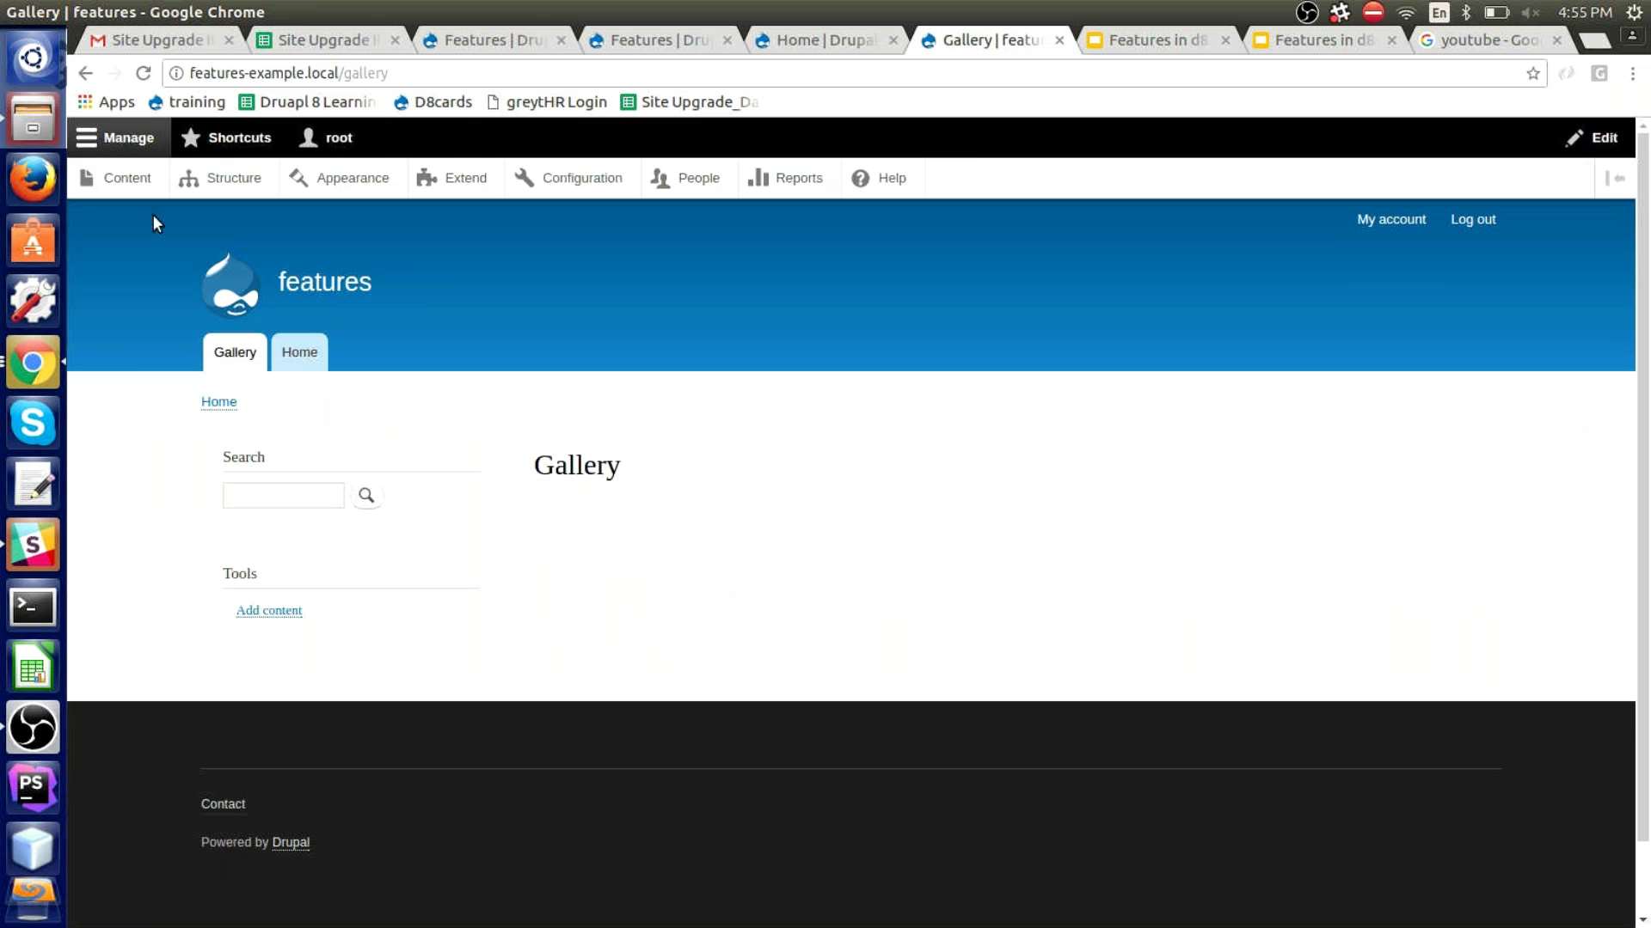
# Start a new My image gallery item via Content > Add content on the second site
pyautogui.click(121, 179)
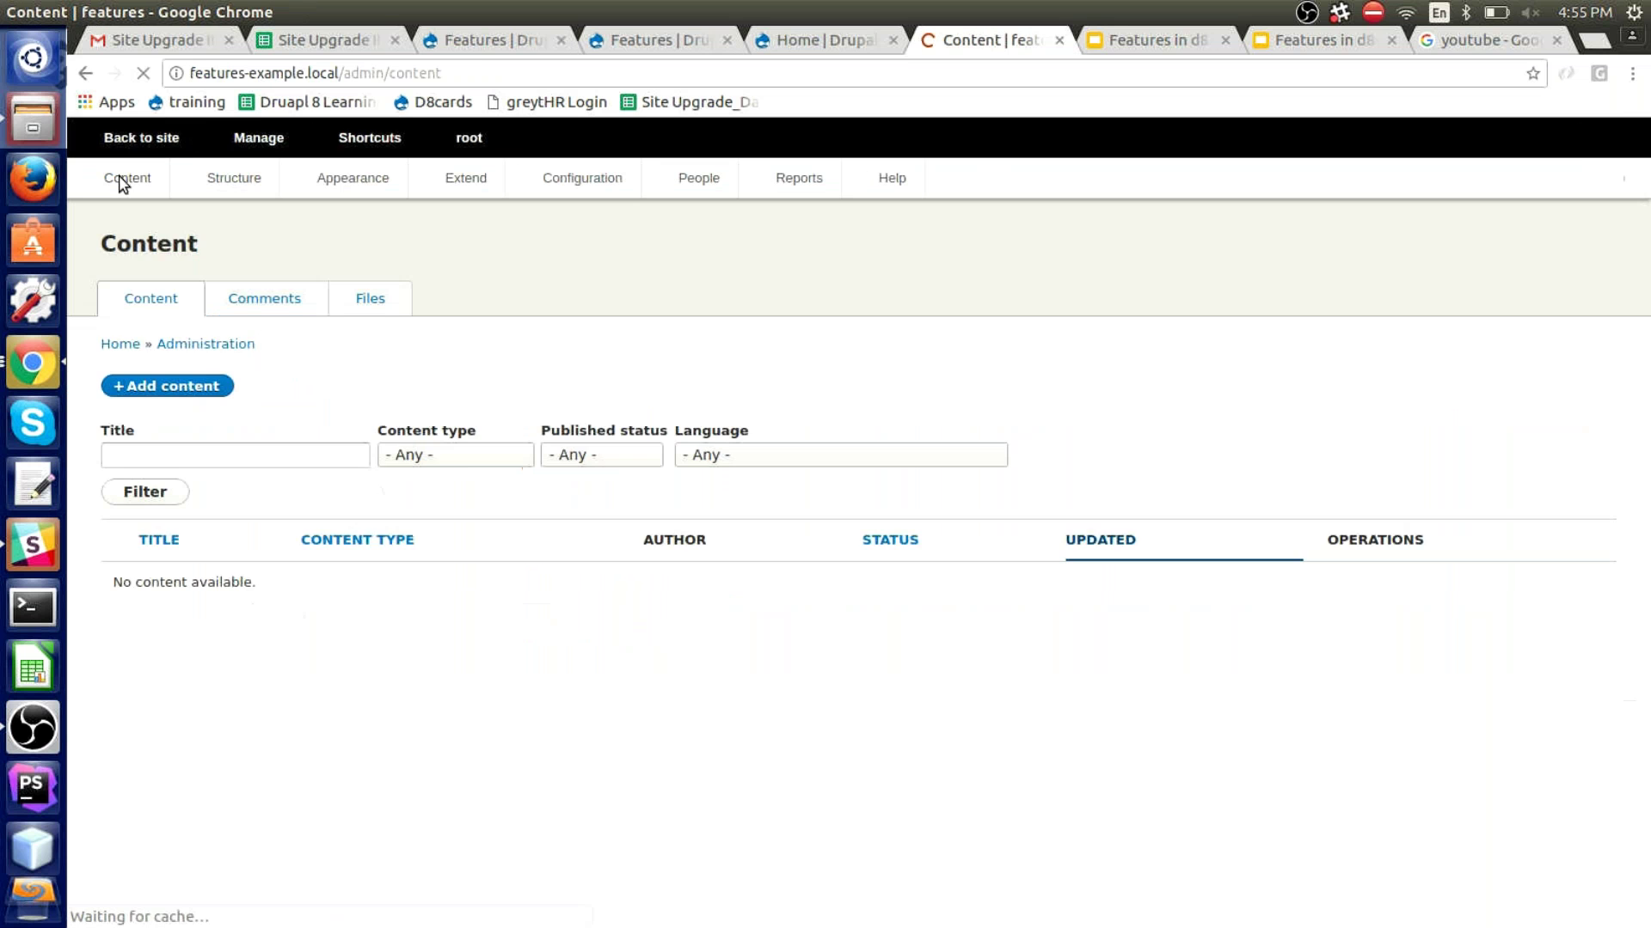
pyautogui.click(187, 378)
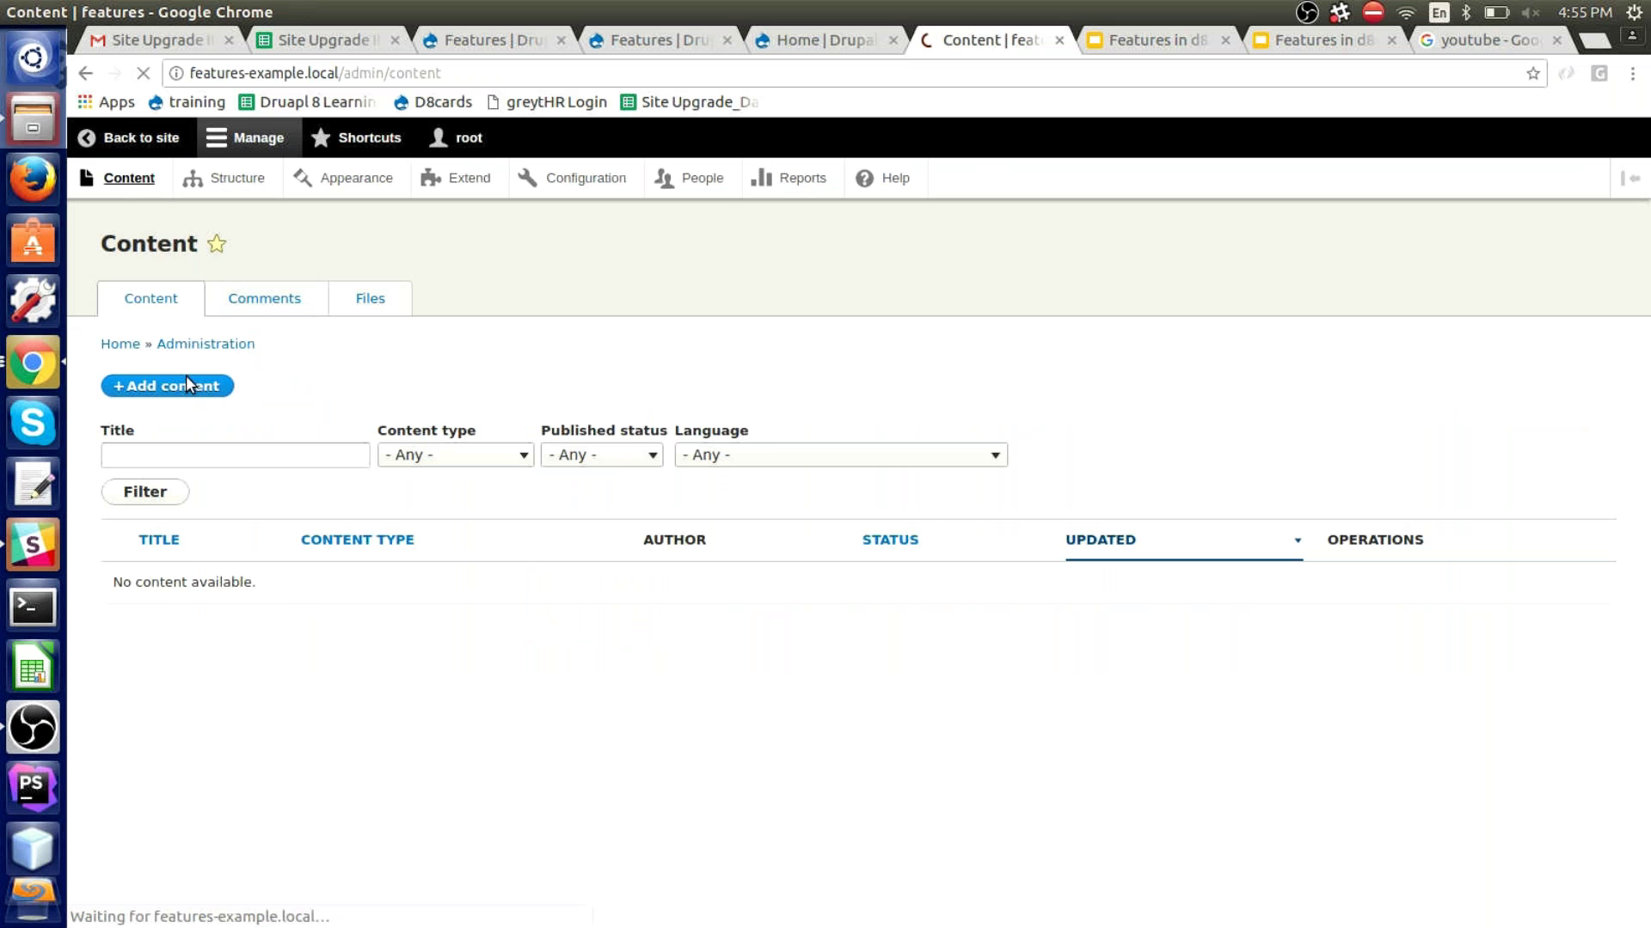
pyautogui.click(186, 408)
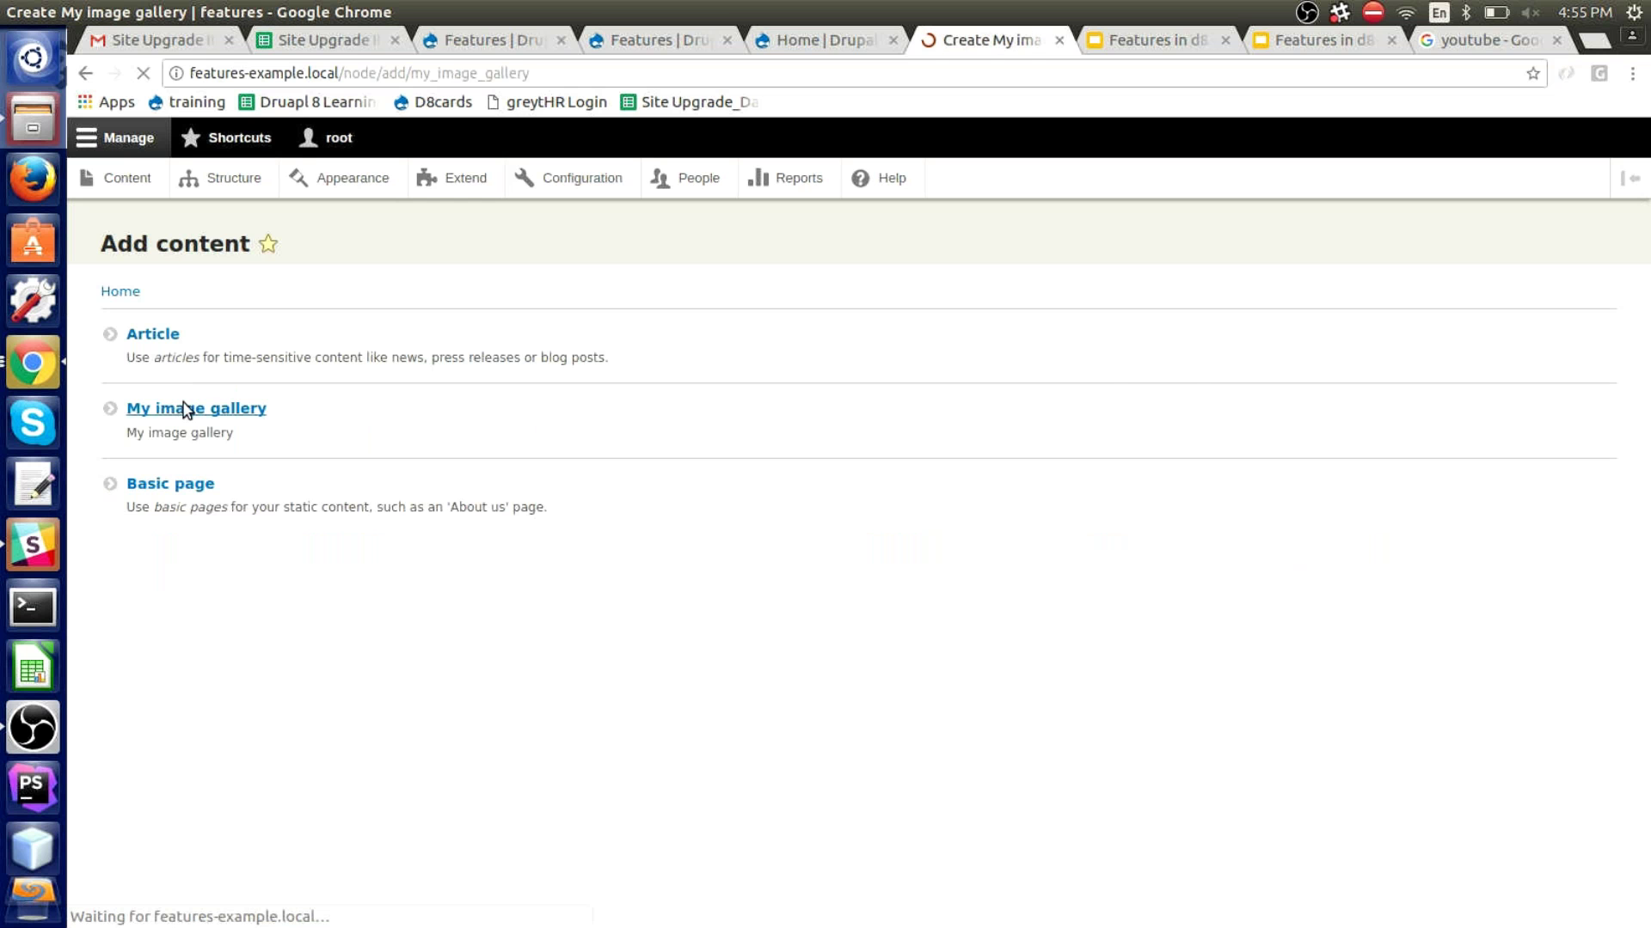
# Title the gallery item 'dsdsfdsaf', attach cat3.jpg and save, then open the custom modules folder in Files
pyautogui.click(221, 361)
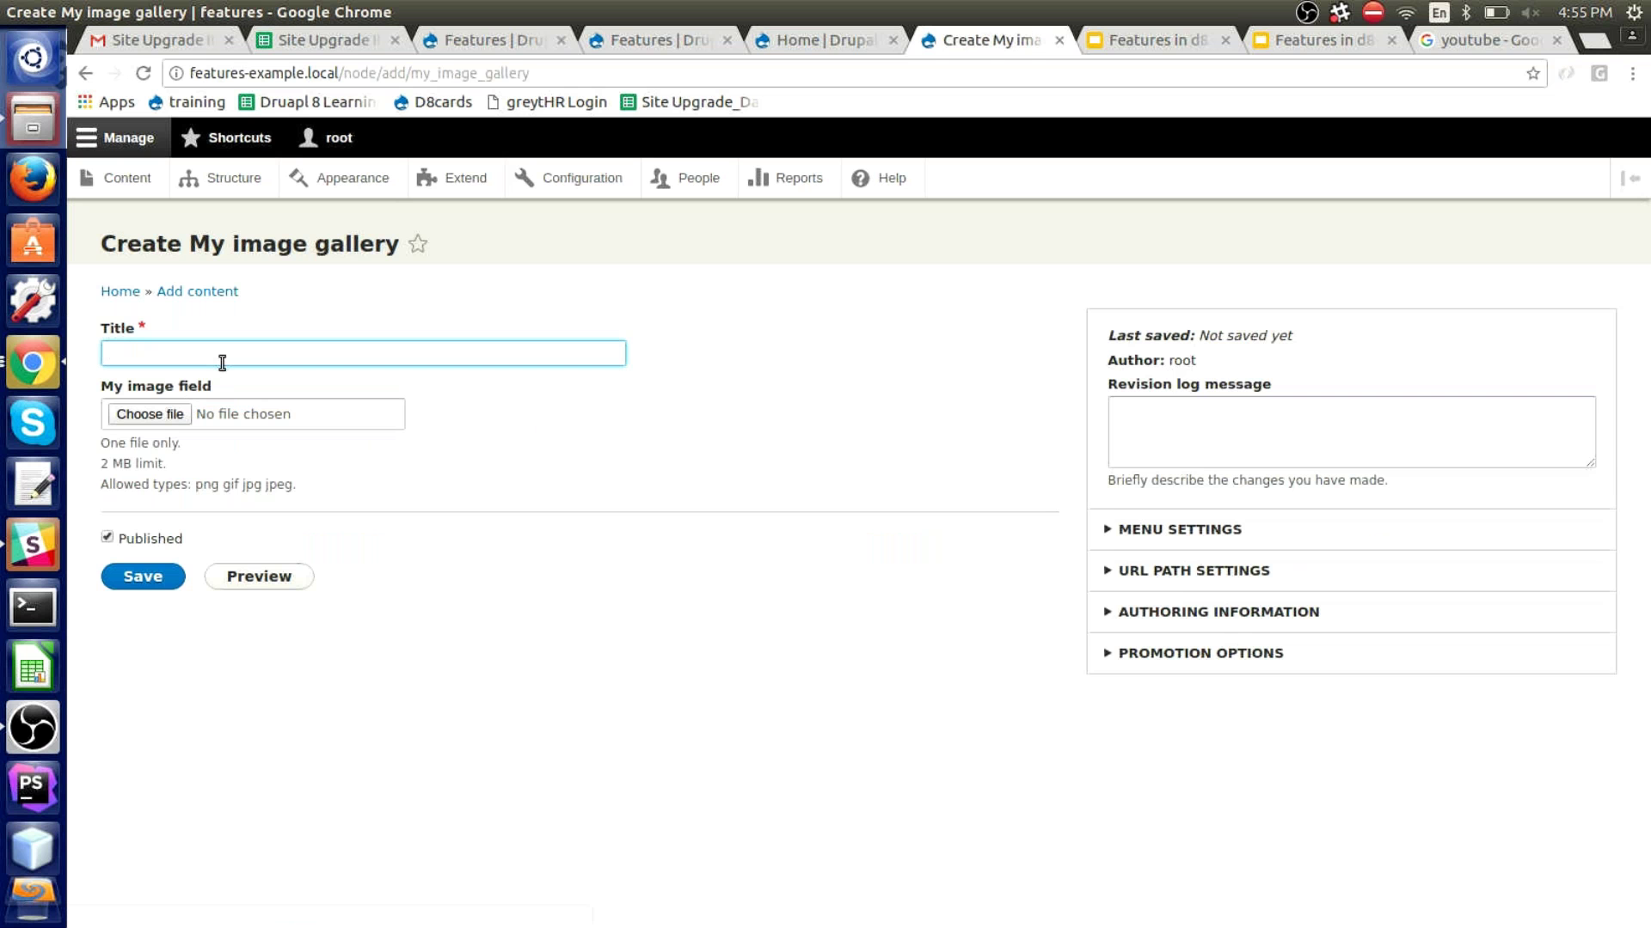
pyautogui.write('dsdsfdsaf')
pyautogui.click(157, 417)
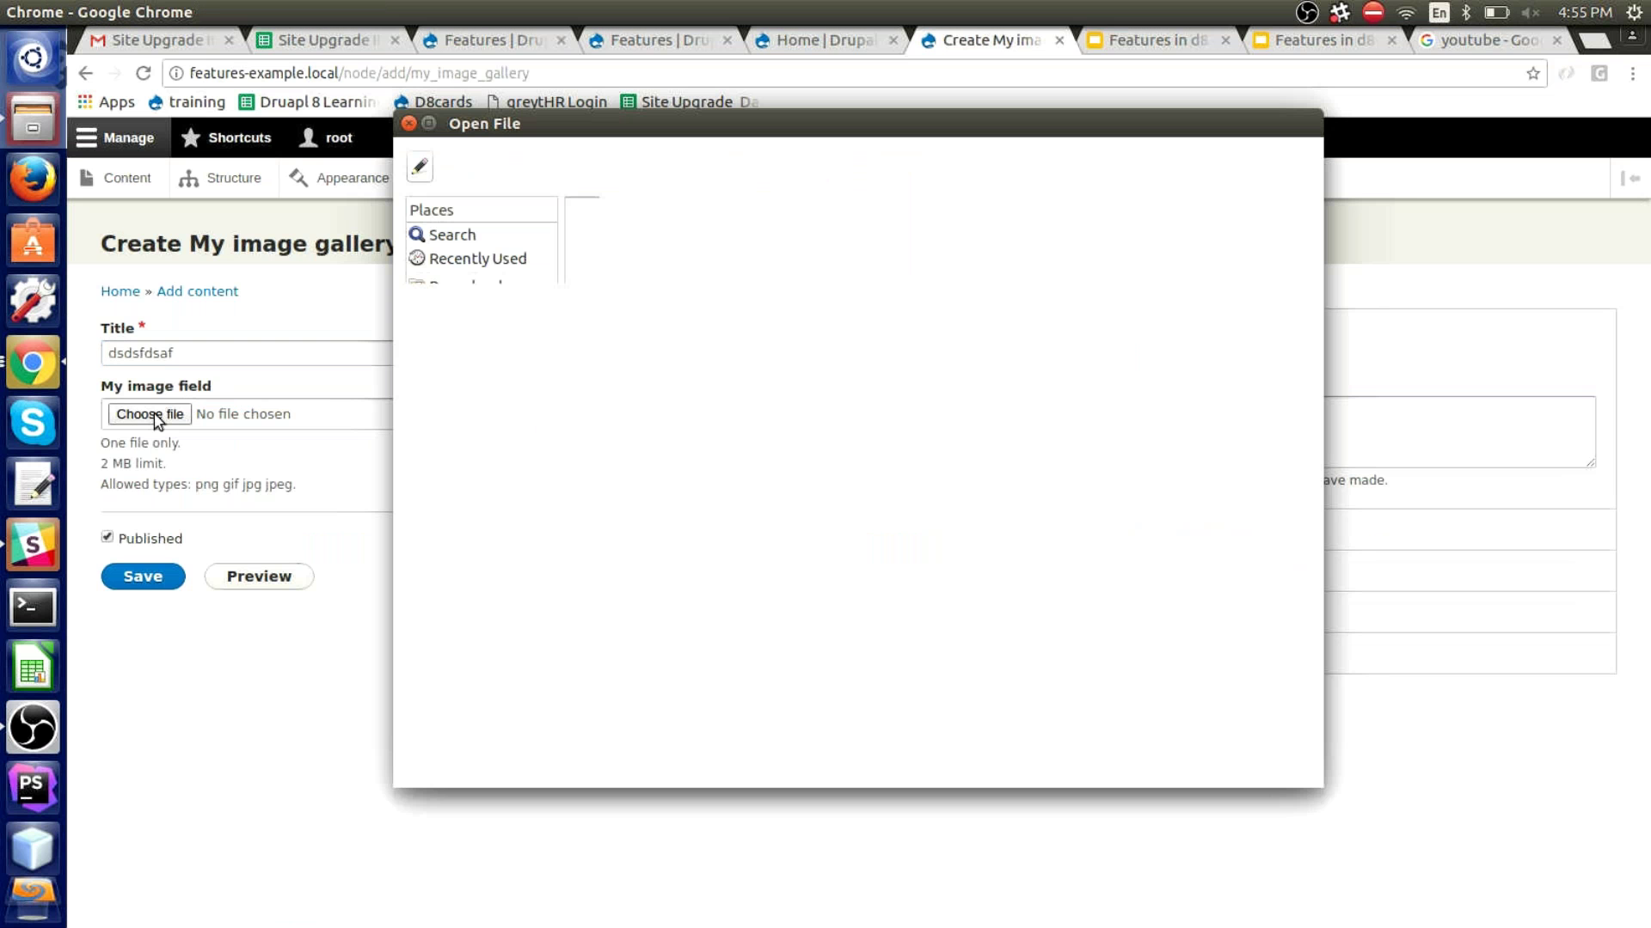
pyautogui.click(1270, 757)
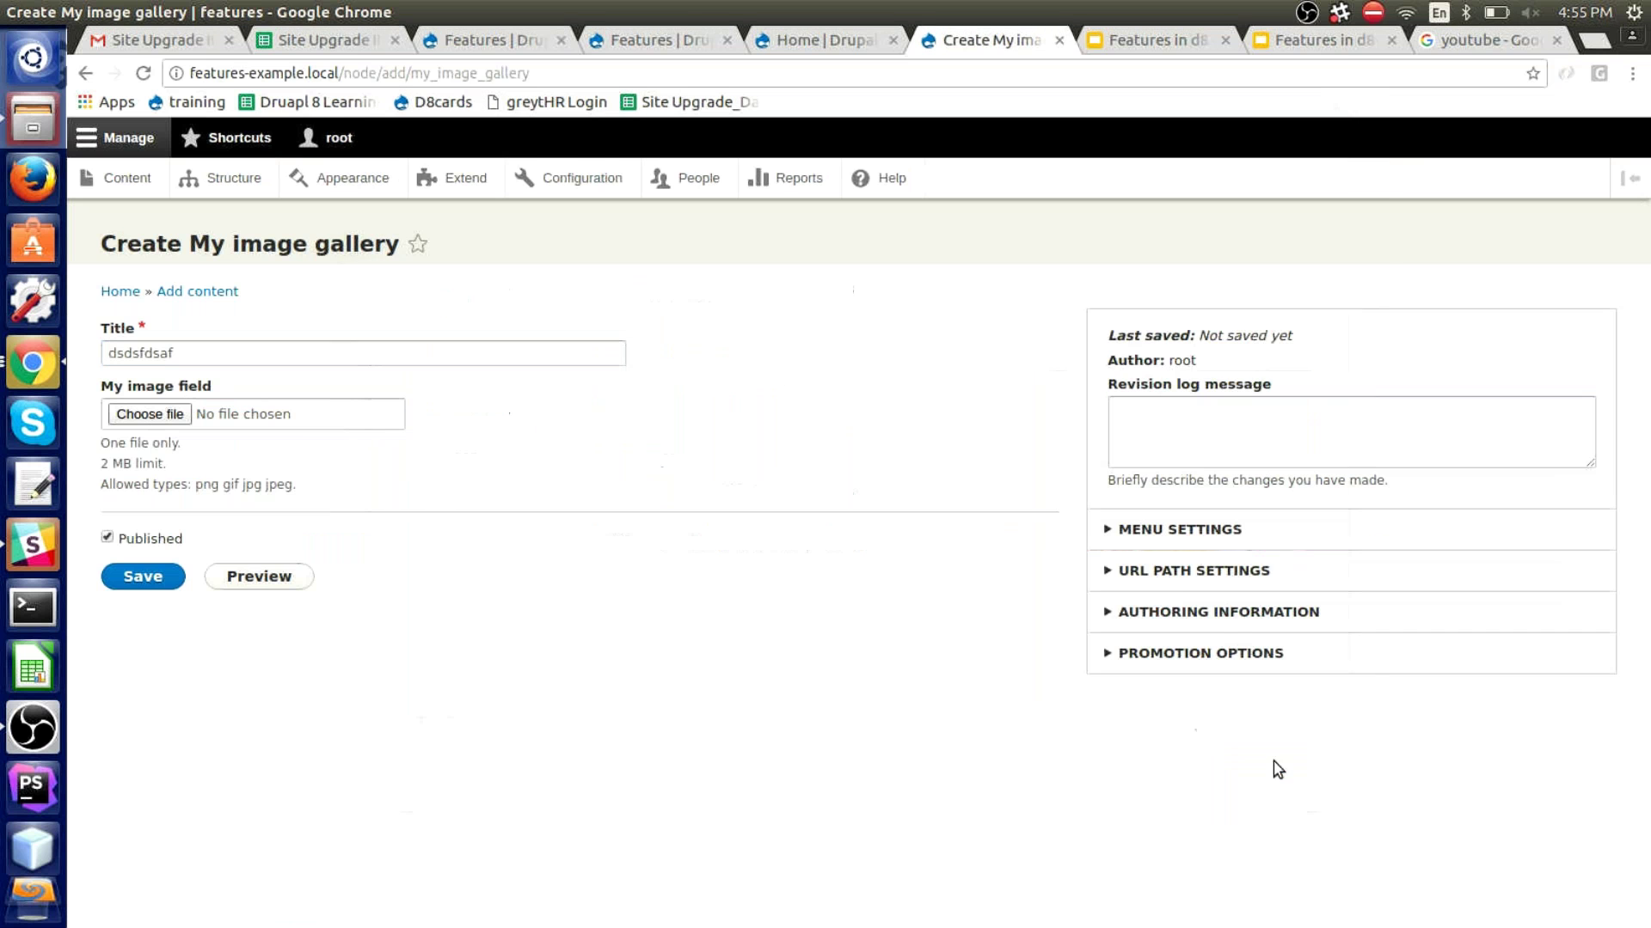
pyautogui.click(133, 595)
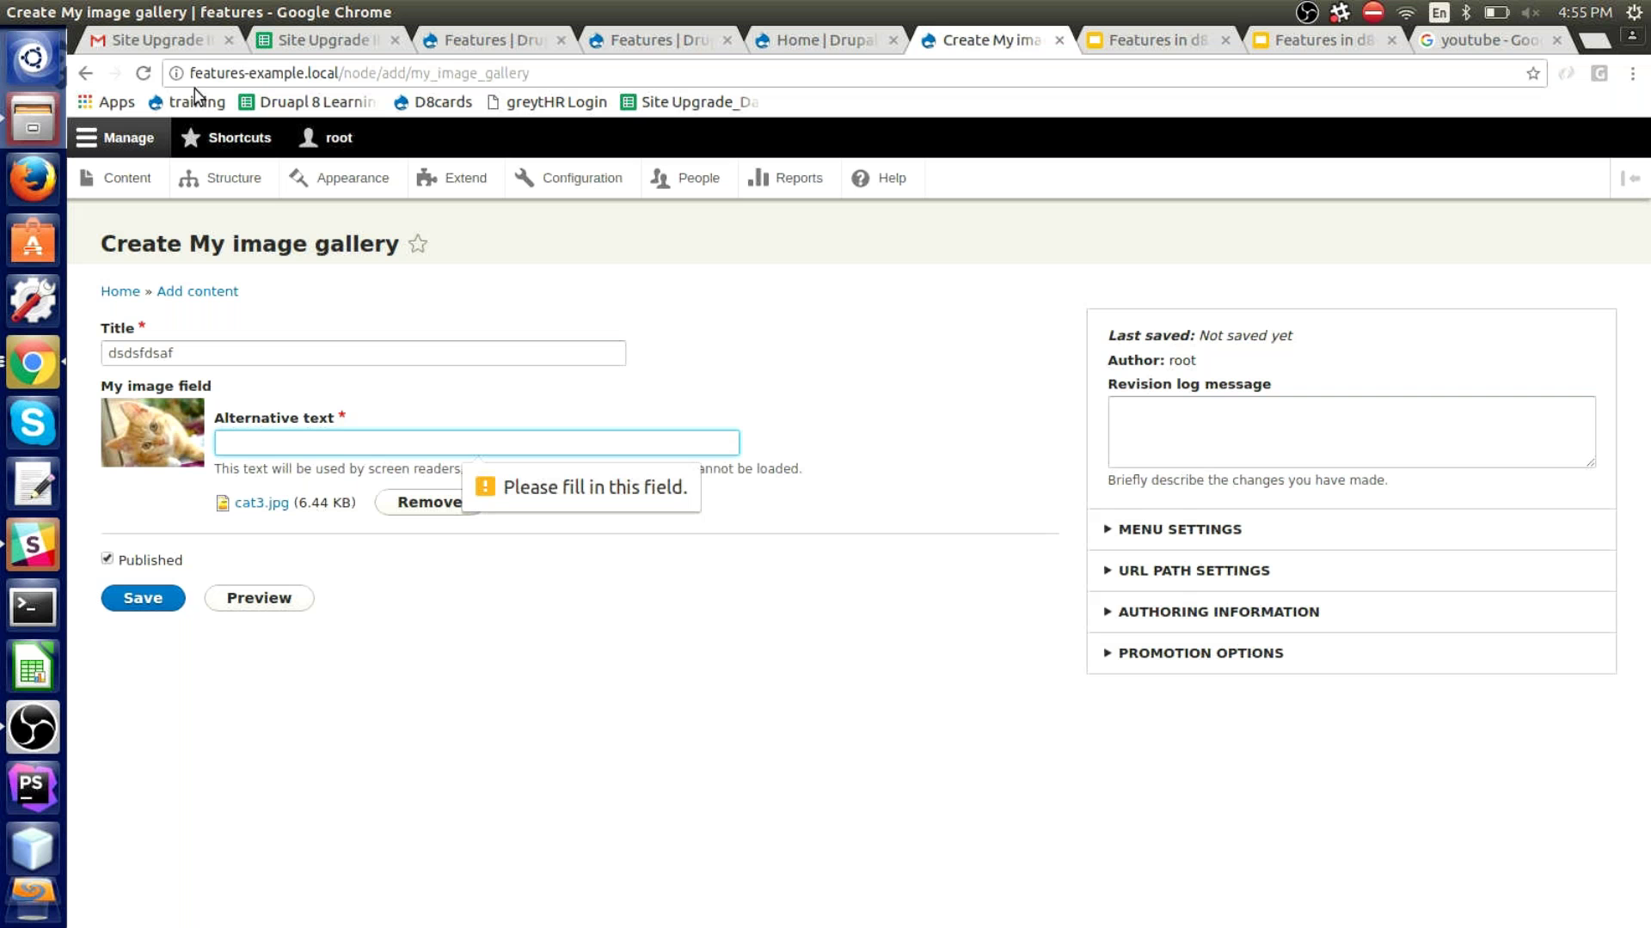
pyautogui.moveTo(193, 75); pyautogui.dragTo(307, 75)
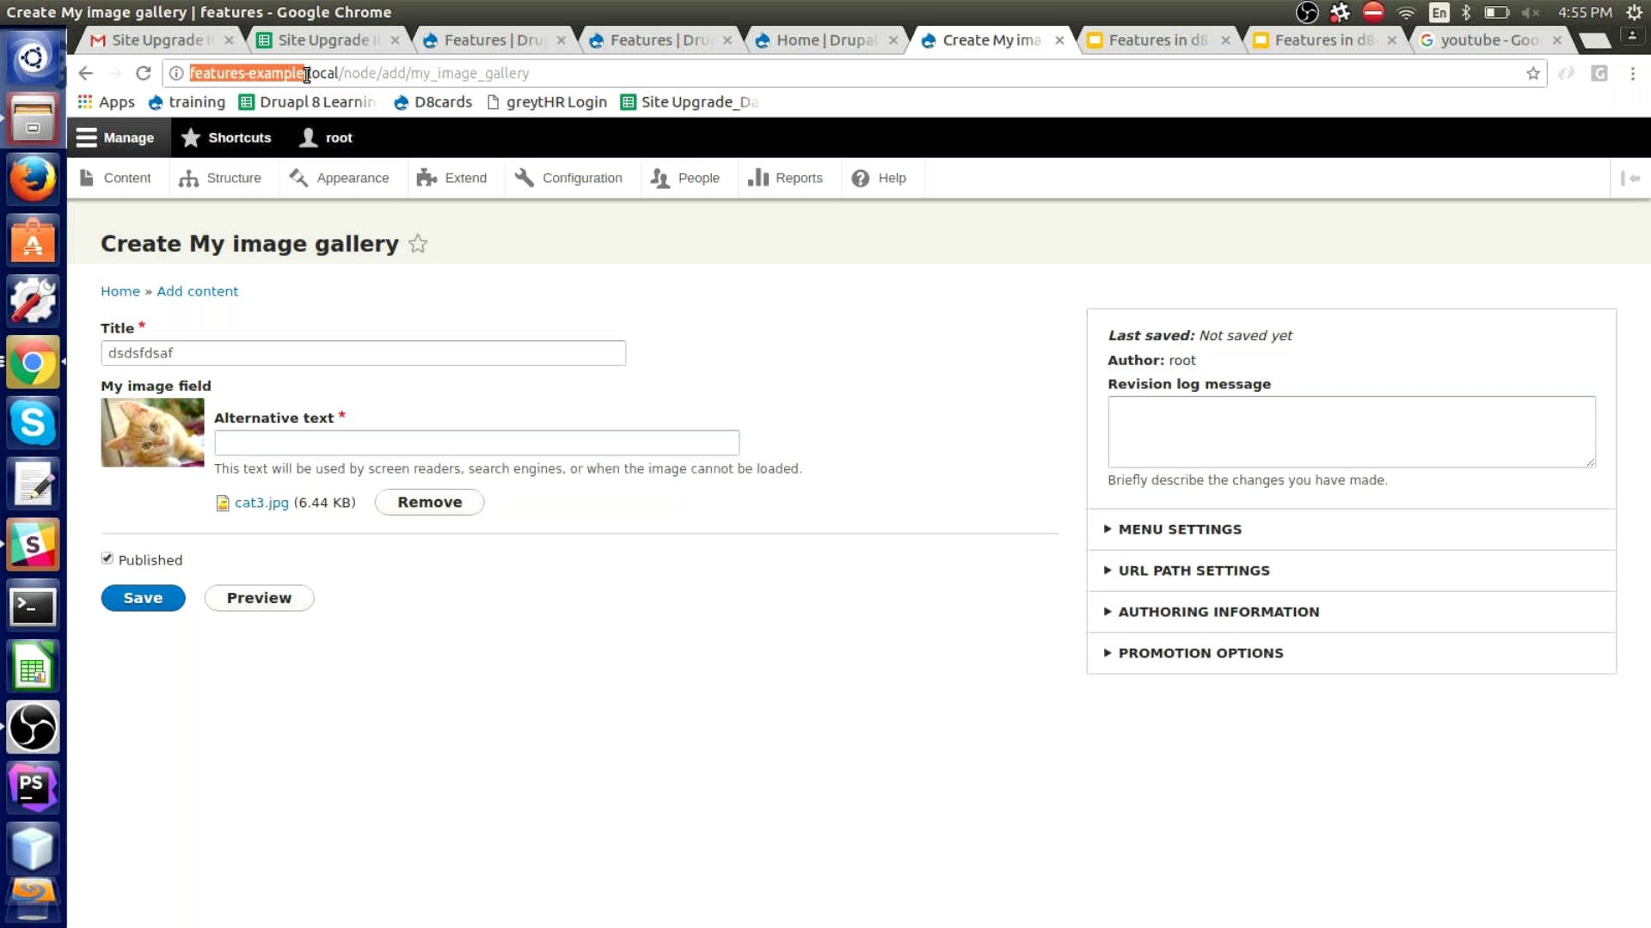
pyautogui.click(17, 129)
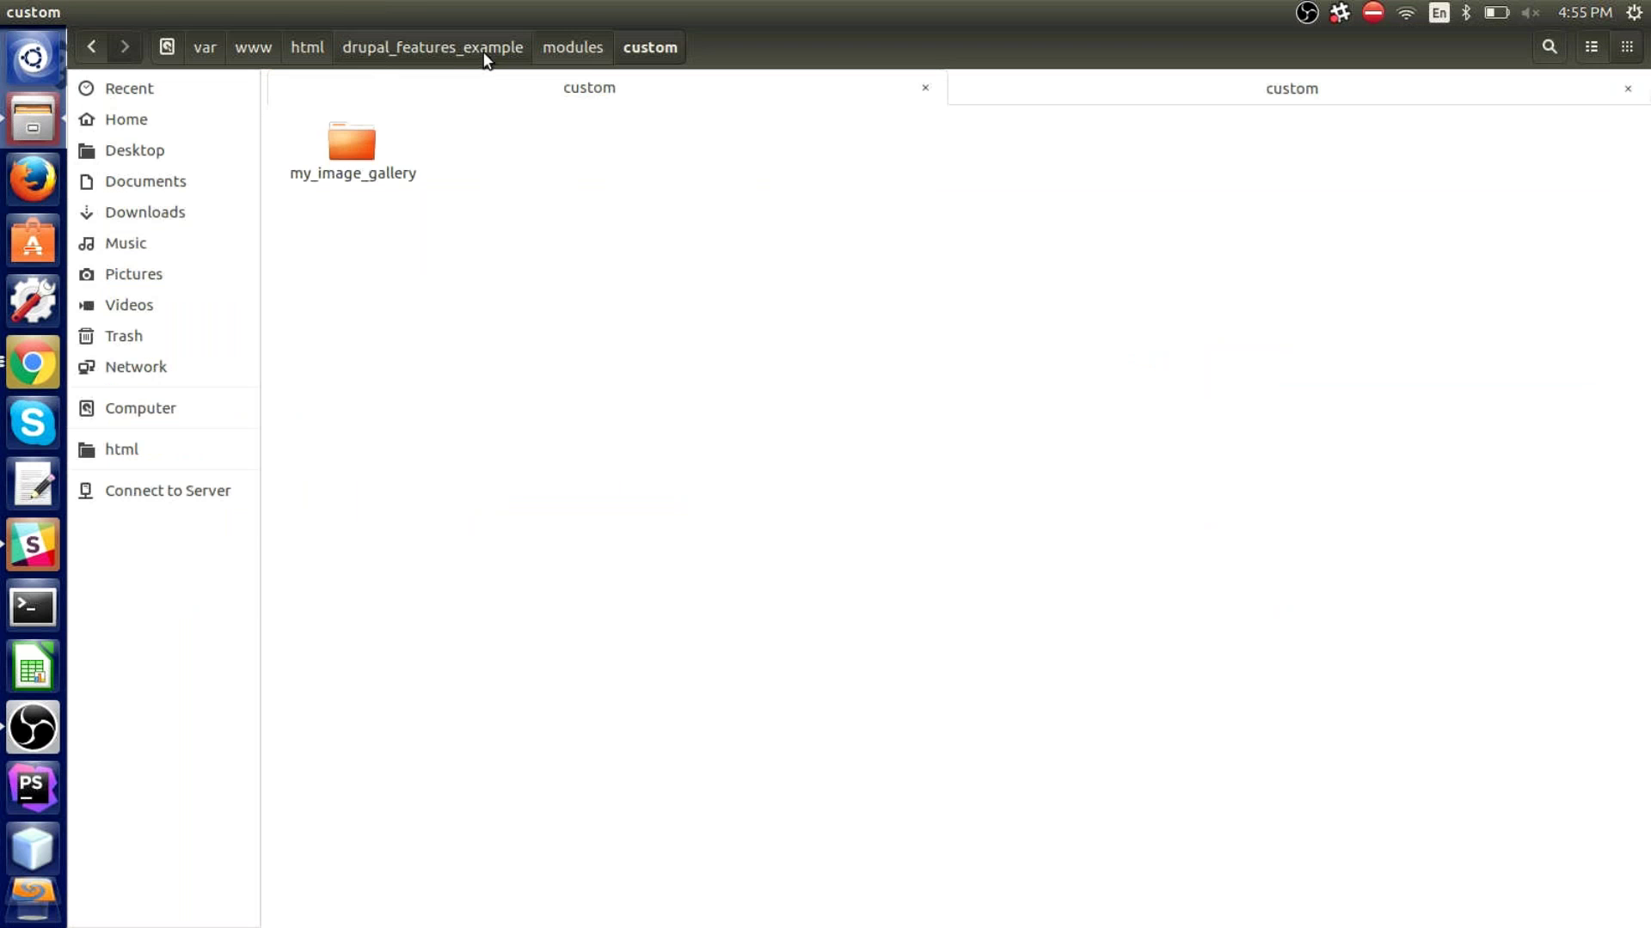
# Open the my_image_gallery folder in the second site's custom modules directory
pyautogui.click(1230, 85)
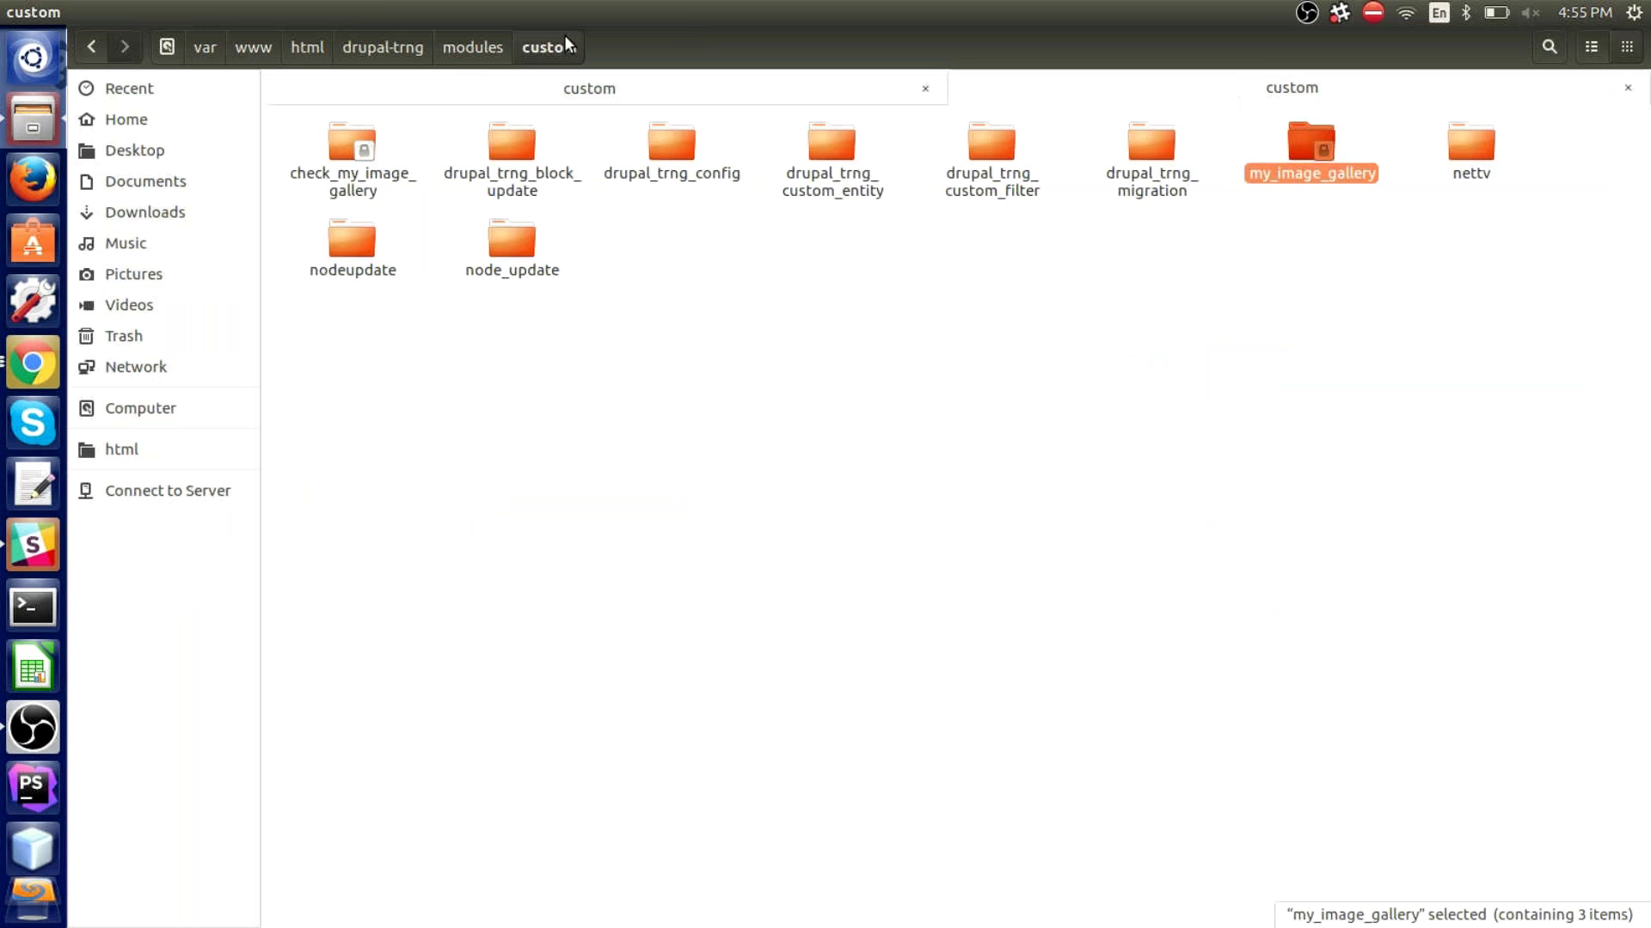
pyautogui.click(478, 82)
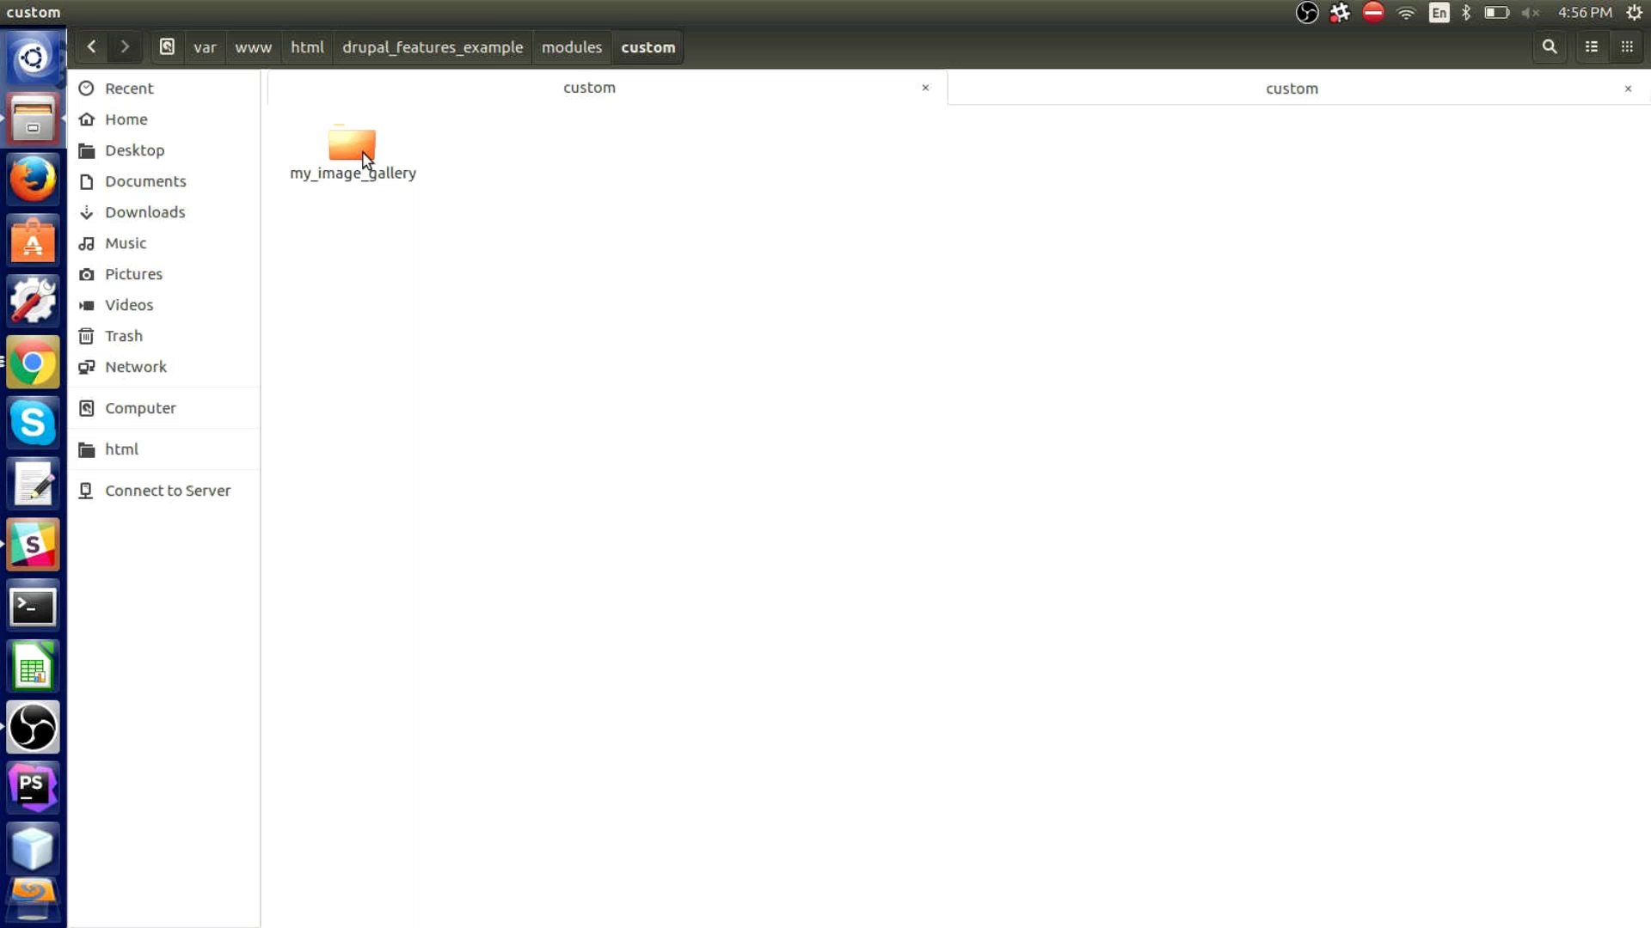
pyautogui.moveTo(365, 160)
pyautogui.mouseDown()
pyautogui.moveTo(455, 159)
pyautogui.moveTo(371, 160)
pyautogui.mouseUp()
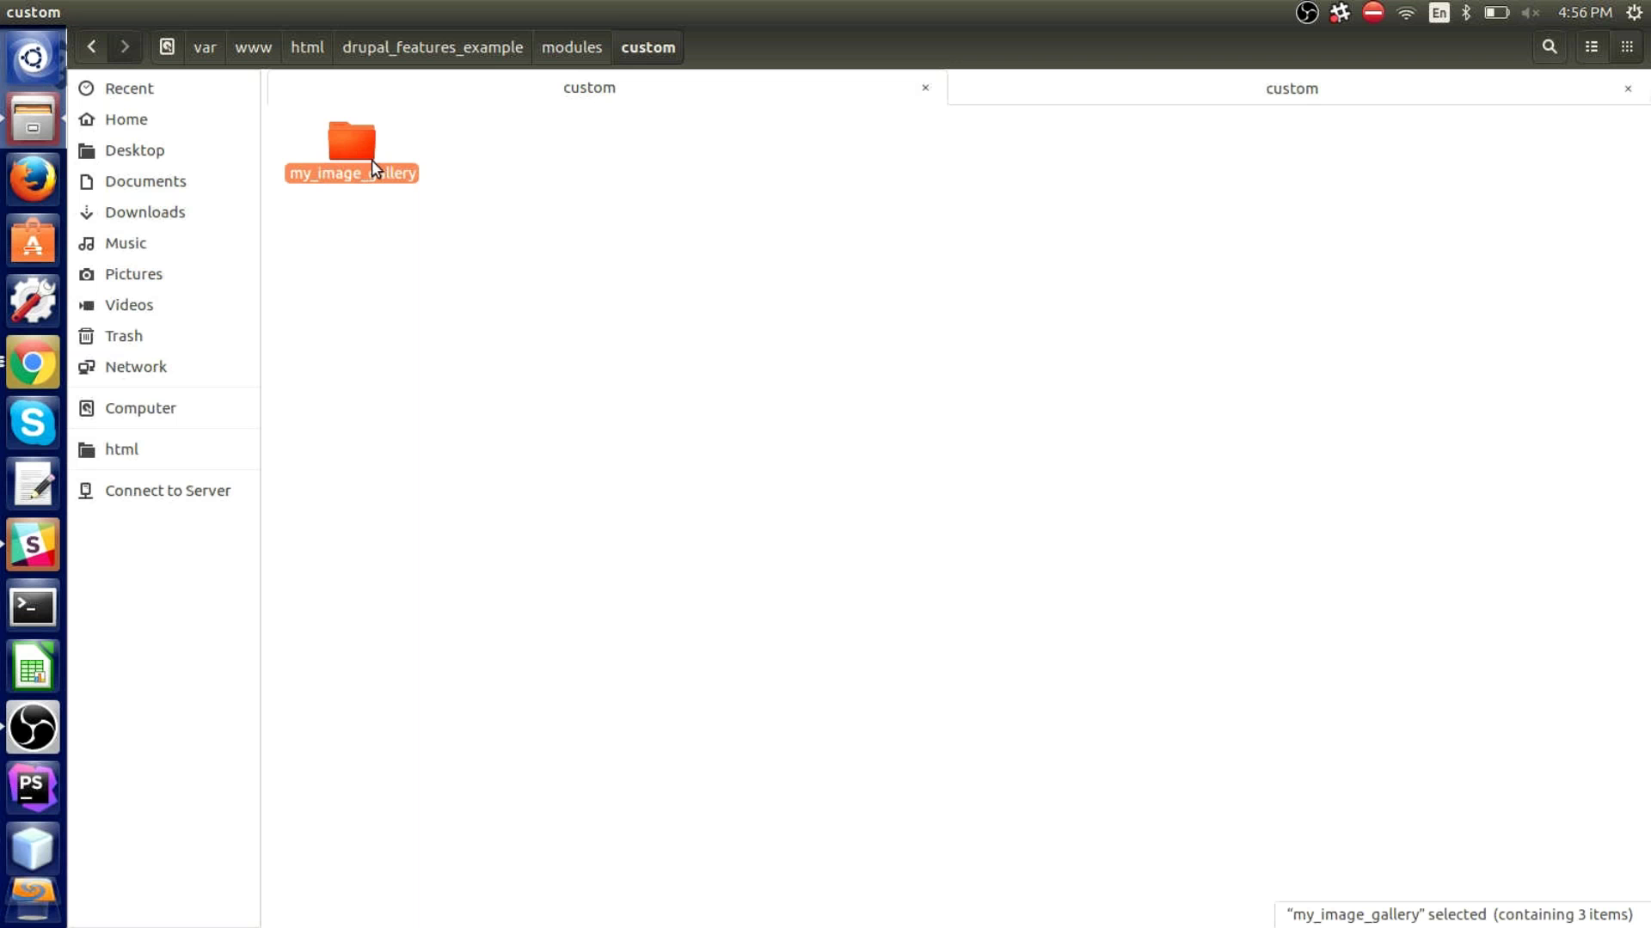
pyautogui.doubleClick(371, 160)
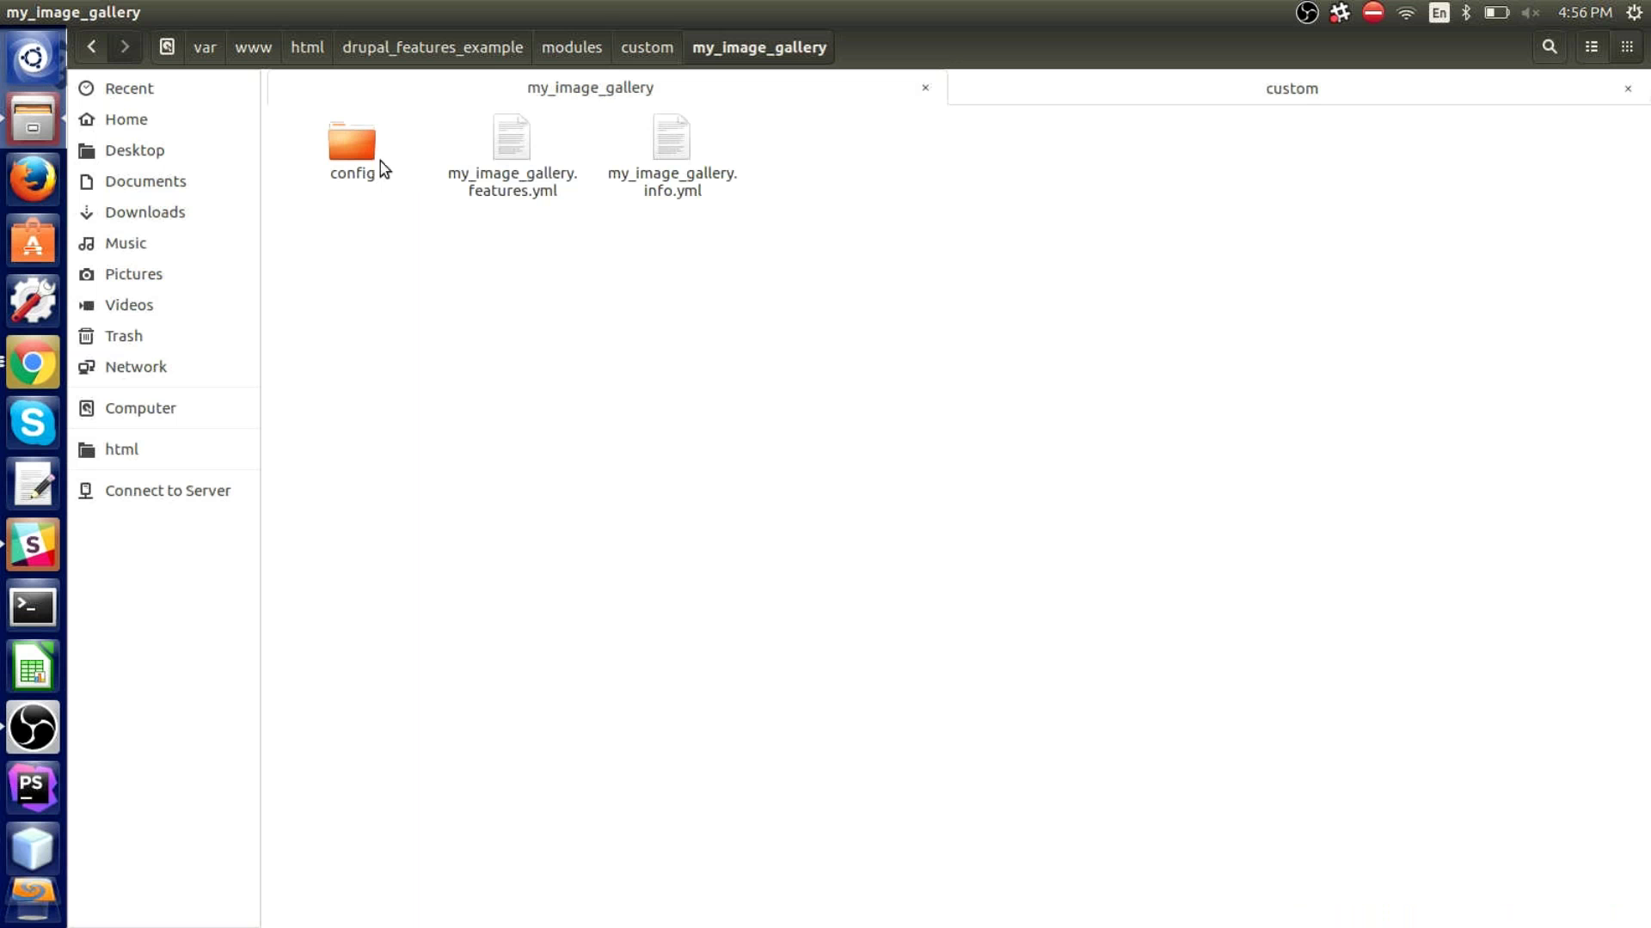
# Read my_image_gallery.features.yml ('required: true'), close it and return to Chrome
pyautogui.click(495, 187)
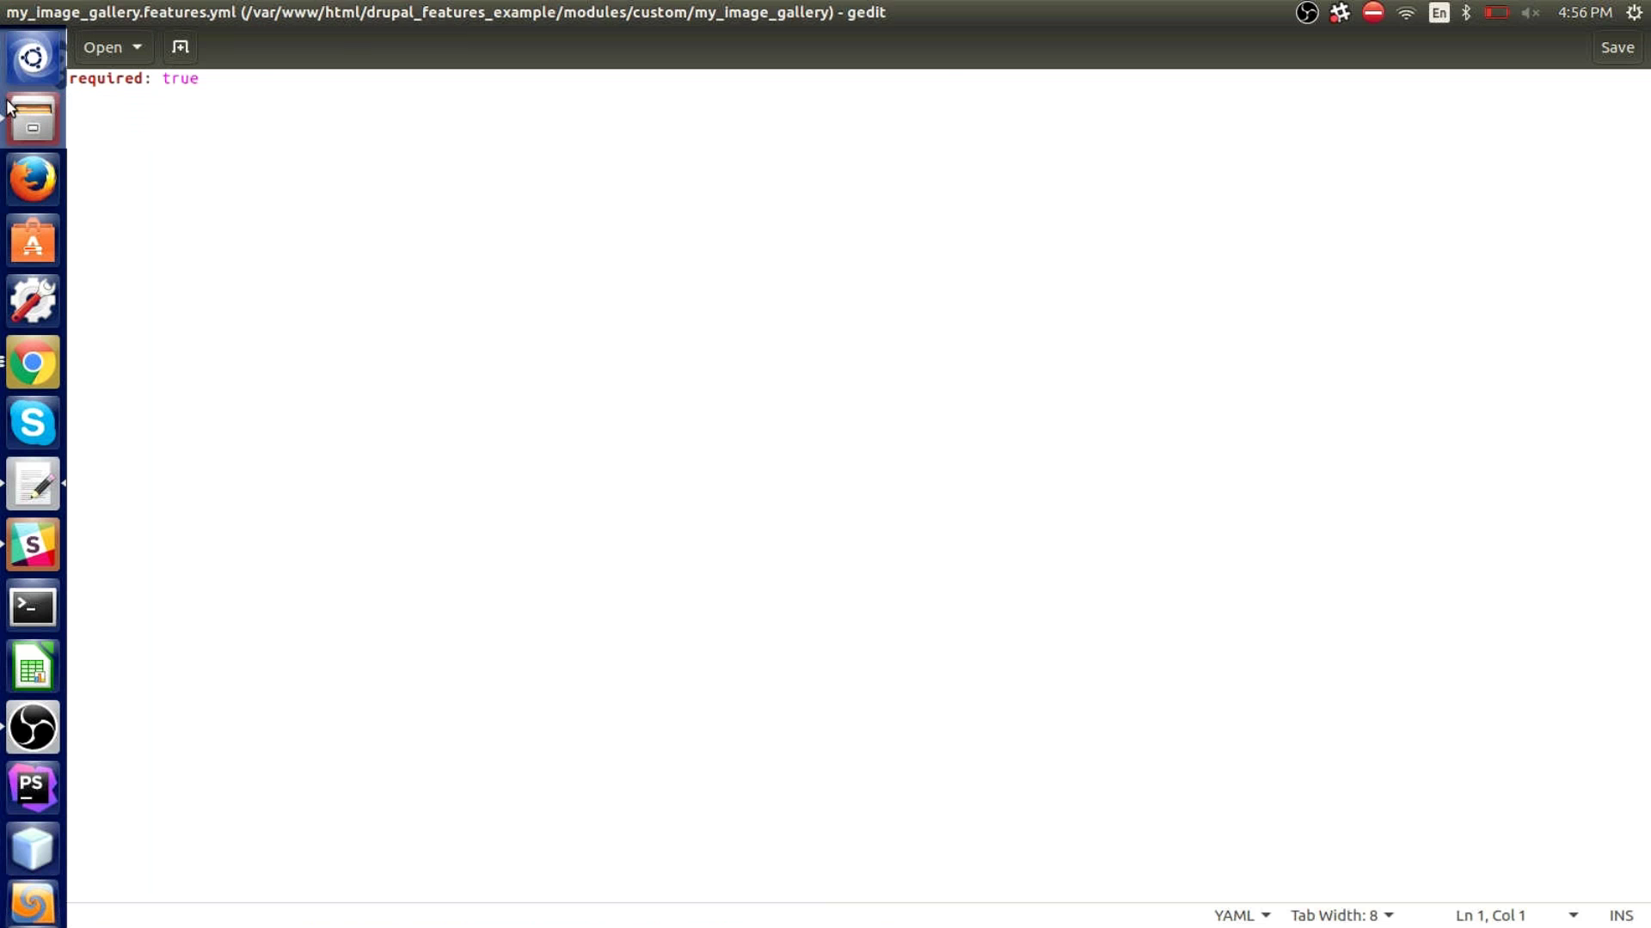
pyautogui.click(12, 12)
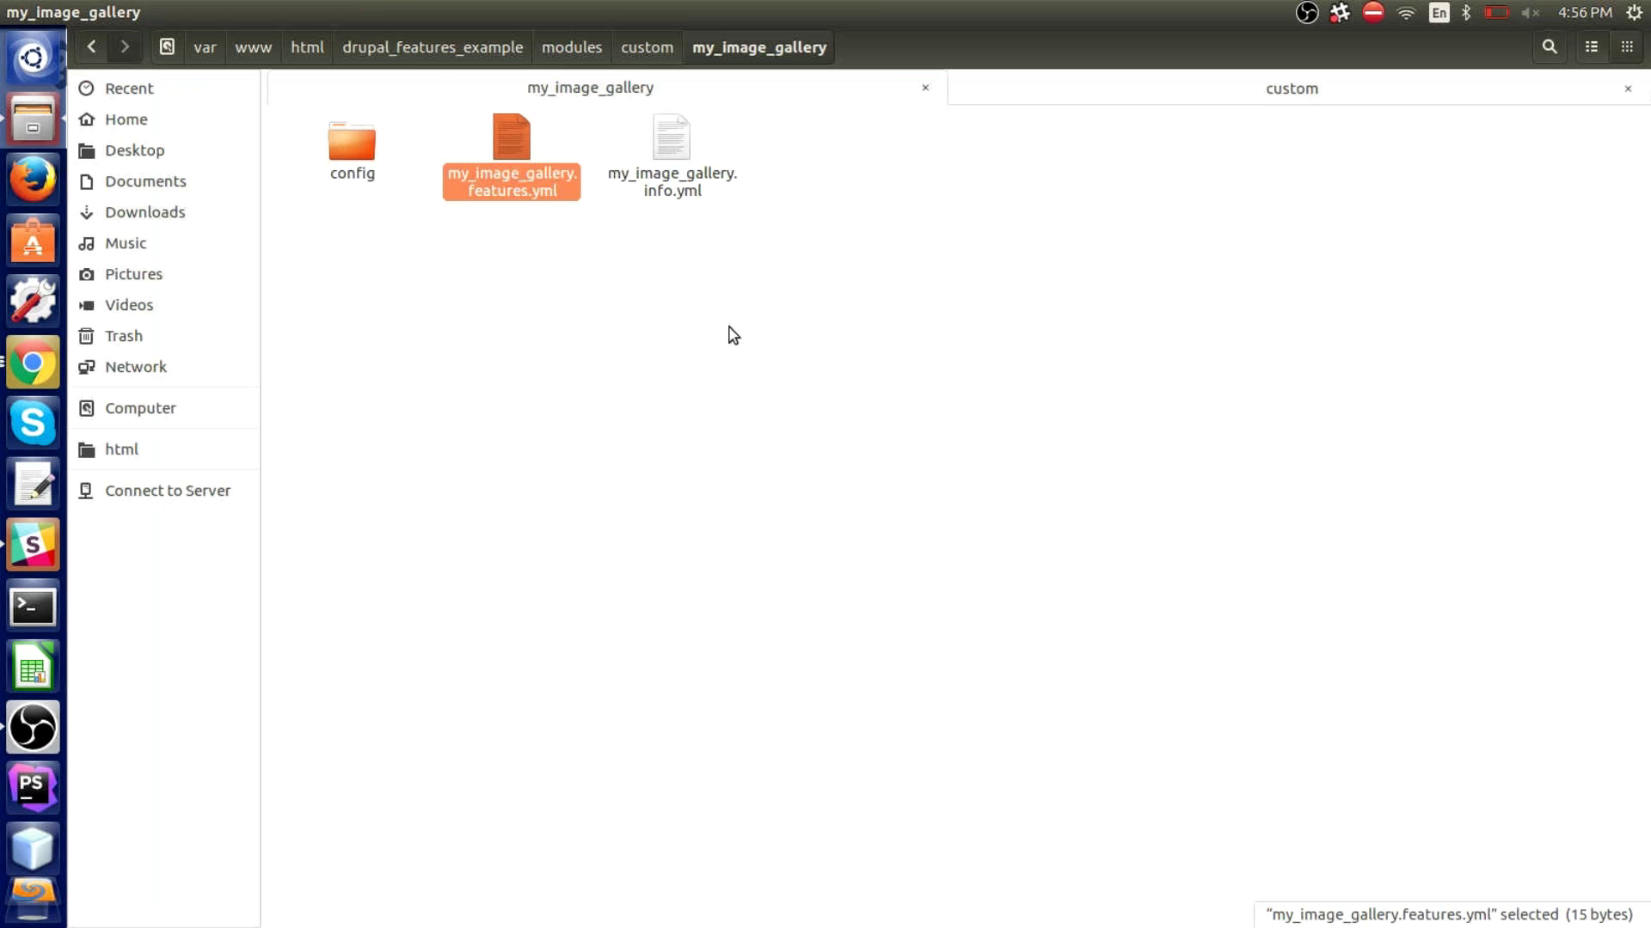
pyautogui.hotkey('alt', 'Tab')
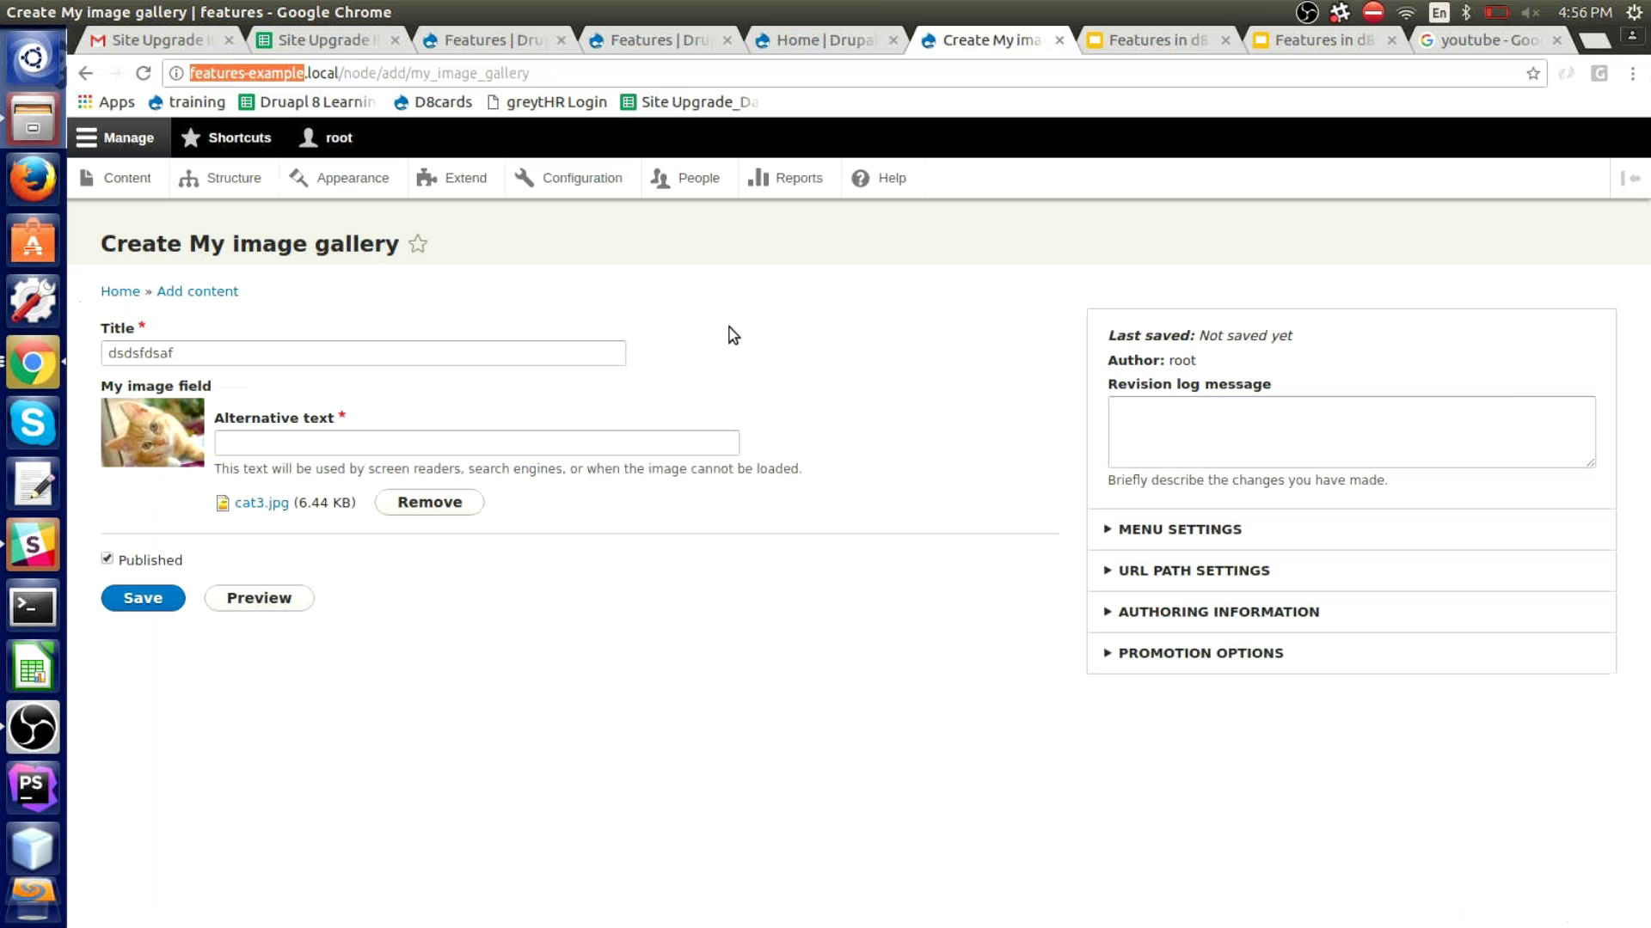
# On the drupal_trng site's Configure Bundles page, choose --New-- in the Bundle select
pyautogui.click(671, 45)
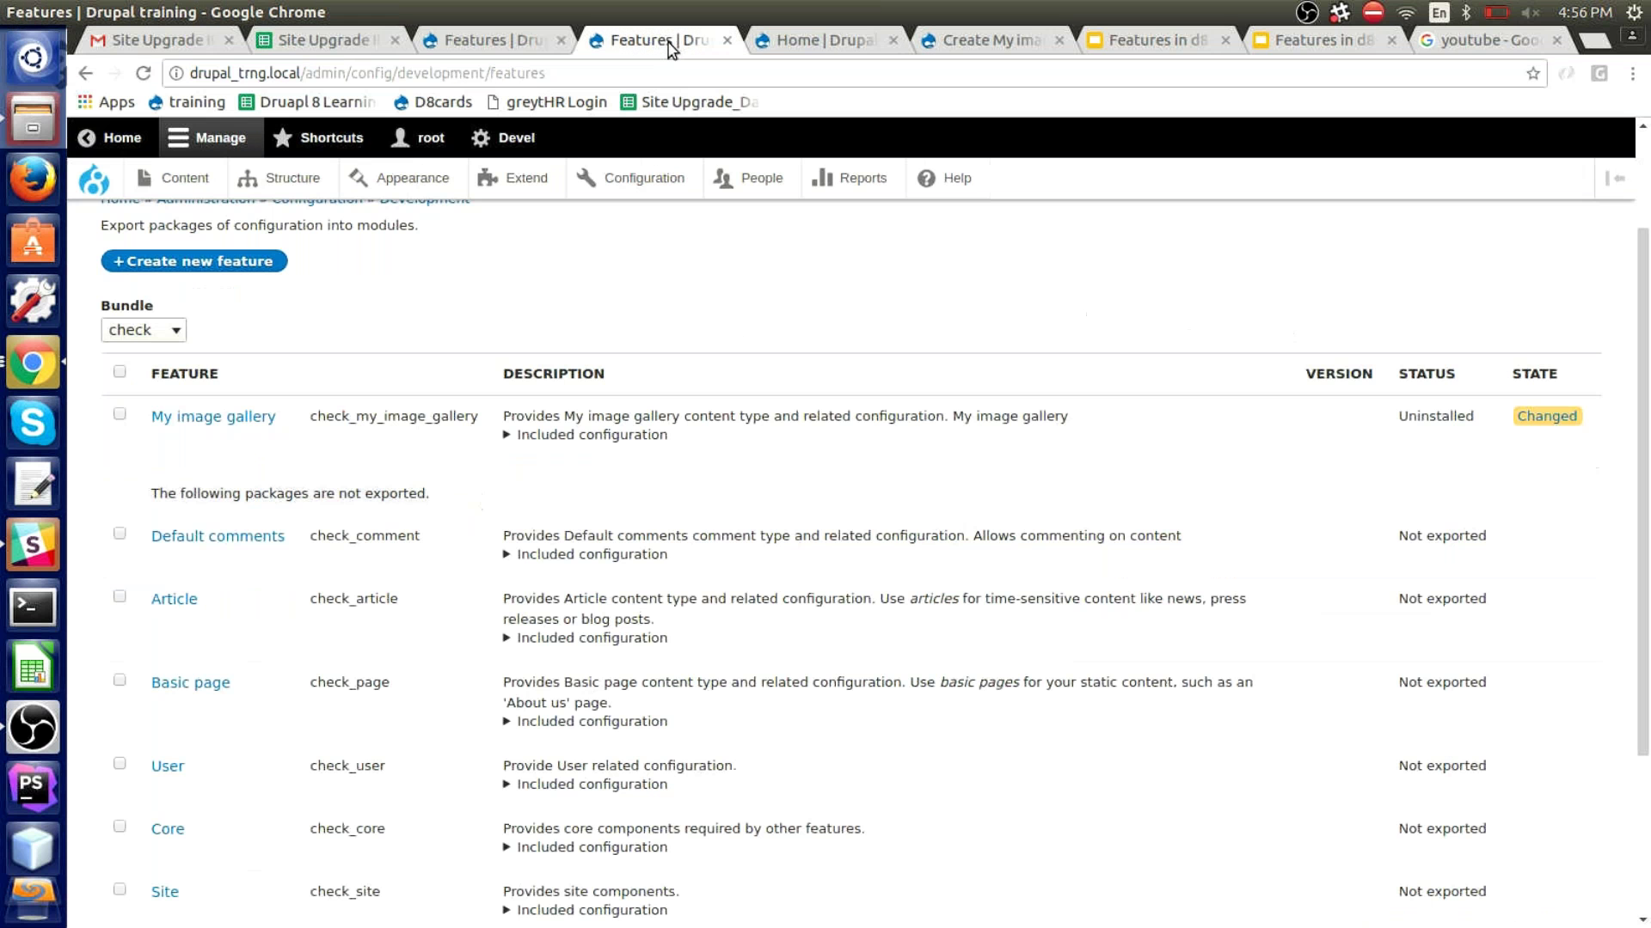
pyautogui.click(522, 45)
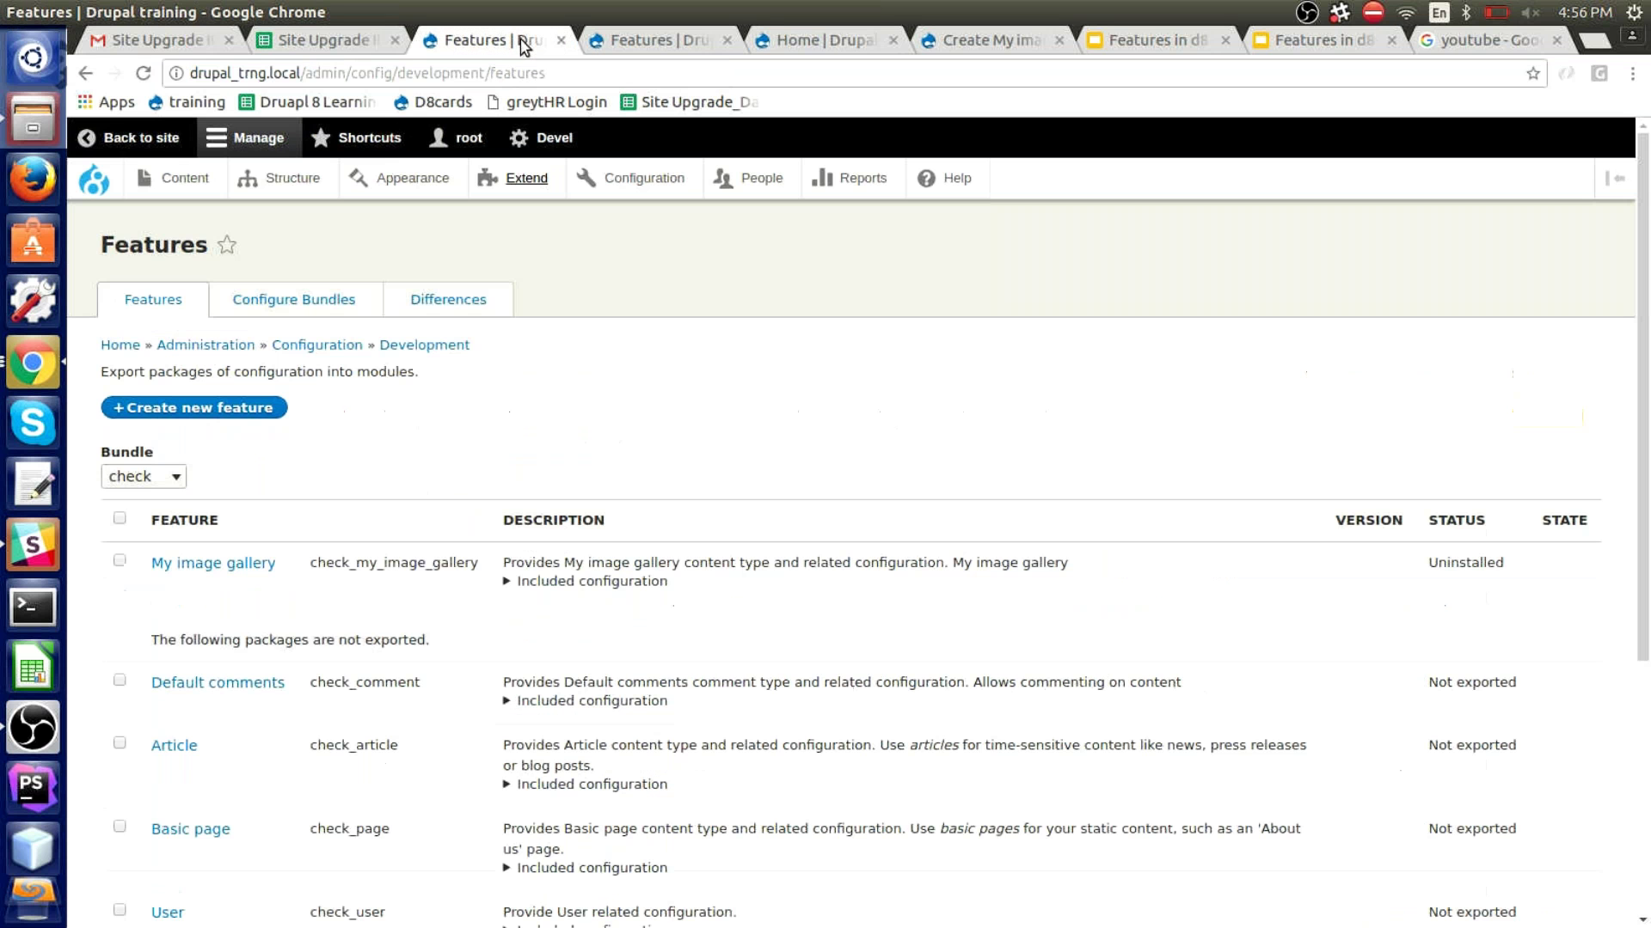
pyautogui.click(308, 312)
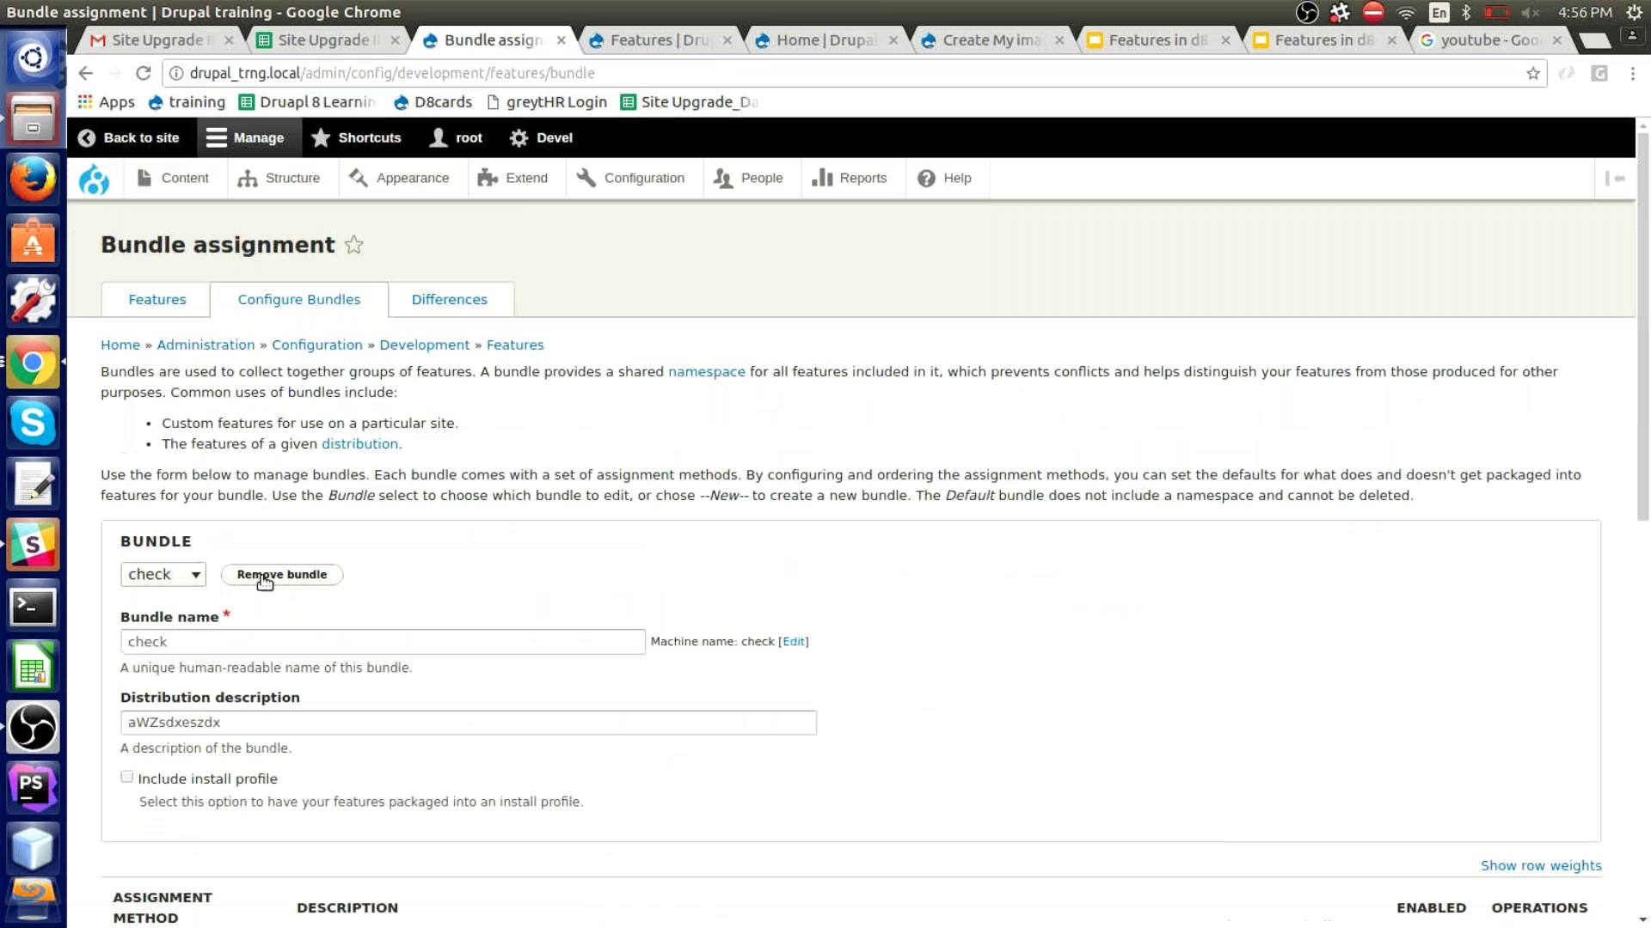
pyautogui.click(184, 582)
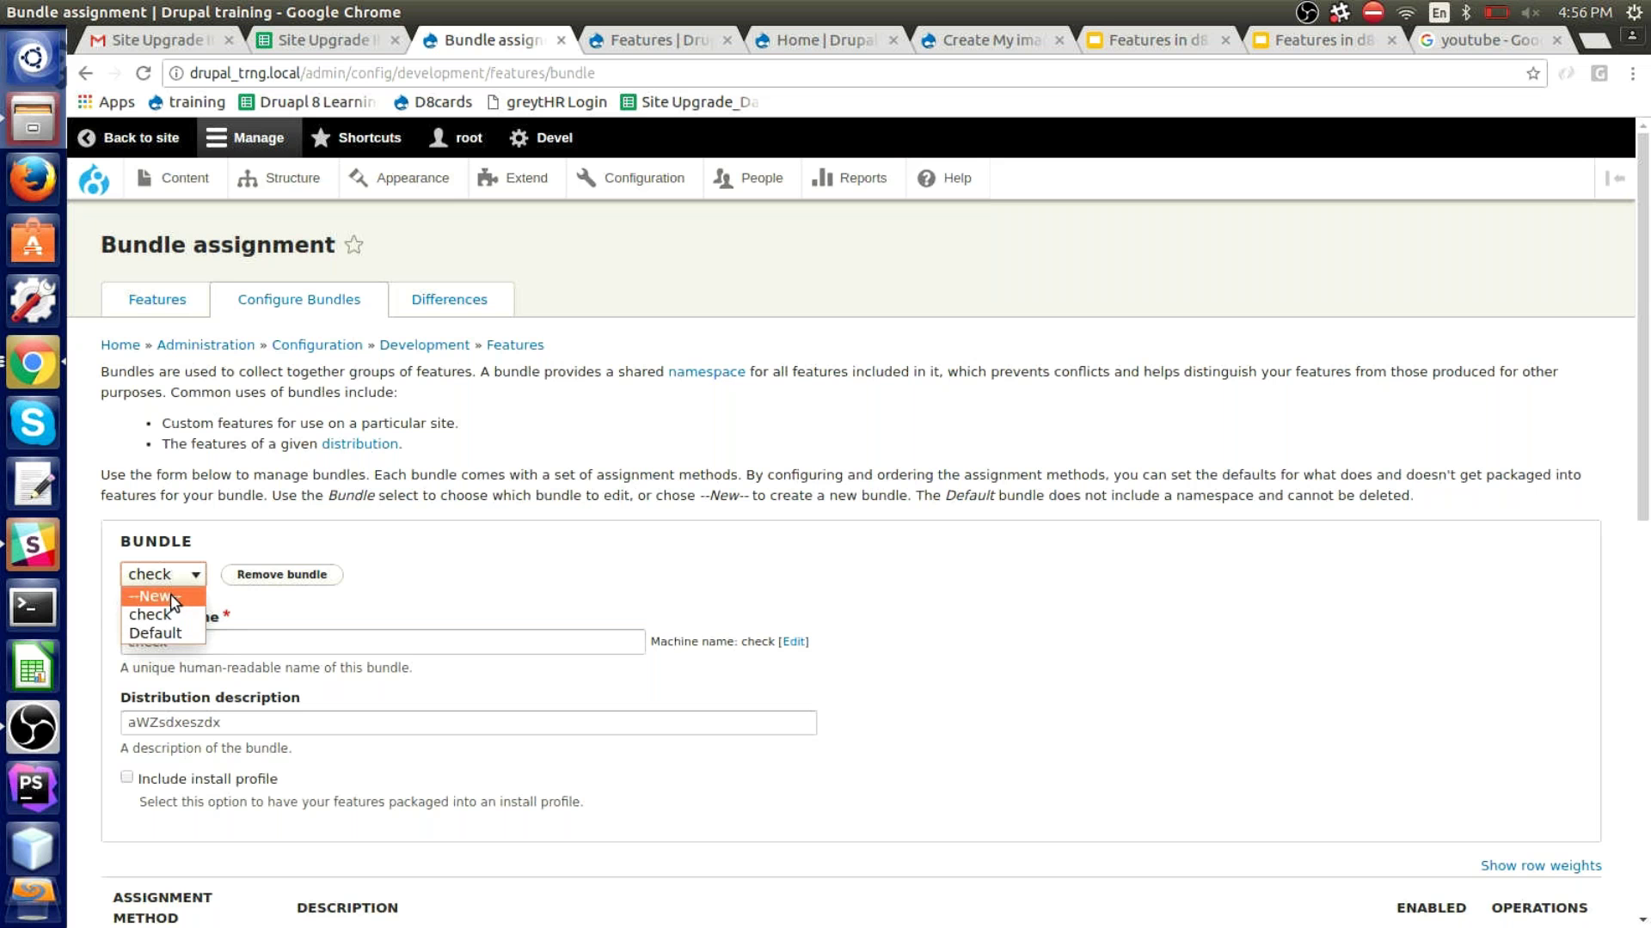
pyautogui.click(174, 597)
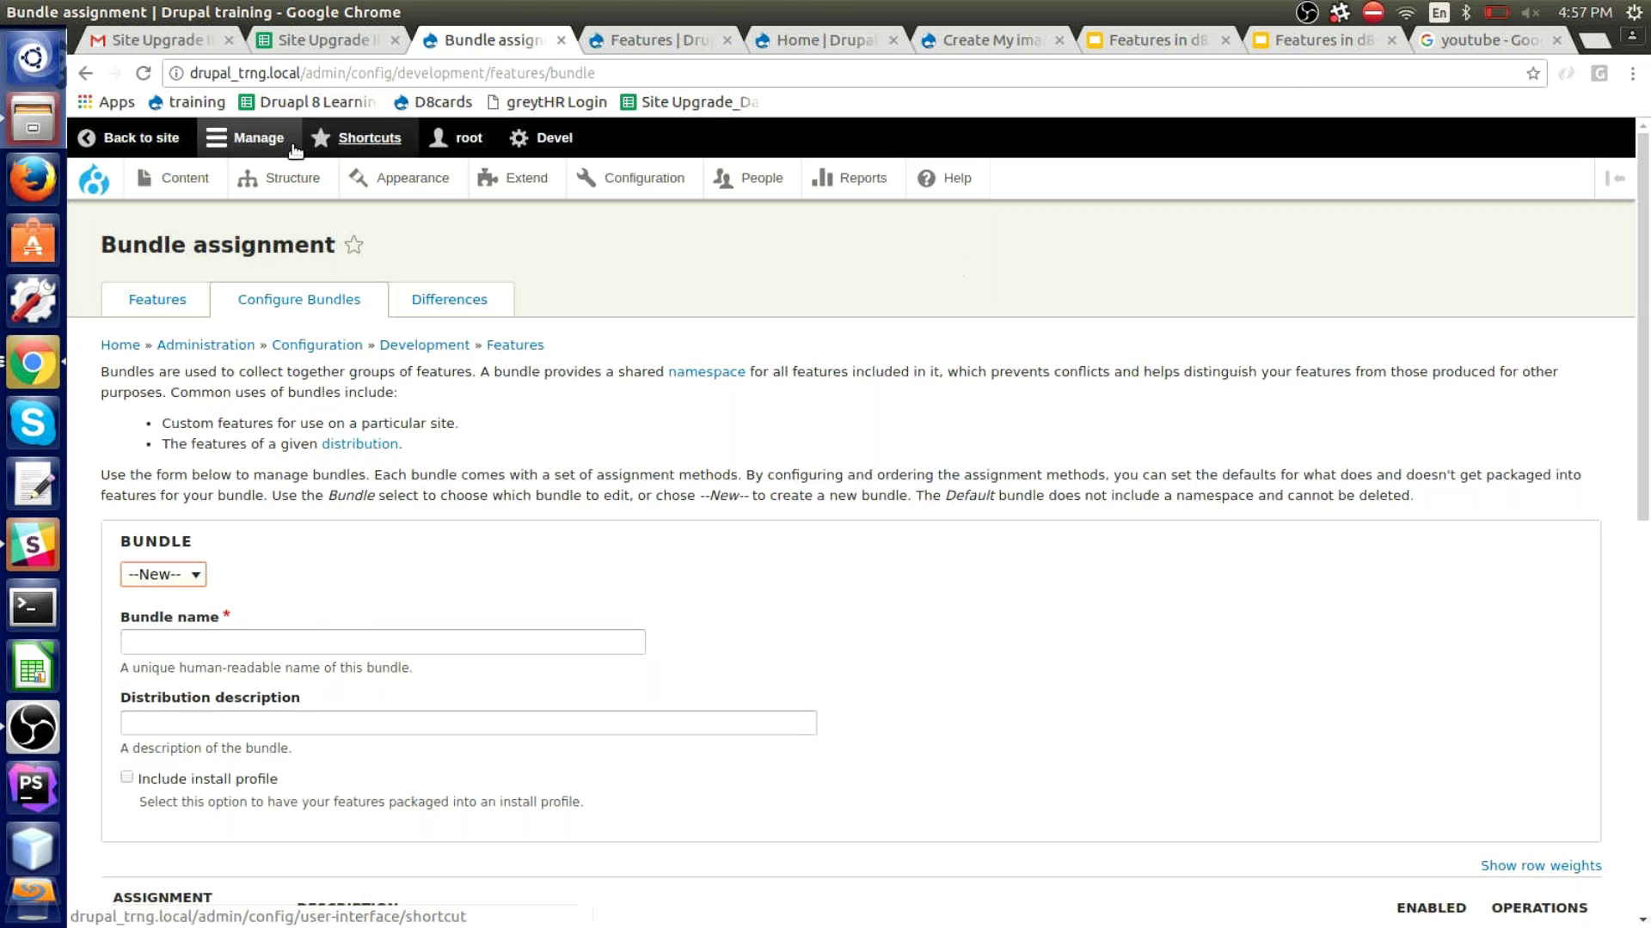
pyautogui.click(26, 126)
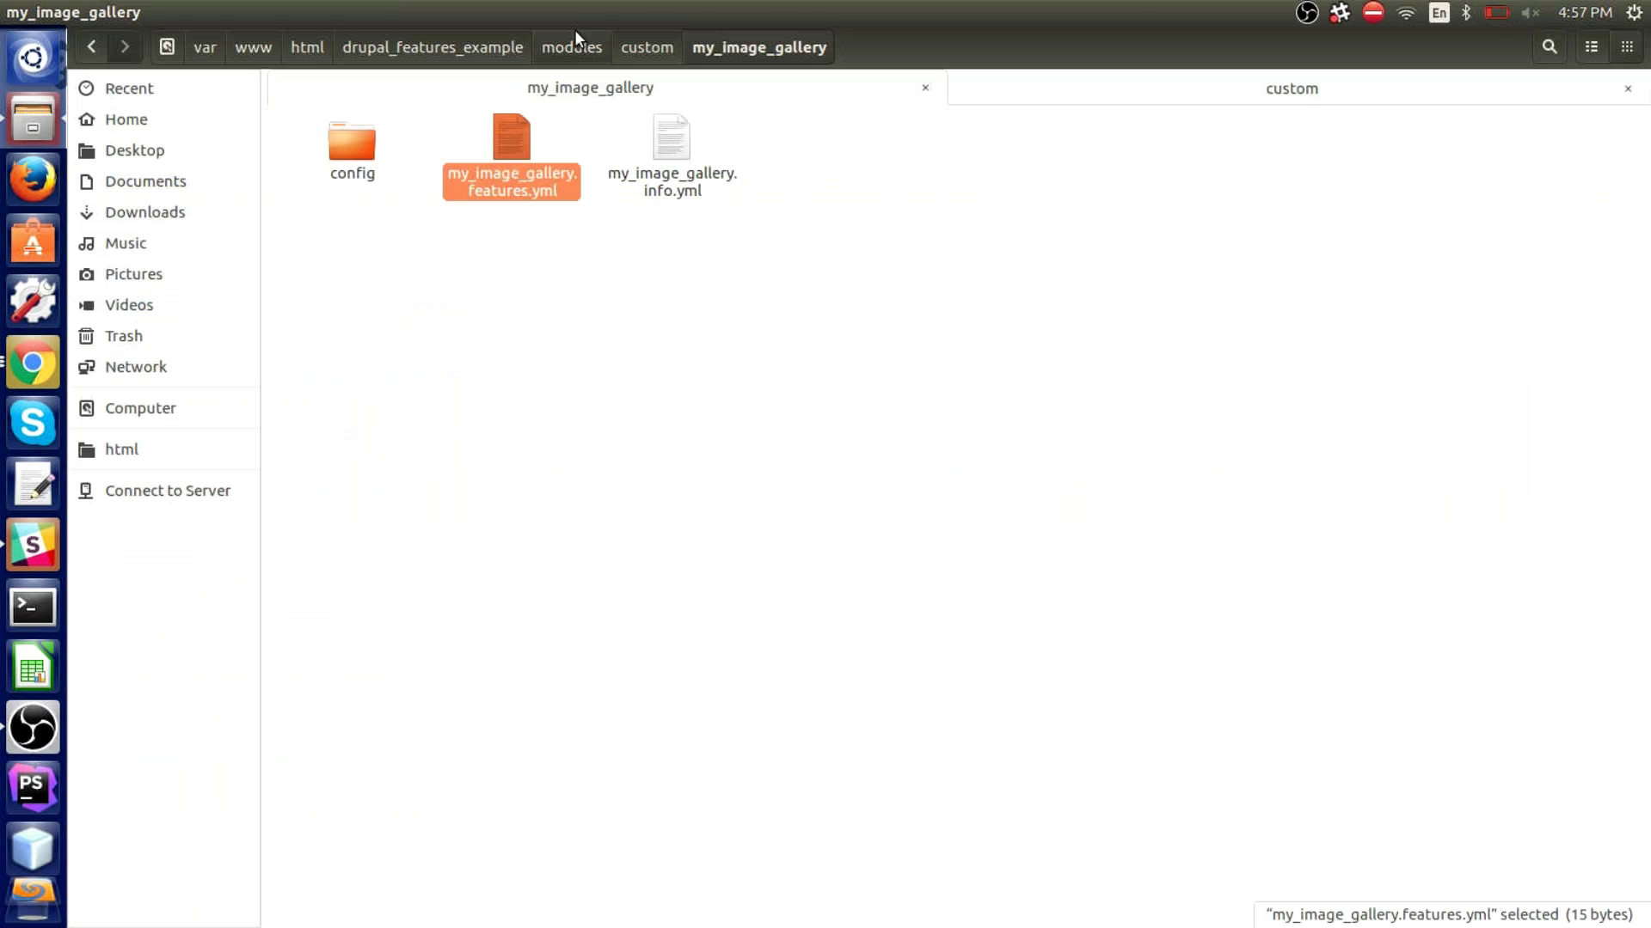
# Open check_my_image_gallery.features.yml from modules/custom/check_my_image_gallery in gedit
pyautogui.click(1192, 105)
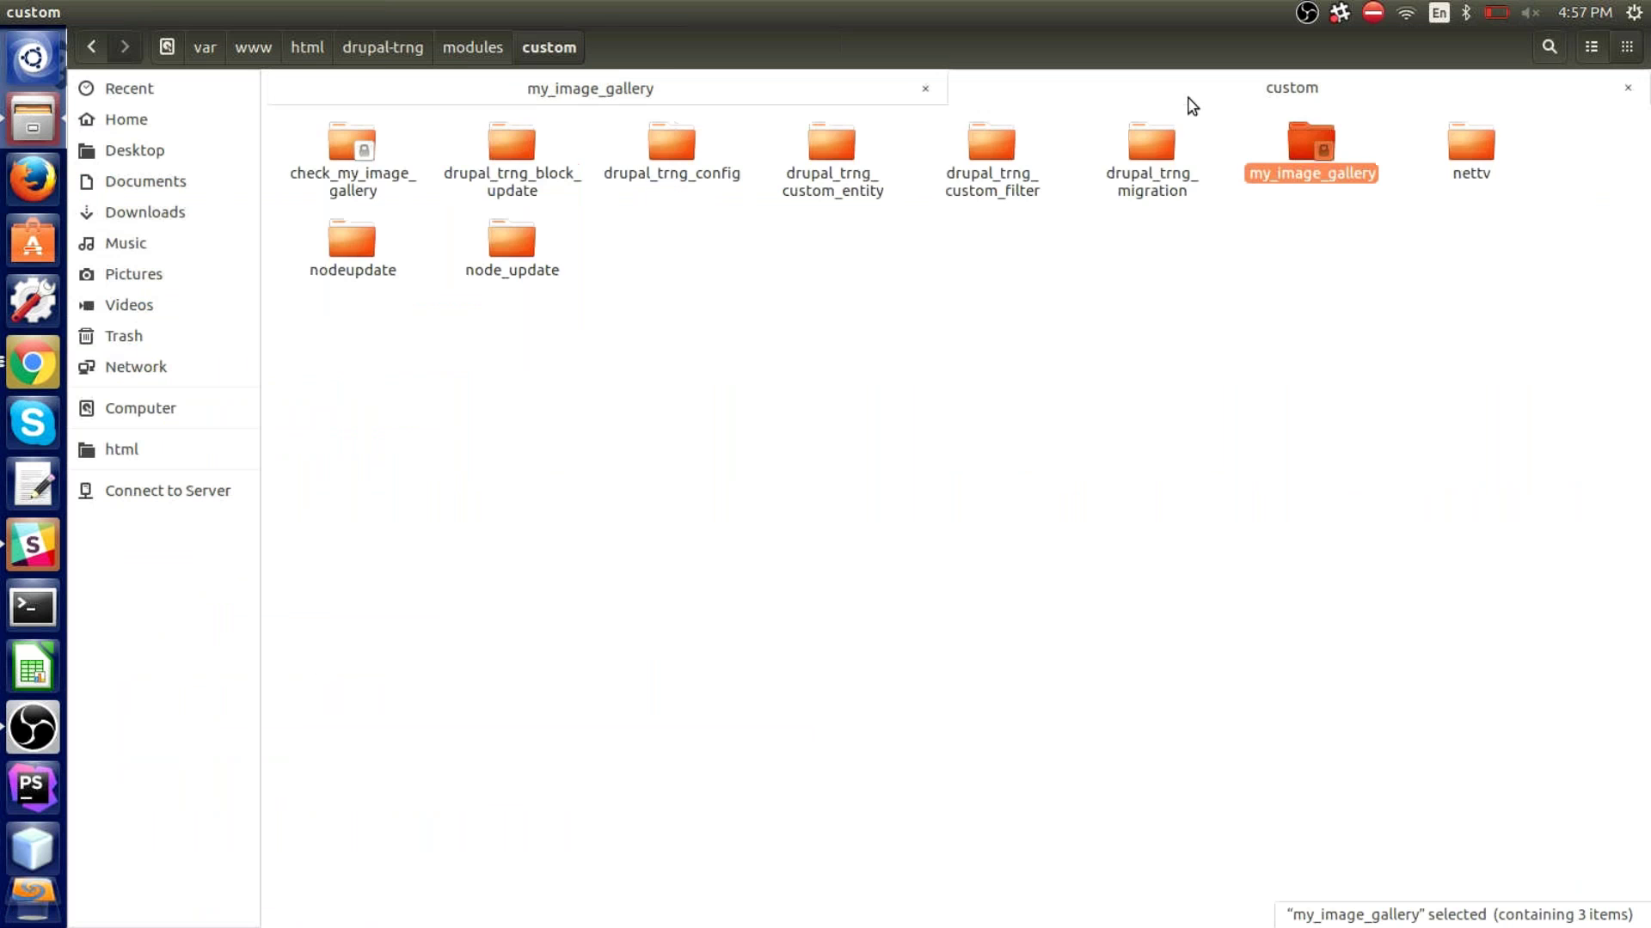
pyautogui.click(485, 45)
pyautogui.click(528, 46)
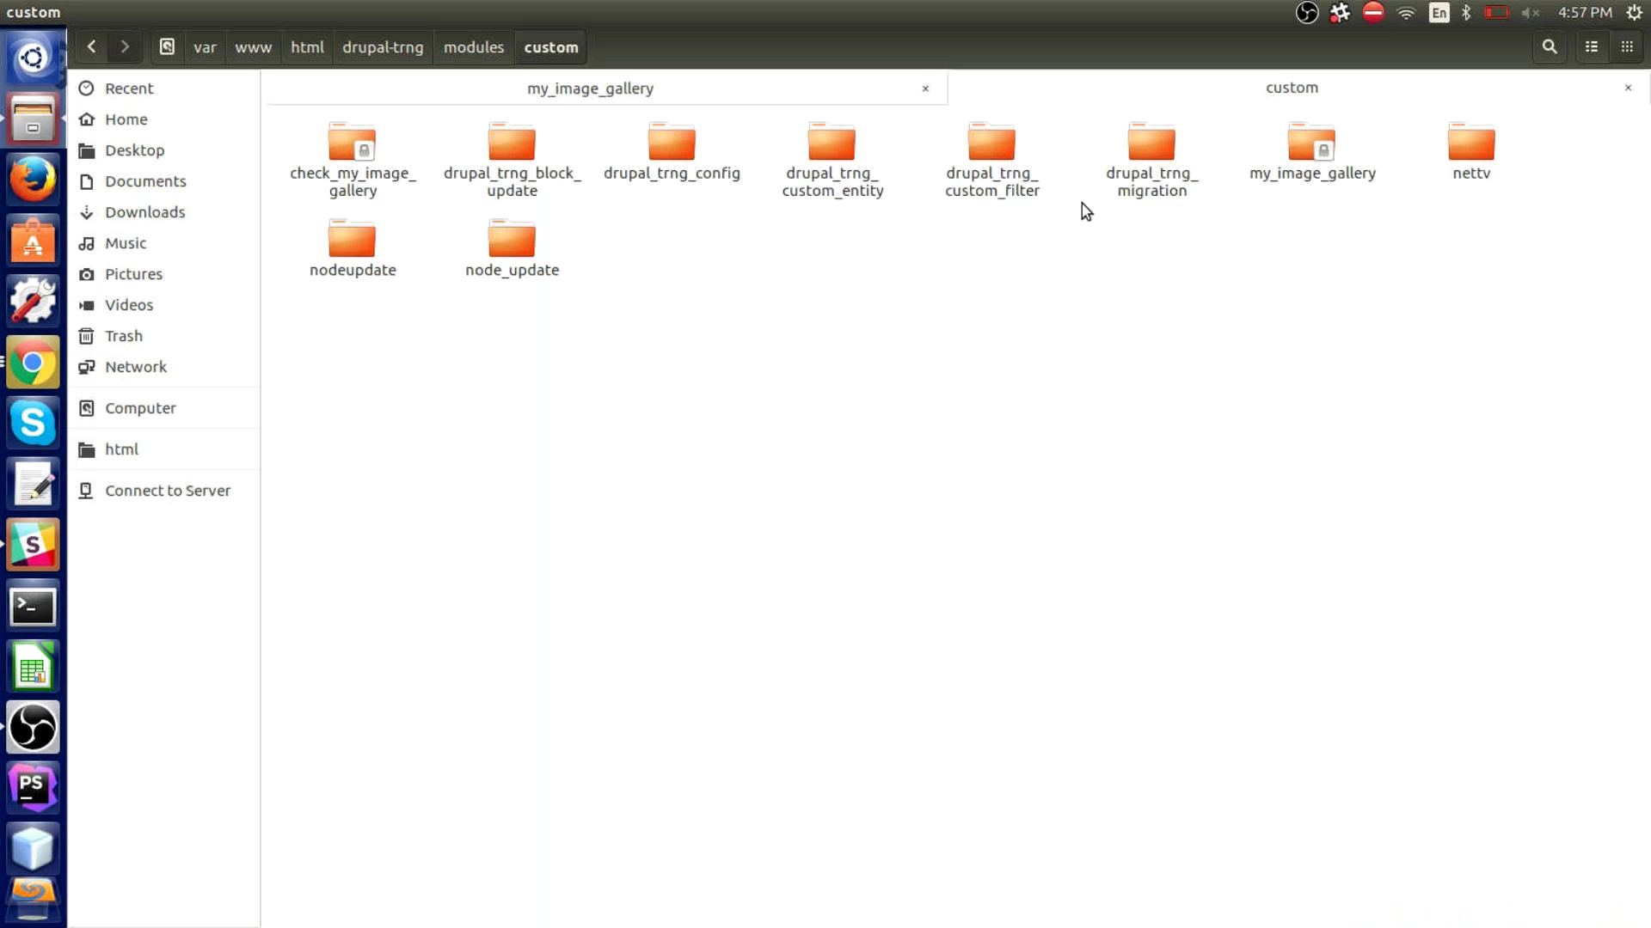
pyautogui.doubleClick(335, 151)
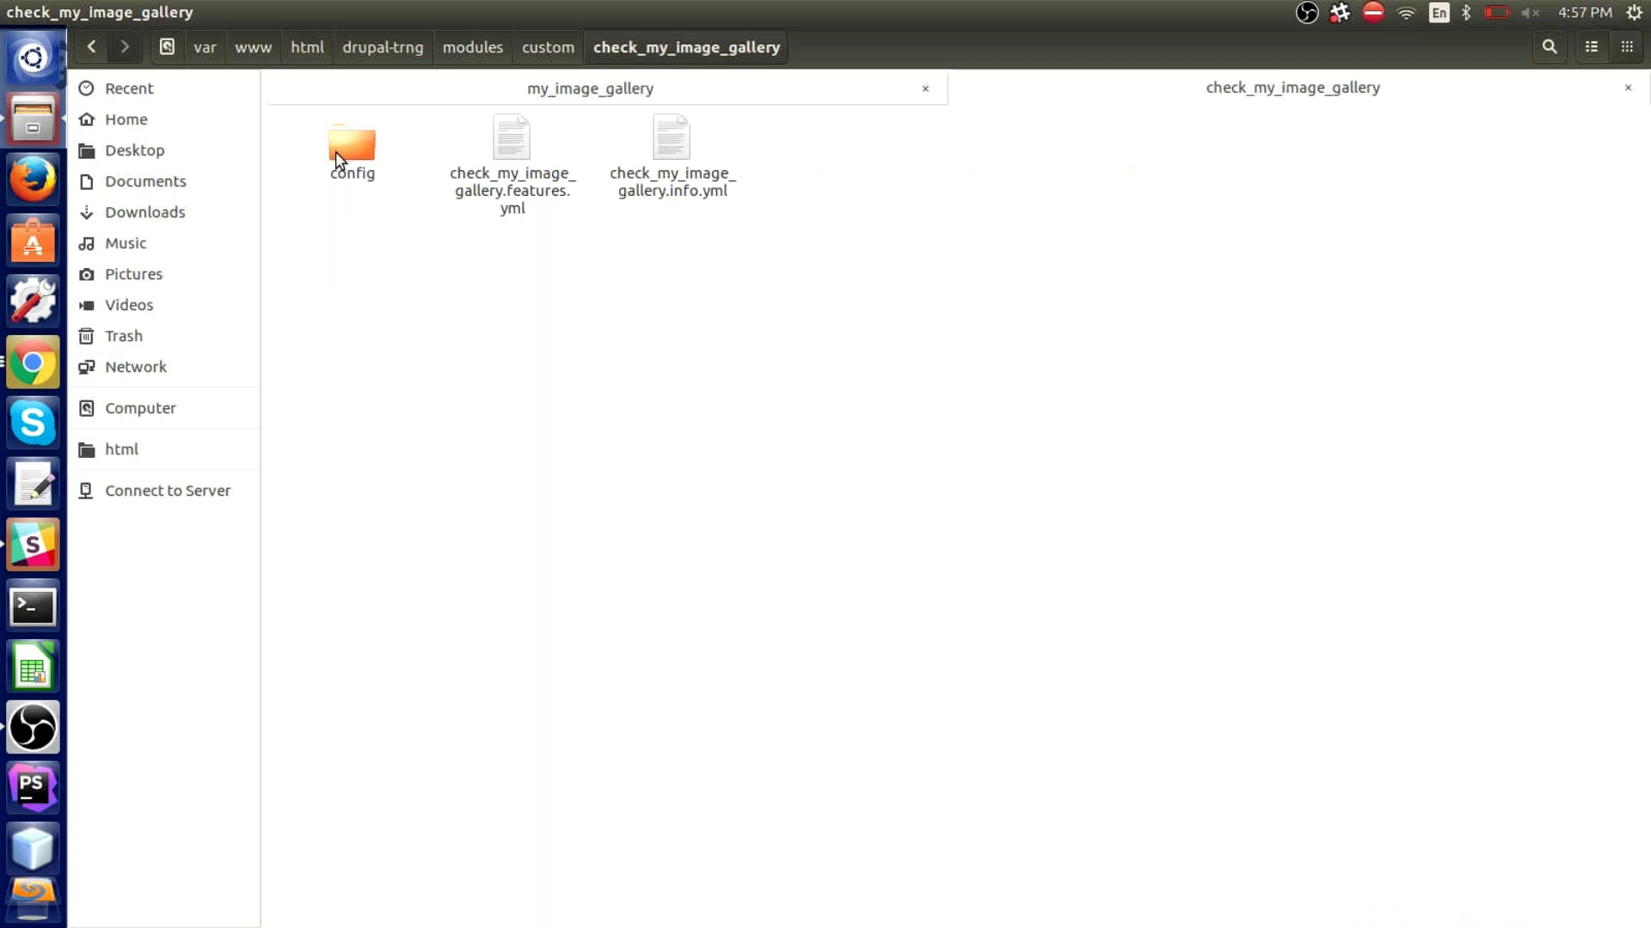
pyautogui.click(496, 188)
pyautogui.doubleClick(492, 180)
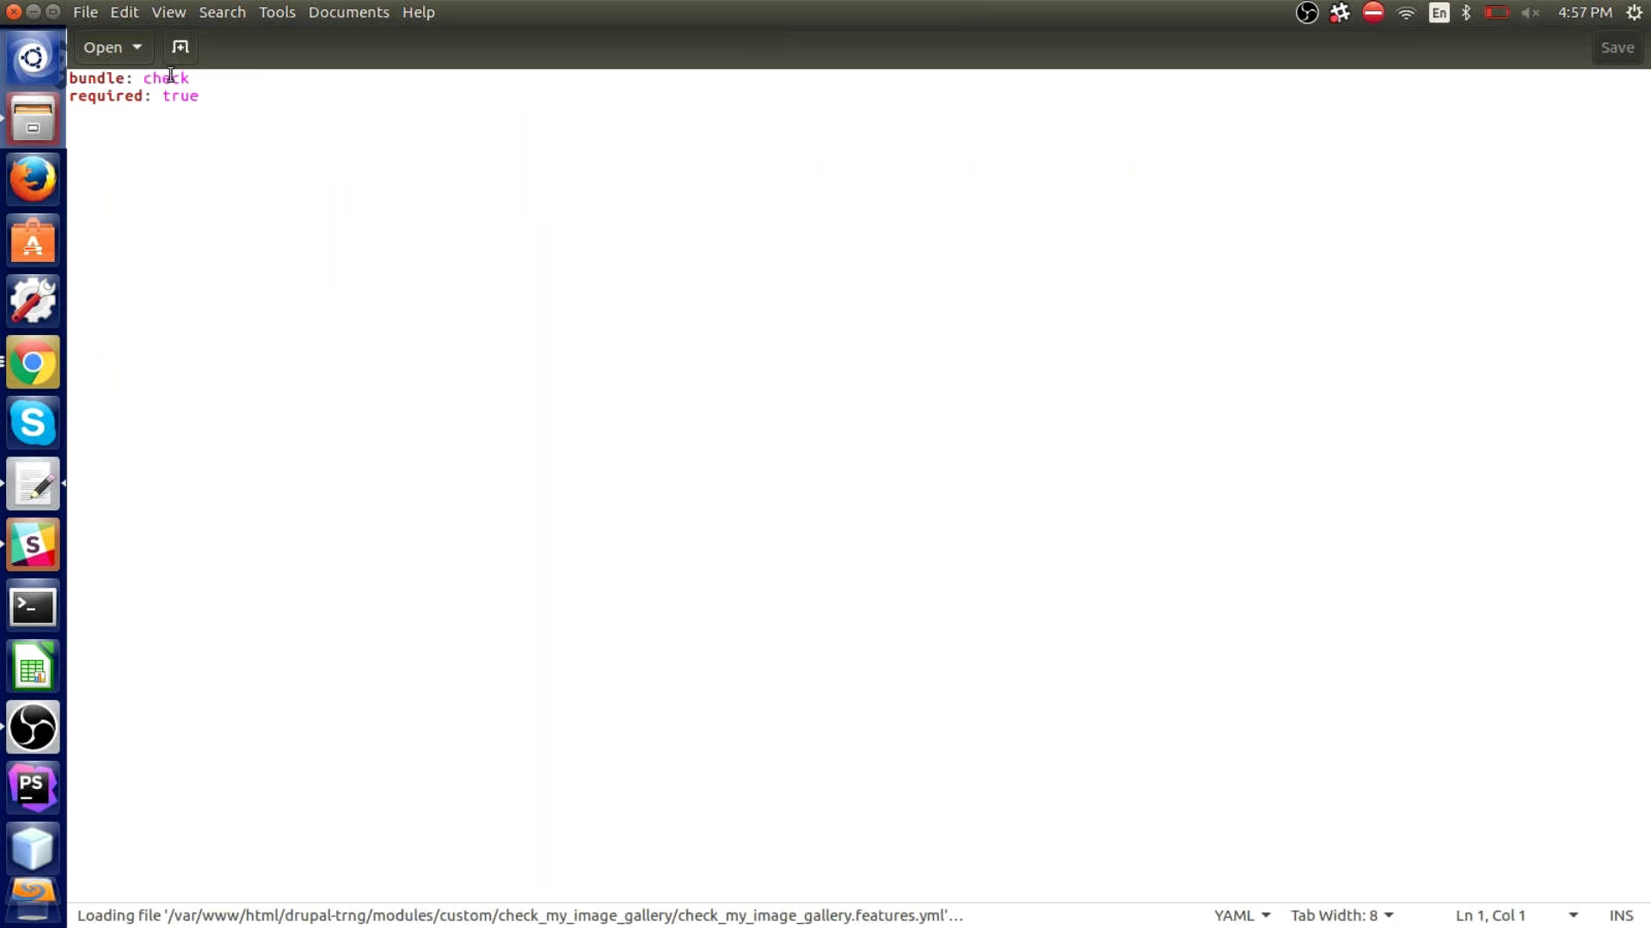
# Delete the bundle value 'check' from features.yml, leaving the file unsaved
pyautogui.doubleClick(172, 78)
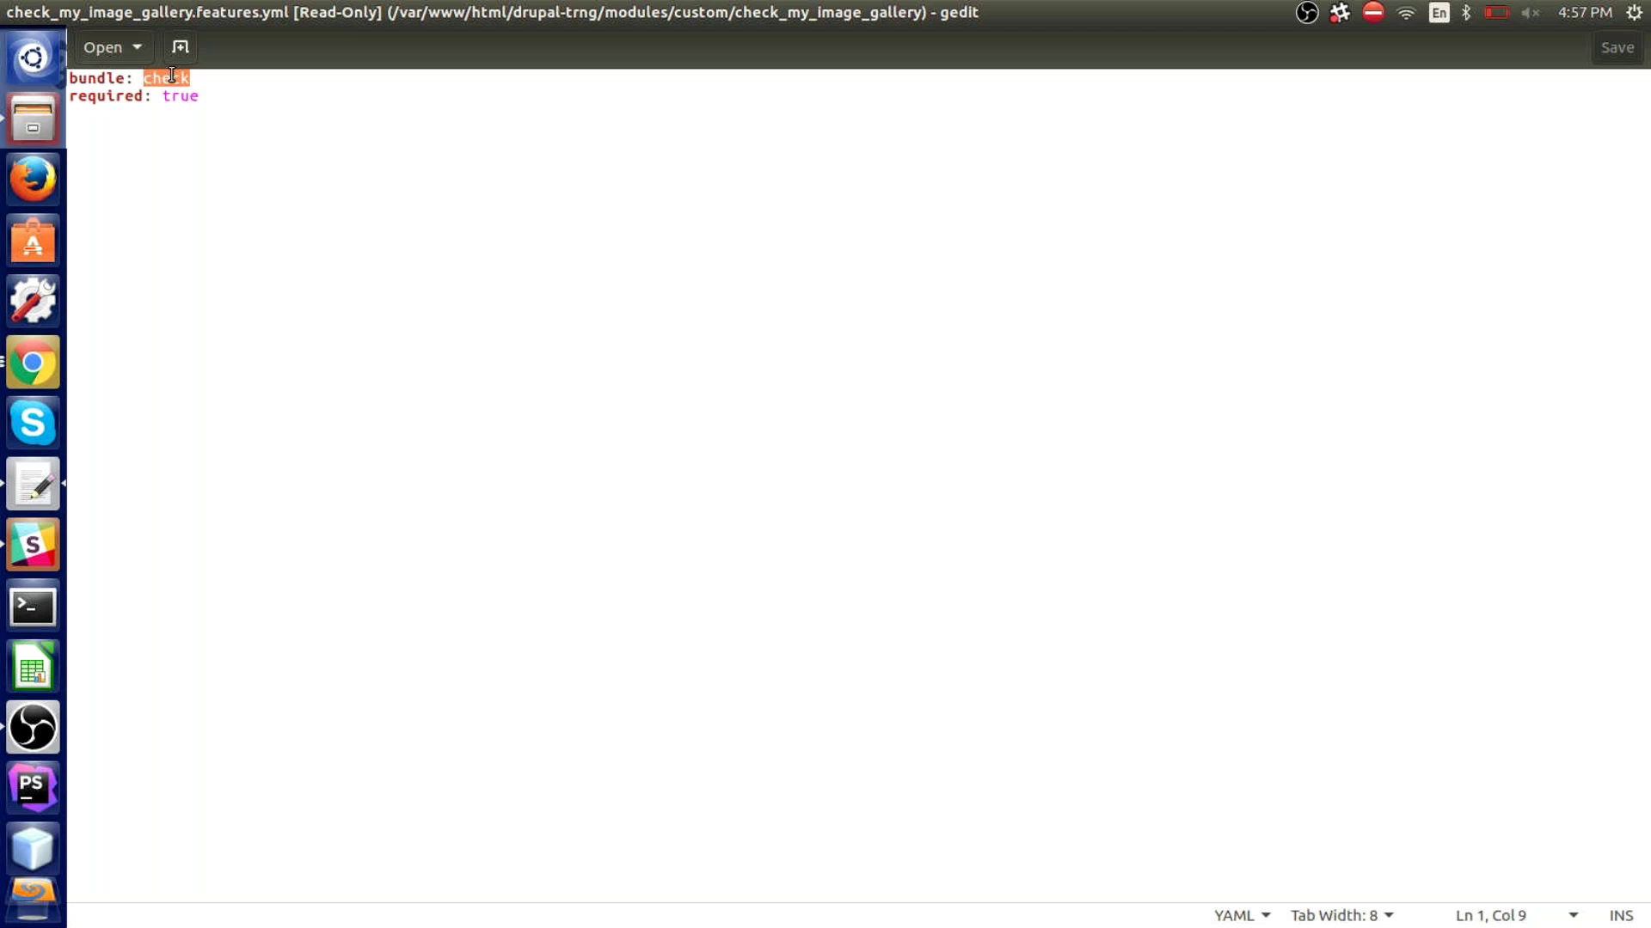
pyautogui.press('BackSpace')
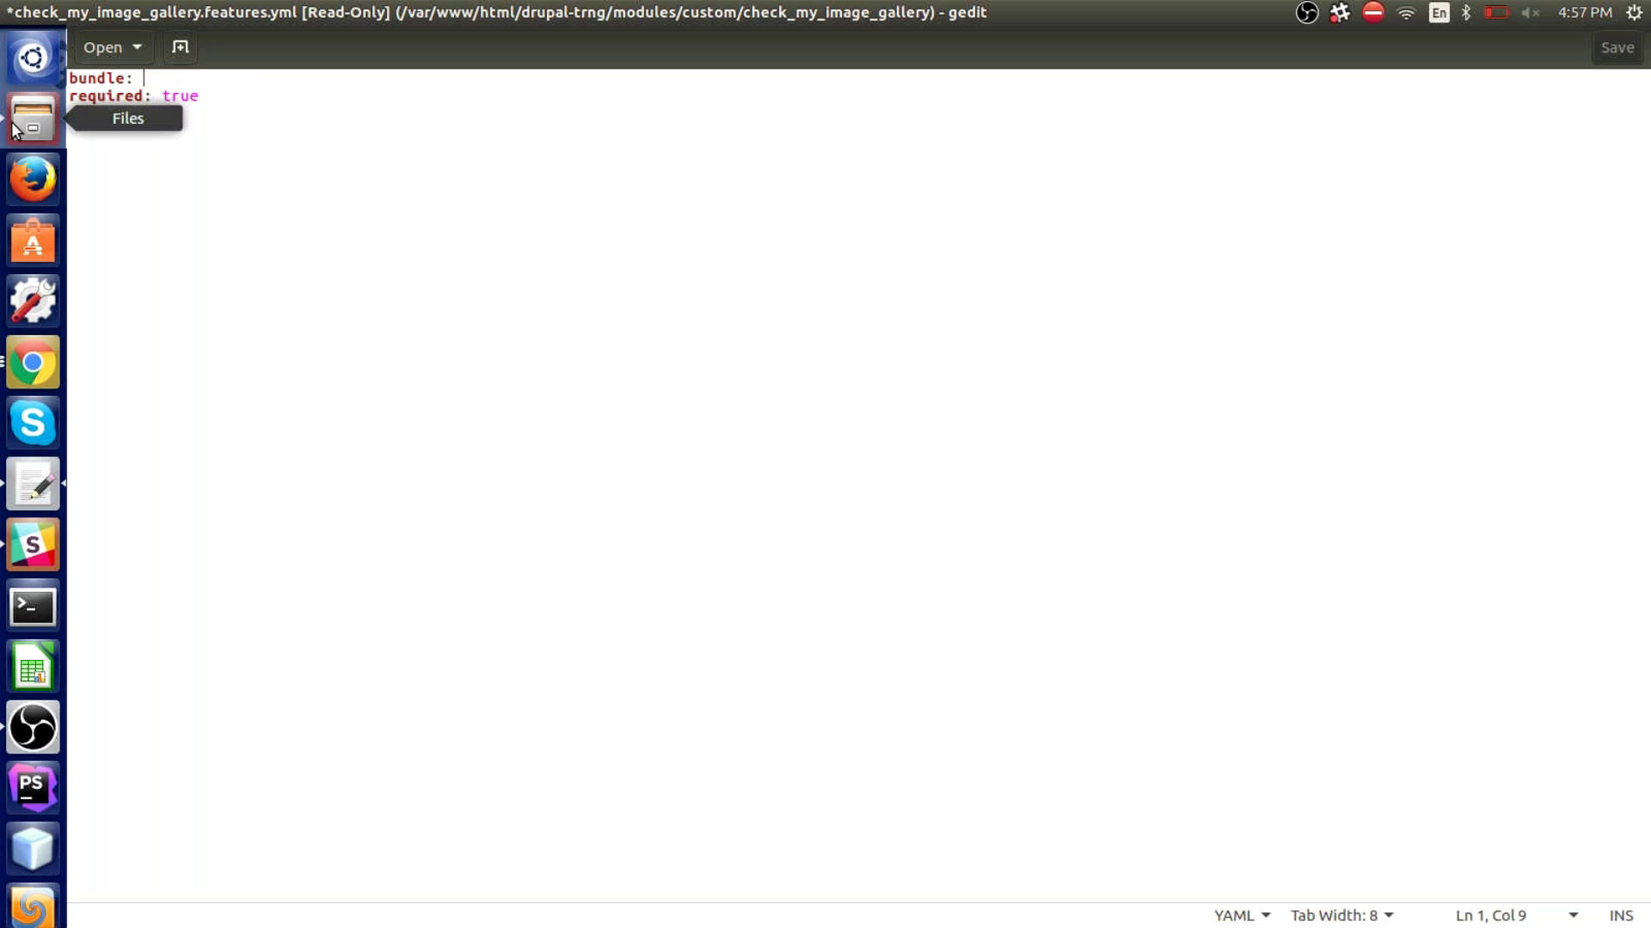
pyautogui.click(14, 127)
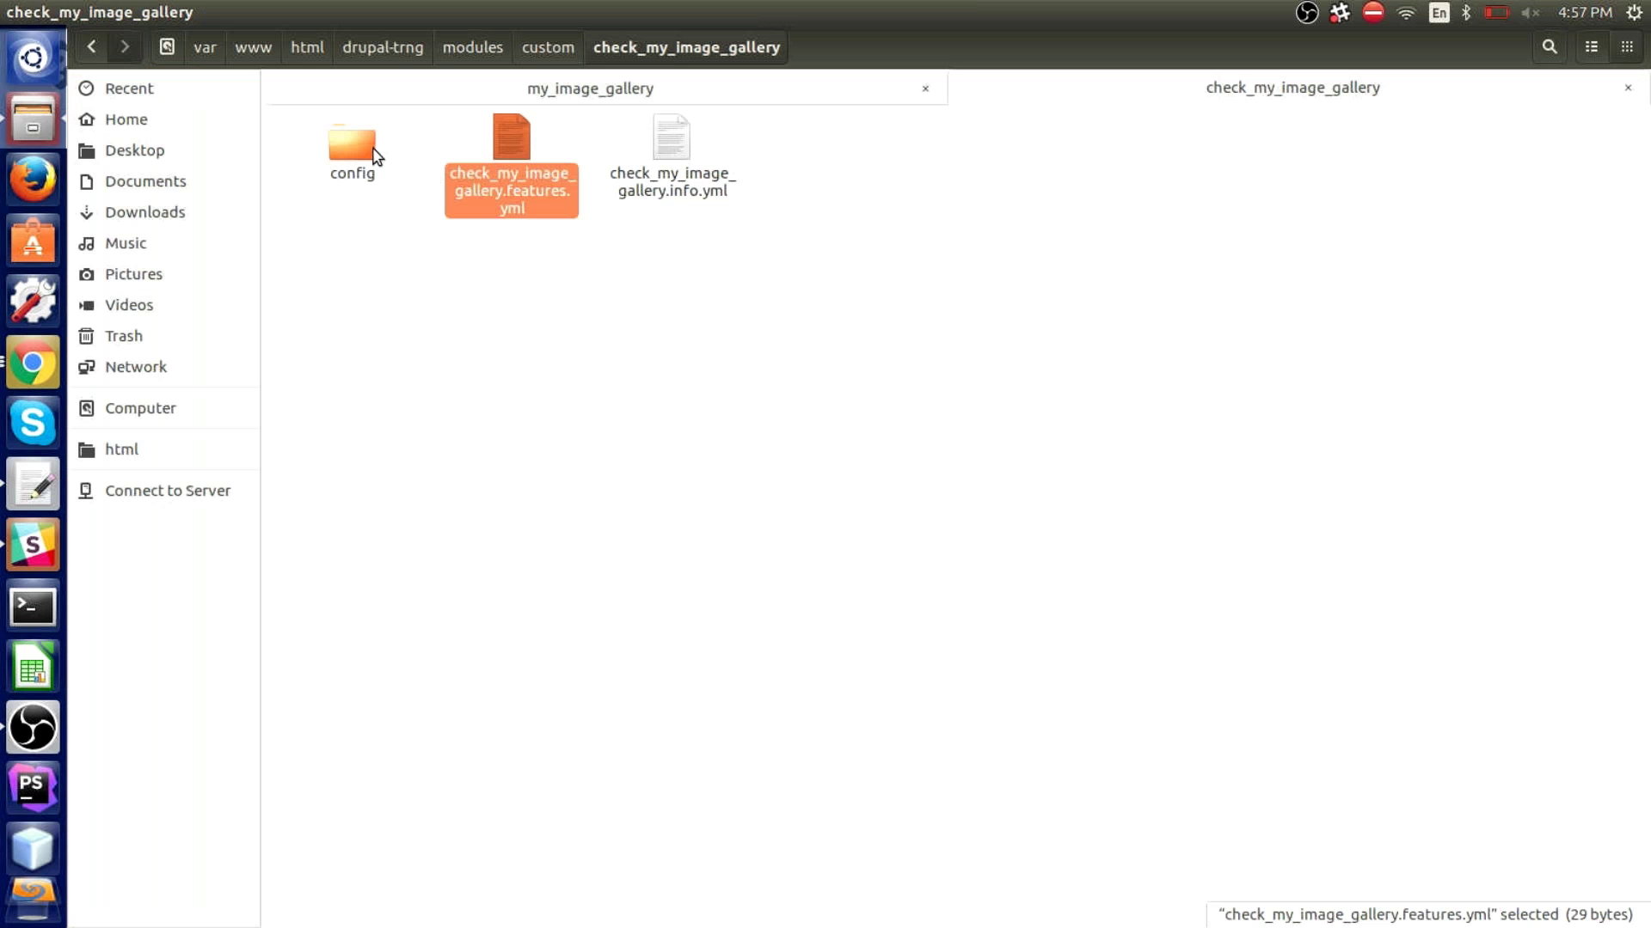
# Browse the module's config/install files through views.view.gallery.yml, then return to Chrome
pyautogui.doubleClick(374, 151)
pyautogui.doubleClick(374, 152)
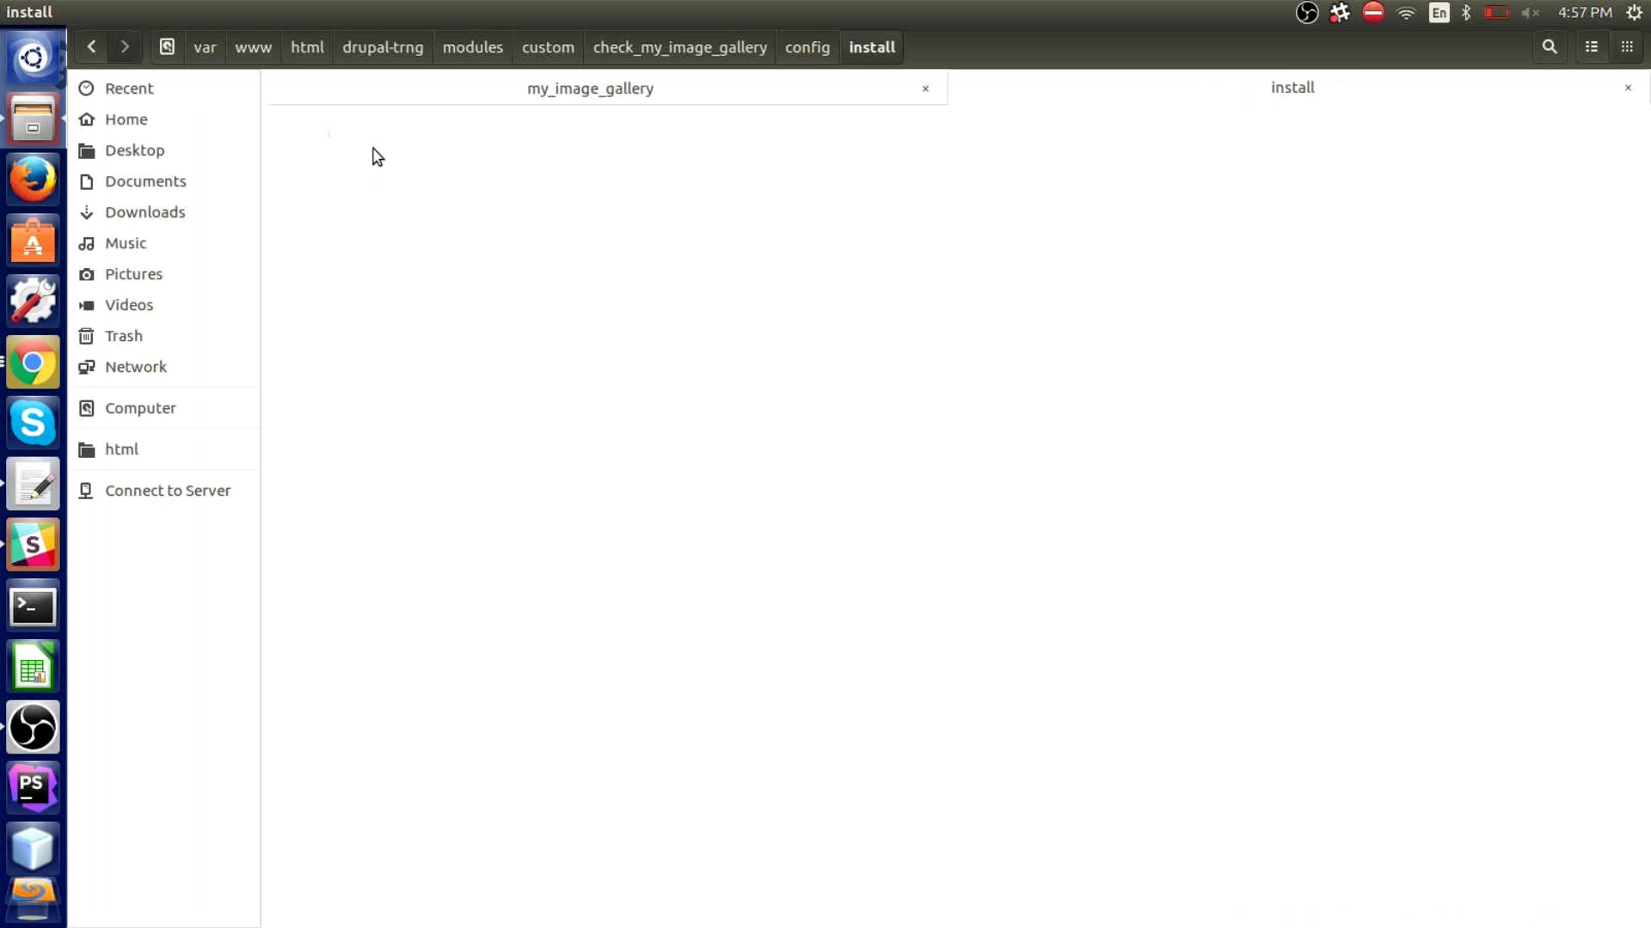
pyautogui.click(363, 188)
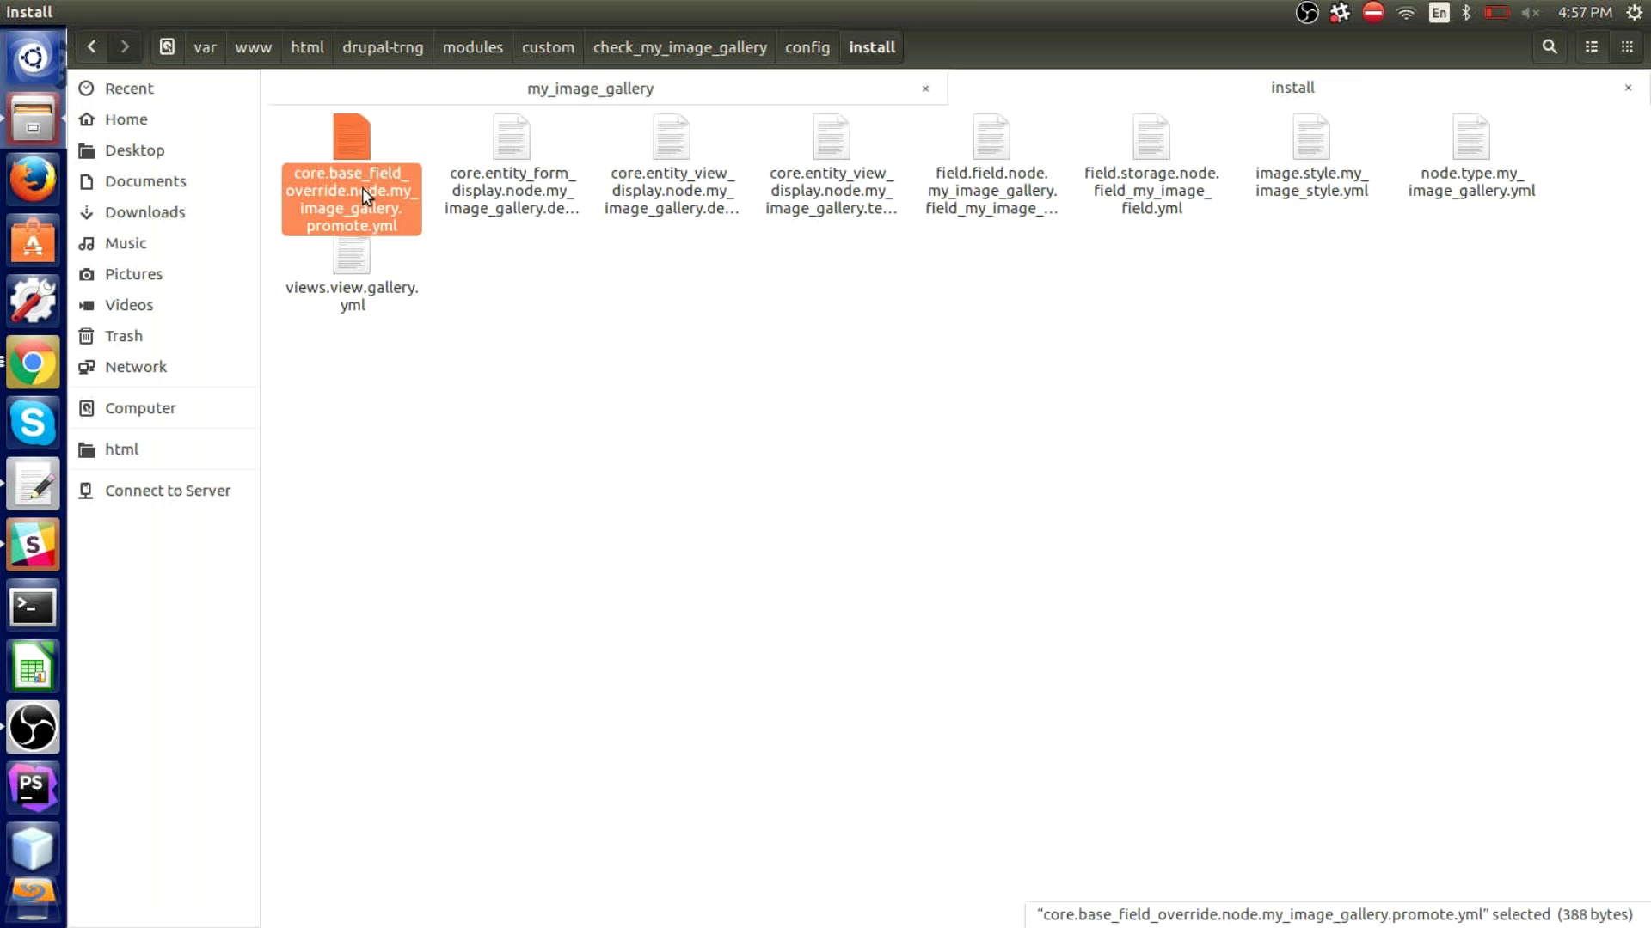
pyautogui.press('Right')
pyautogui.press('Right')
pyautogui.press('Right')
pyautogui.press('Right')
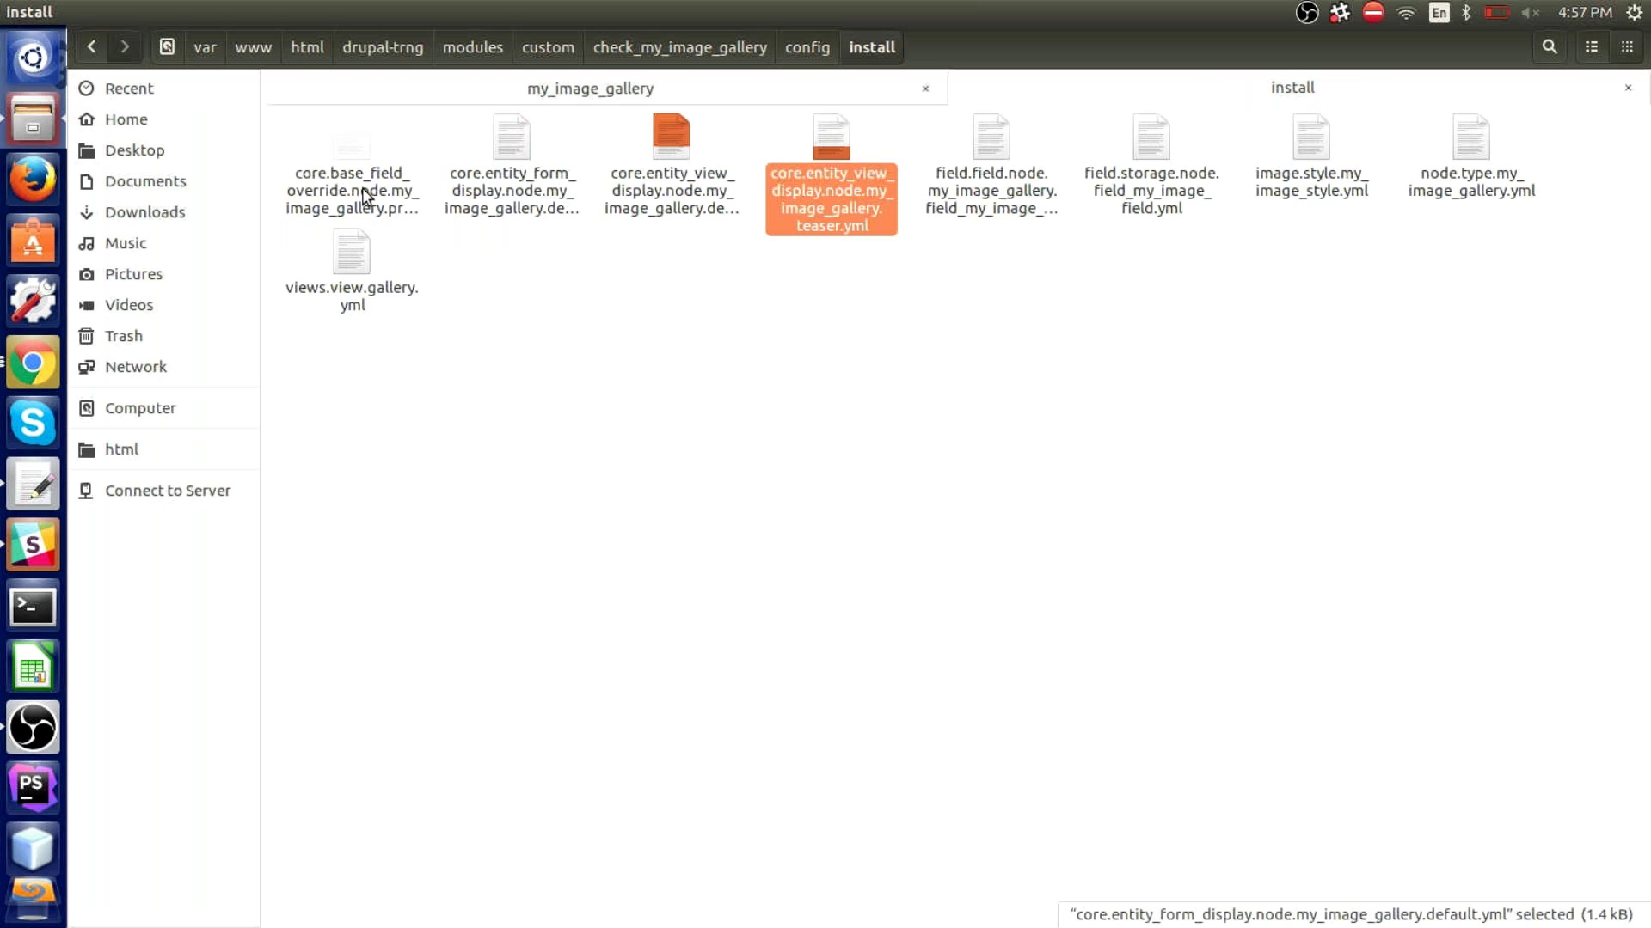
pyautogui.press('Right')
pyautogui.press('Right')
pyautogui.press('Right')
pyautogui.press('Right')
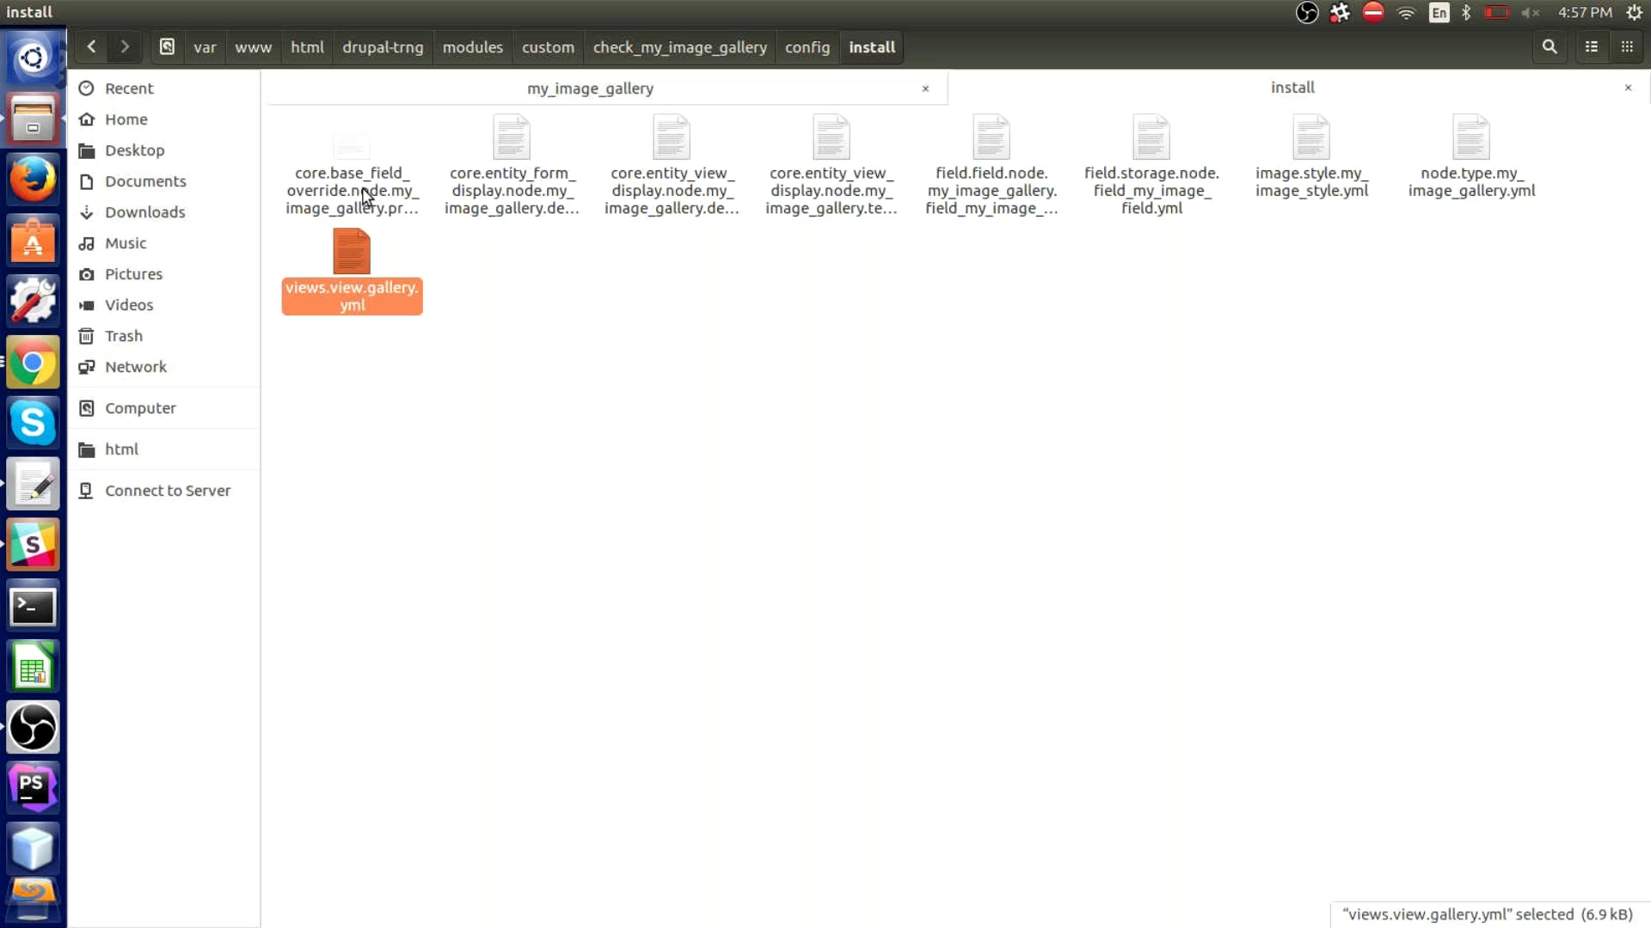
pyautogui.click(45, 351)
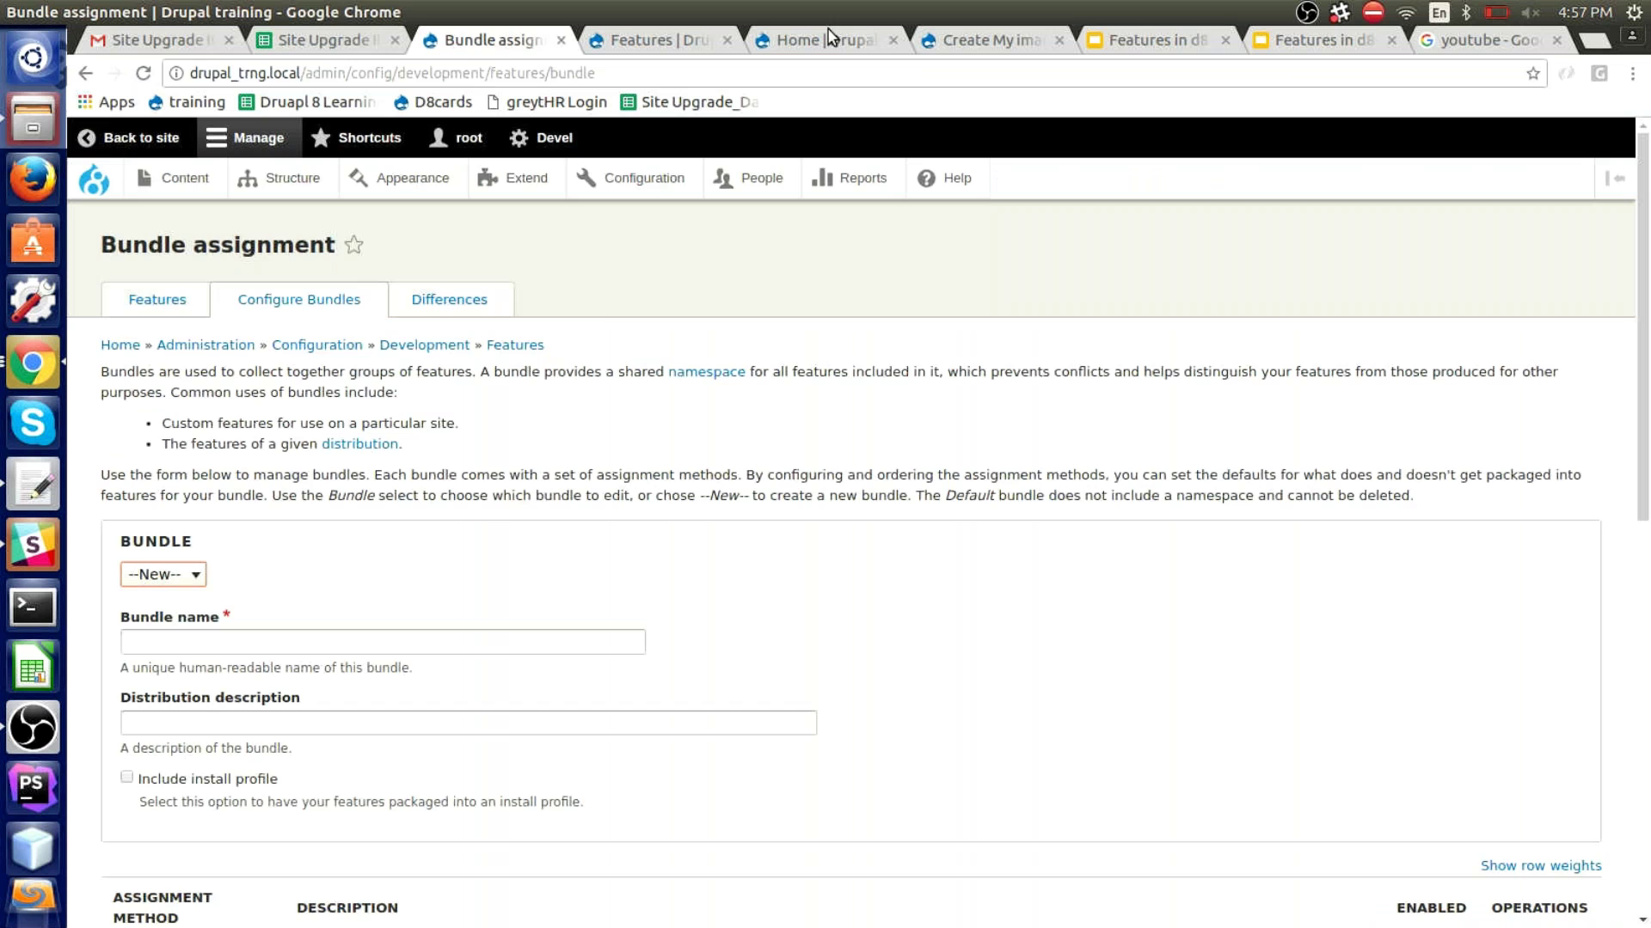
# Present the Features in d8 deck full screen from slide 9
pyautogui.click(1182, 41)
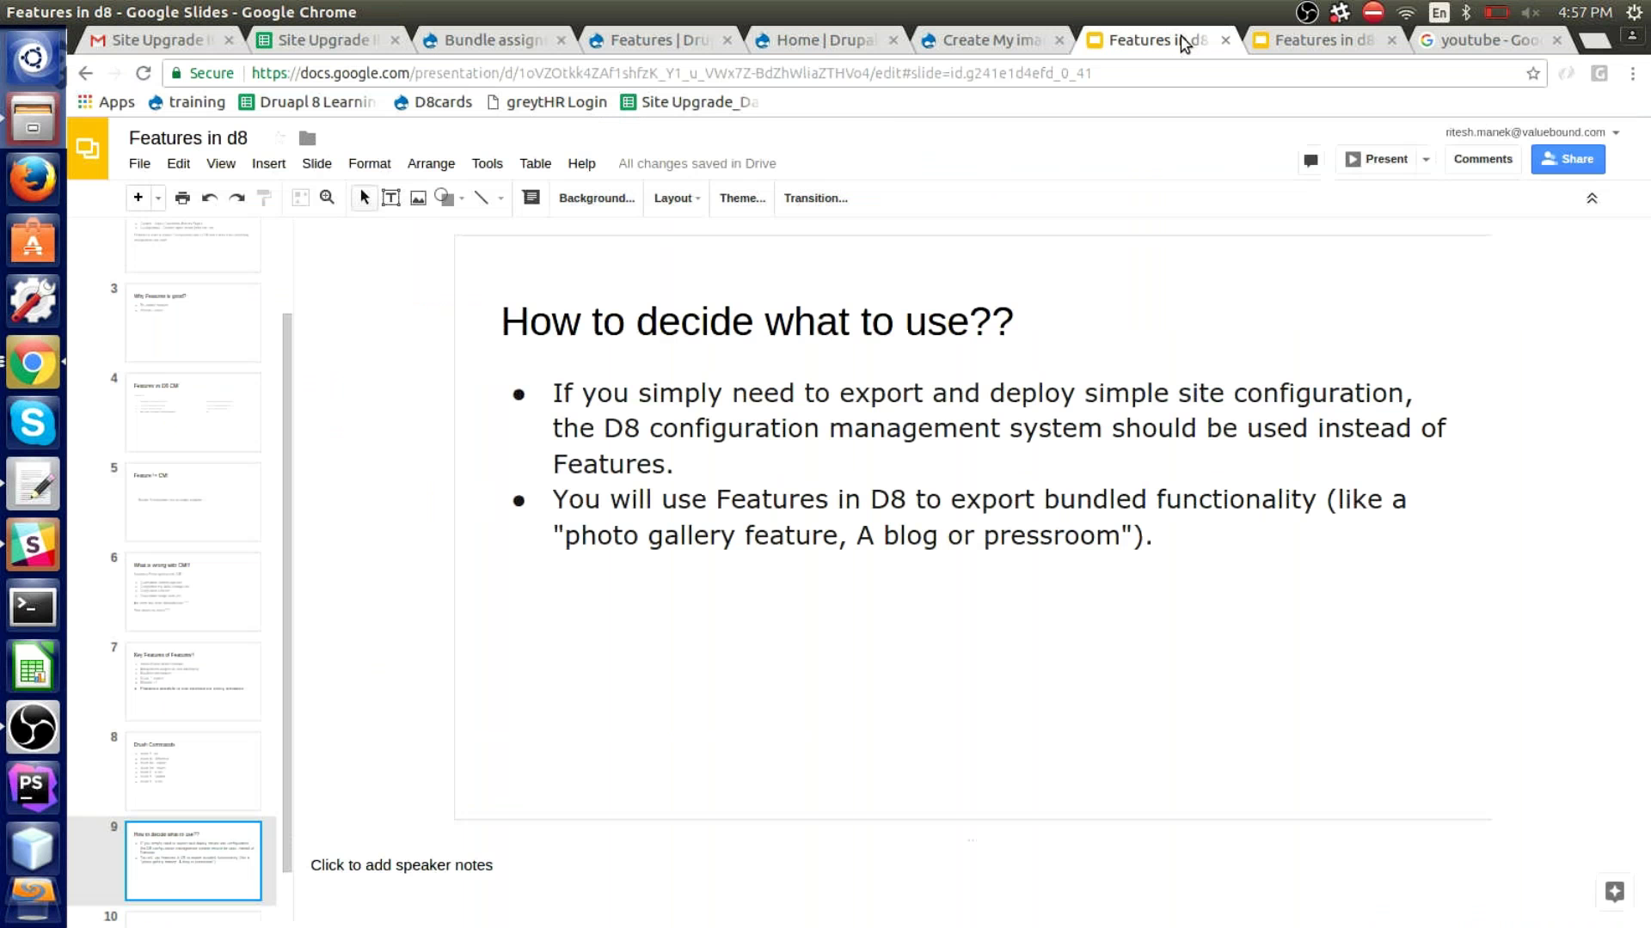
pyautogui.click(1369, 166)
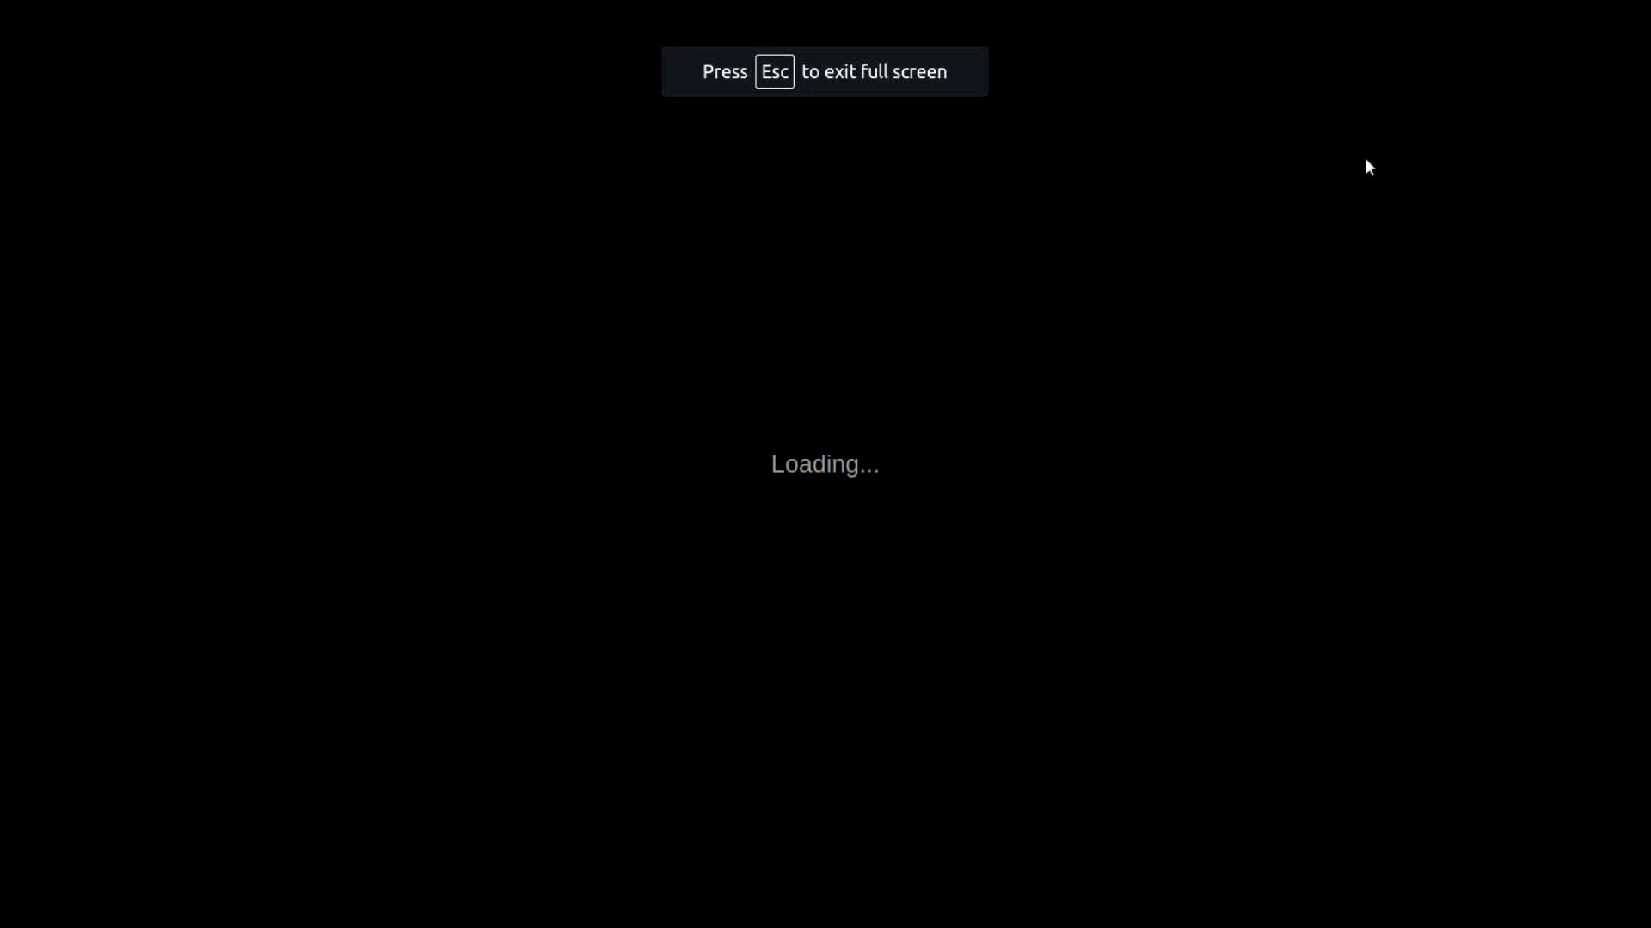